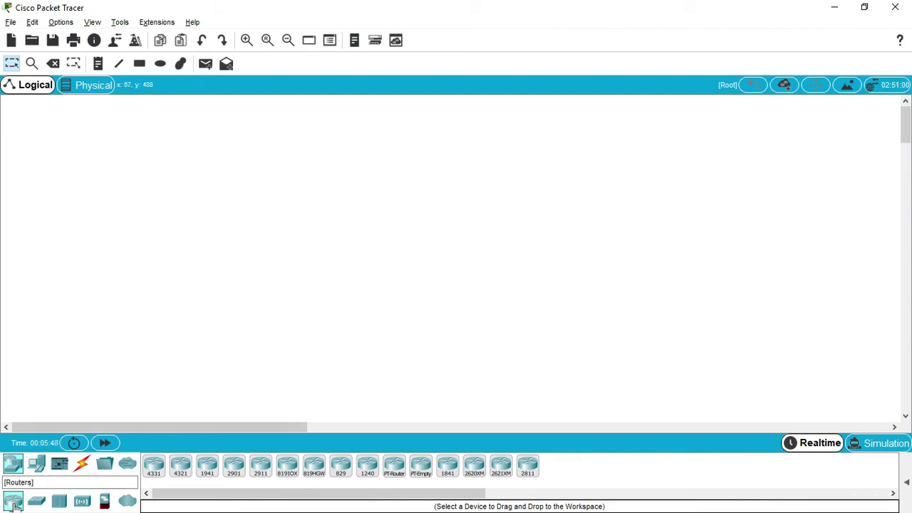
# Step: Place a 2960 switch in the workspace and four PCs, PC0 to PC3, around and below it
pyautogui.moveTo(41, 497); pyautogui.dragTo(285, 206)
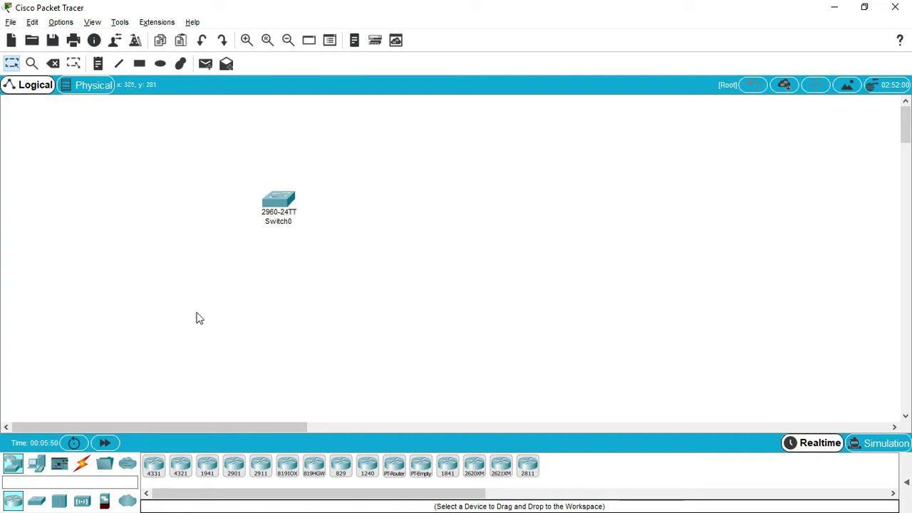
pyautogui.moveTo(29, 465); pyautogui.dragTo(152, 238)
pyautogui.moveTo(37, 467); pyautogui.dragTo(197, 310)
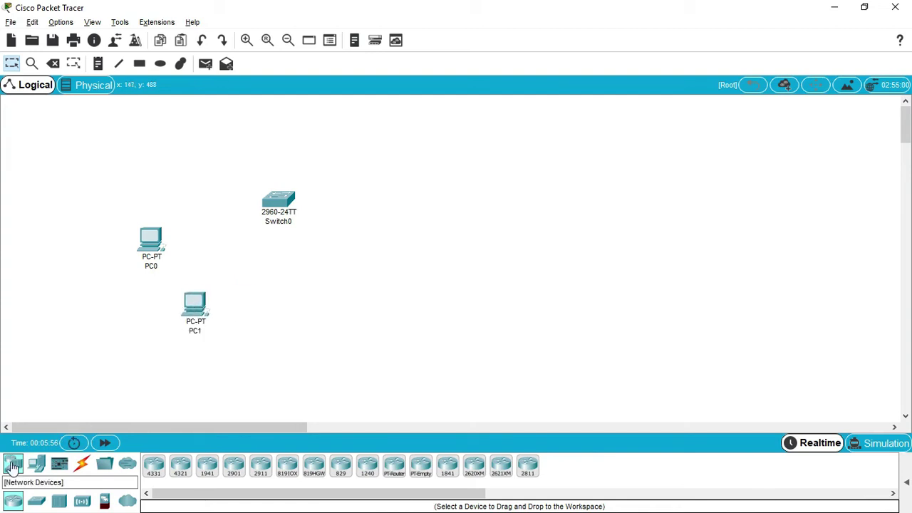
pyautogui.moveTo(36, 464); pyautogui.dragTo(365, 283)
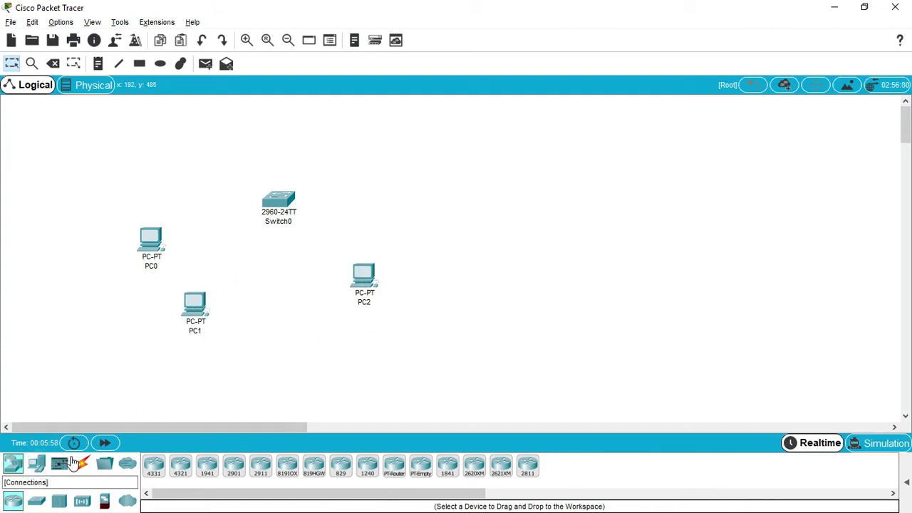
pyautogui.moveTo(36, 464); pyautogui.dragTo(294, 314)
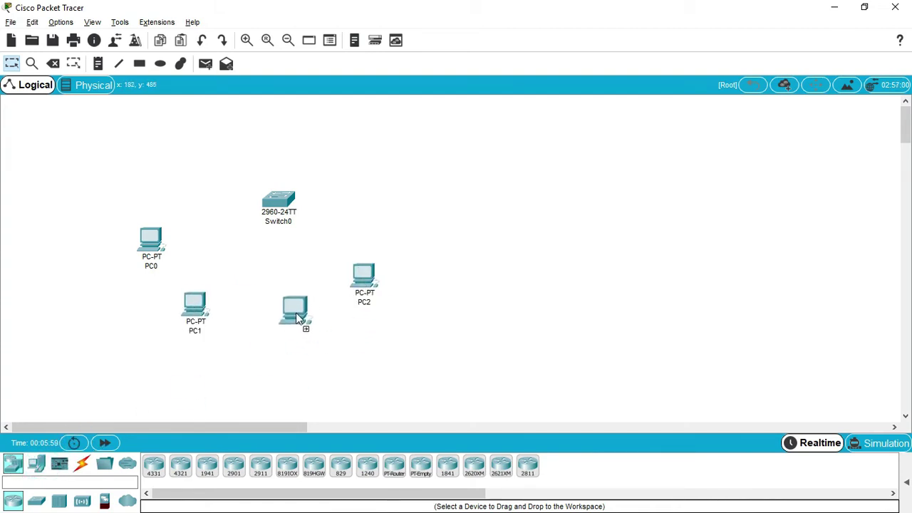
# Step: Connect PC0 to Switch0 with a Copper Straight-Through cable
pyautogui.click(84, 467)
pyautogui.click(207, 466)
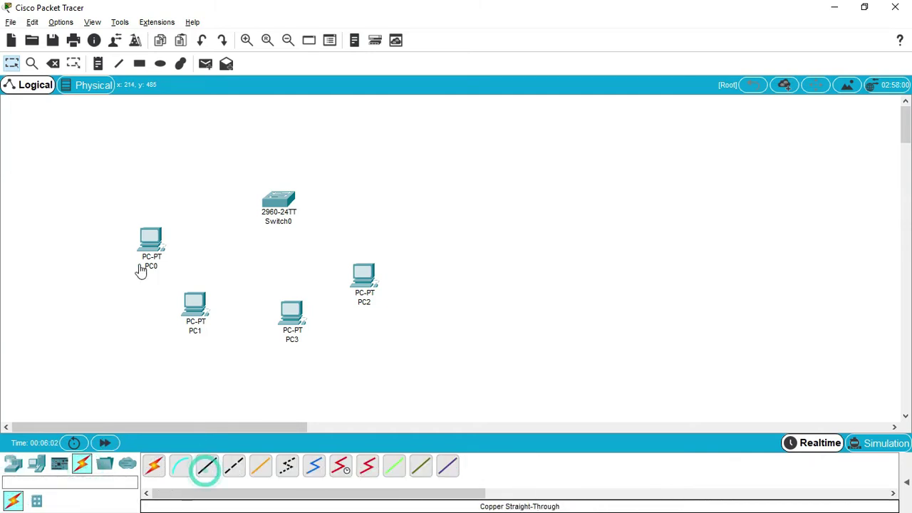
pyautogui.click(157, 243)
pyautogui.click(223, 288)
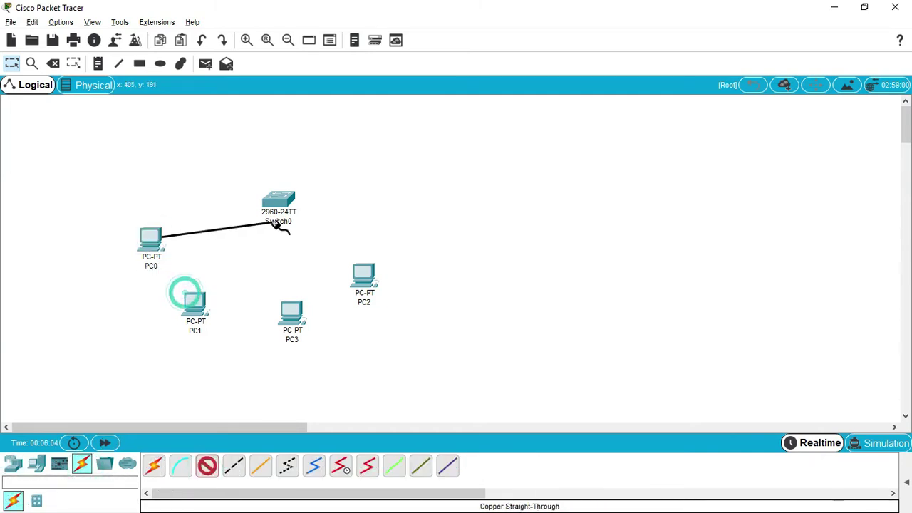
pyautogui.click(280, 209)
pyautogui.click(313, 112)
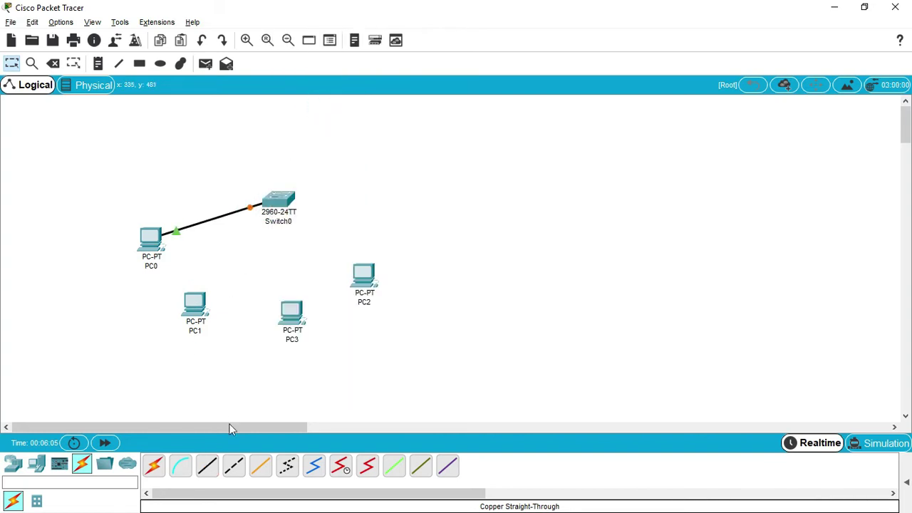
# Step: Connect FastEthernet0 of PC1 to Switch0 with a Copper Straight-Through cable
pyautogui.click(196, 305)
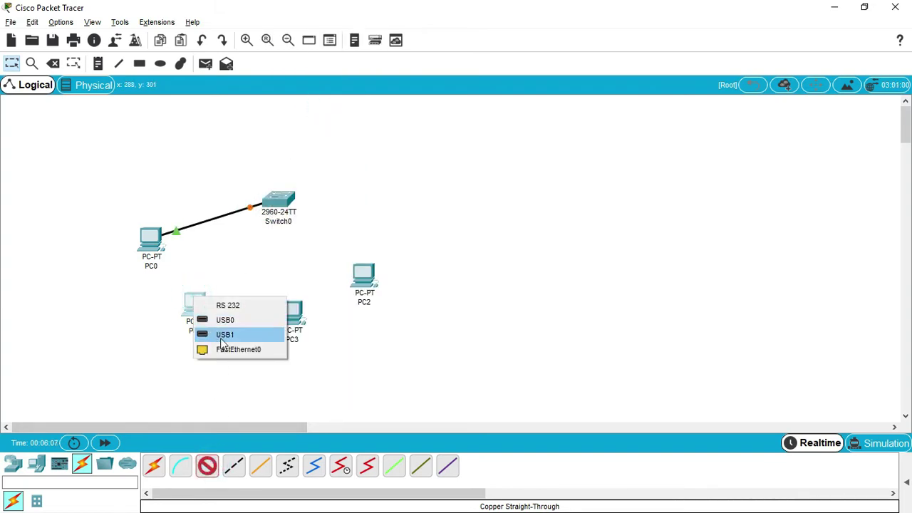
pyautogui.click(232, 349)
pyautogui.click(276, 208)
pyautogui.click(294, 187)
# Step: Connect PC3 to port Fa0/20 of Switch0 with a Copper Straight-Through cable
pyautogui.click(206, 466)
pyautogui.click(292, 313)
pyautogui.click(318, 375)
pyautogui.click(284, 208)
pyautogui.click(302, 273)
# Step: Connect port Fa0/16 of Switch0 to PC2 with a Copper Straight-Through cable and fast-forward the network time
pyautogui.click(206, 466)
pyautogui.click(284, 204)
pyautogui.click(314, 214)
pyautogui.click(362, 283)
pyautogui.click(389, 330)
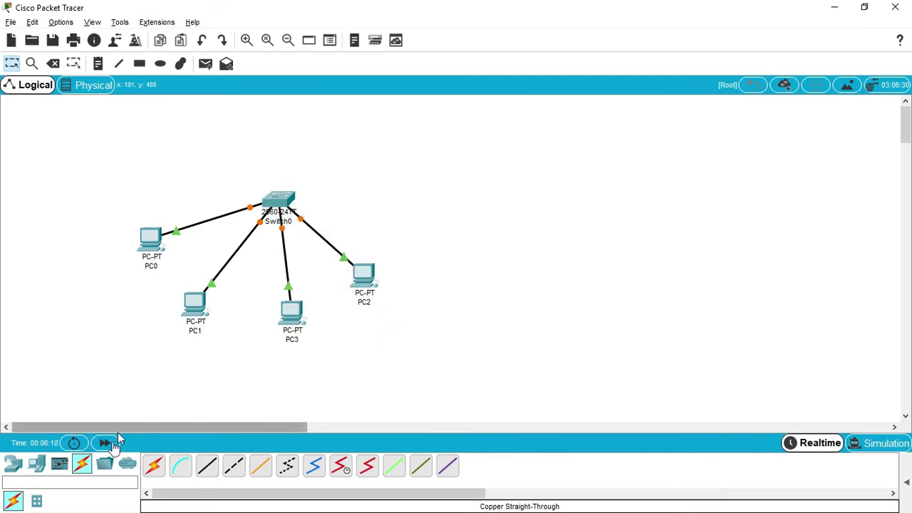
pyautogui.click(105, 442)
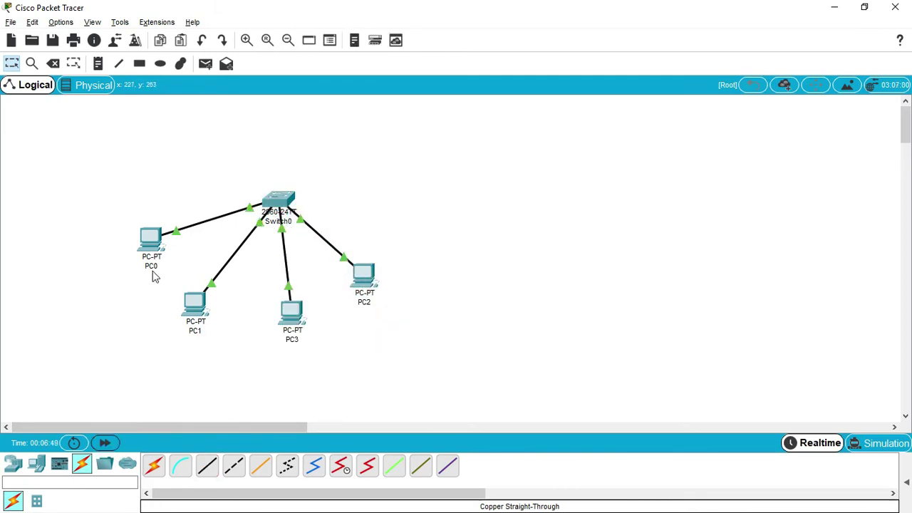
pyautogui.click(206, 64)
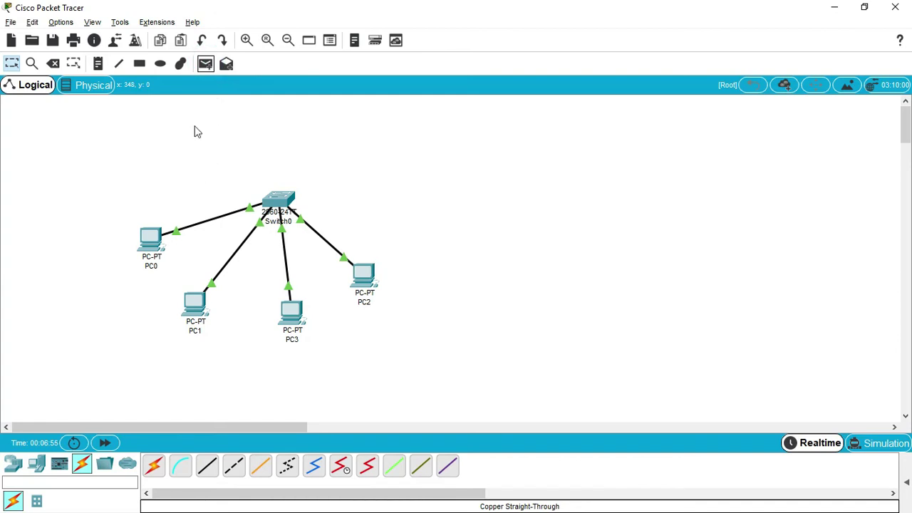
pyautogui.click(204, 66)
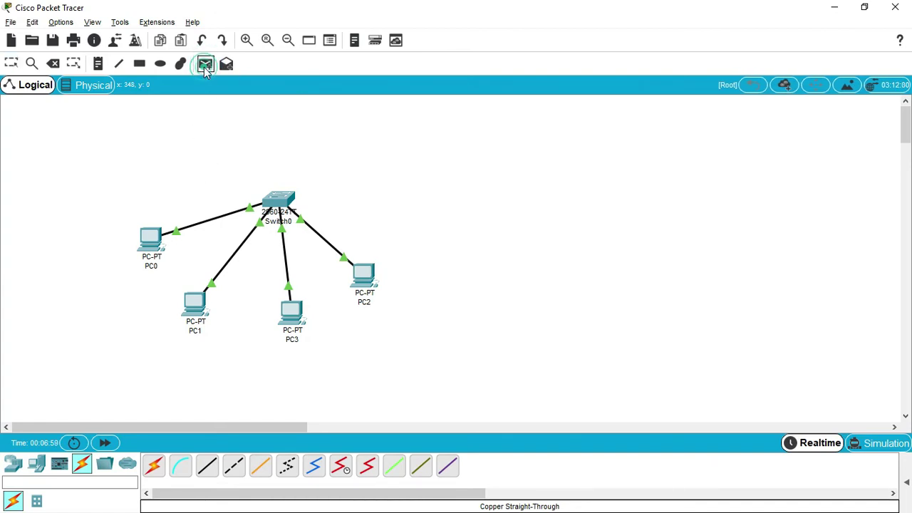
pyautogui.click(205, 65)
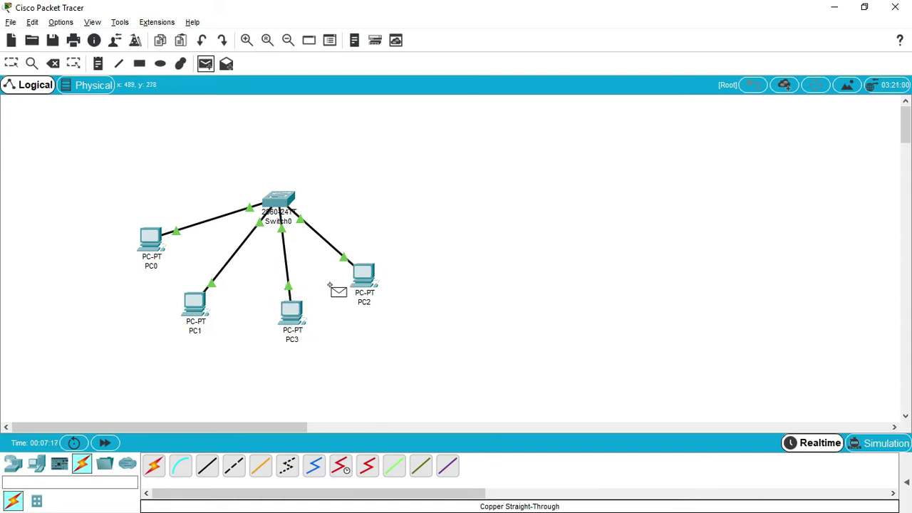
pyautogui.moveTo(278, 218)
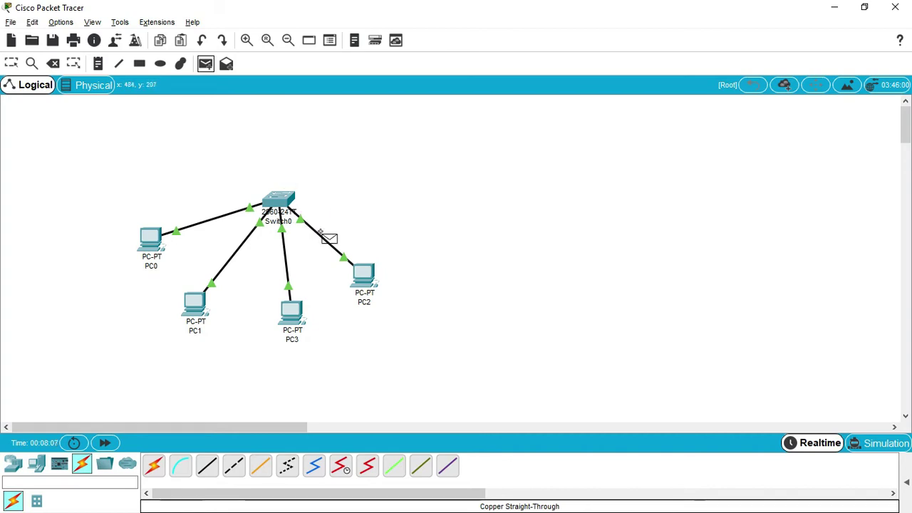
pyautogui.press('Escape')
# Step: Rearrange the PCs into two groups, with PC0 and PC1 left of the switch and PC2 and PC3 right of it
pyautogui.moveTo(387, 236); pyautogui.dragTo(339, 314)
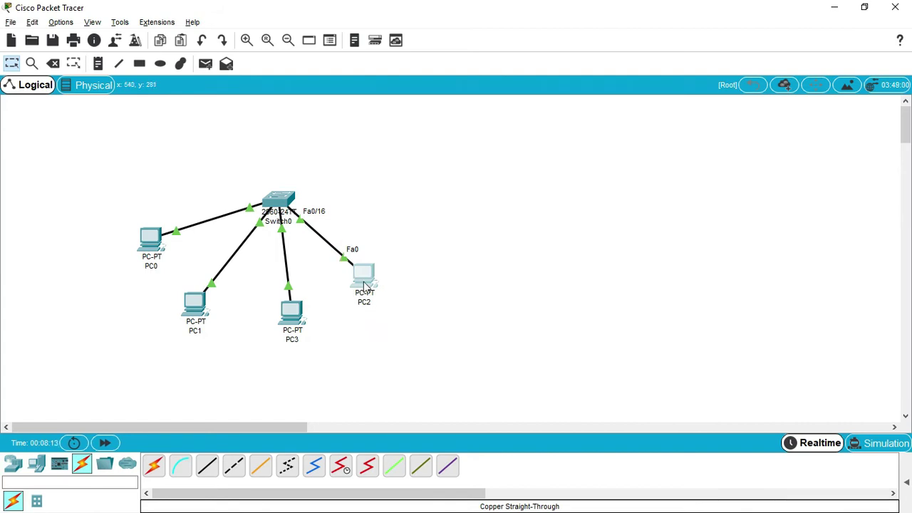
pyautogui.moveTo(372, 277)
pyautogui.moveTo(286, 325)
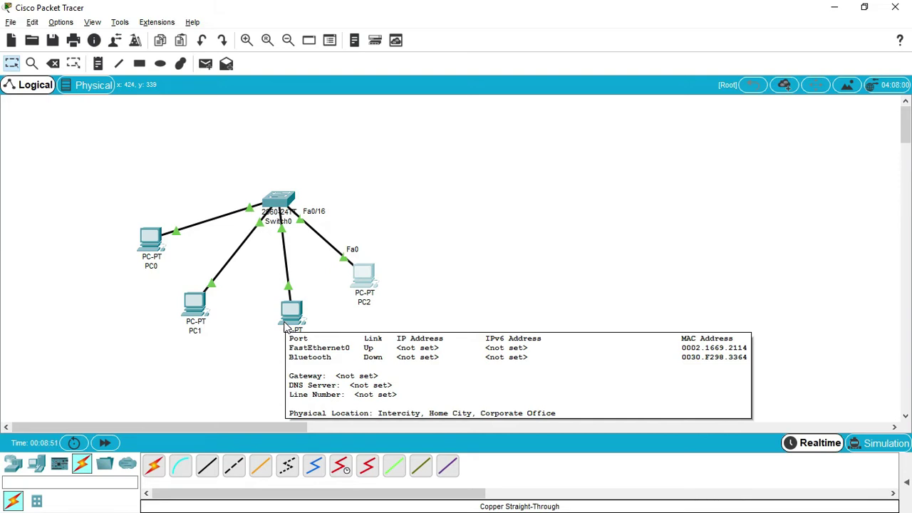
pyautogui.click(406, 237)
pyautogui.moveTo(366, 280); pyautogui.dragTo(424, 182)
pyautogui.moveTo(286, 309); pyautogui.dragTo(394, 255)
pyautogui.moveTo(153, 243); pyautogui.dragTo(124, 194)
pyautogui.moveTo(198, 304); pyautogui.dragTo(118, 258)
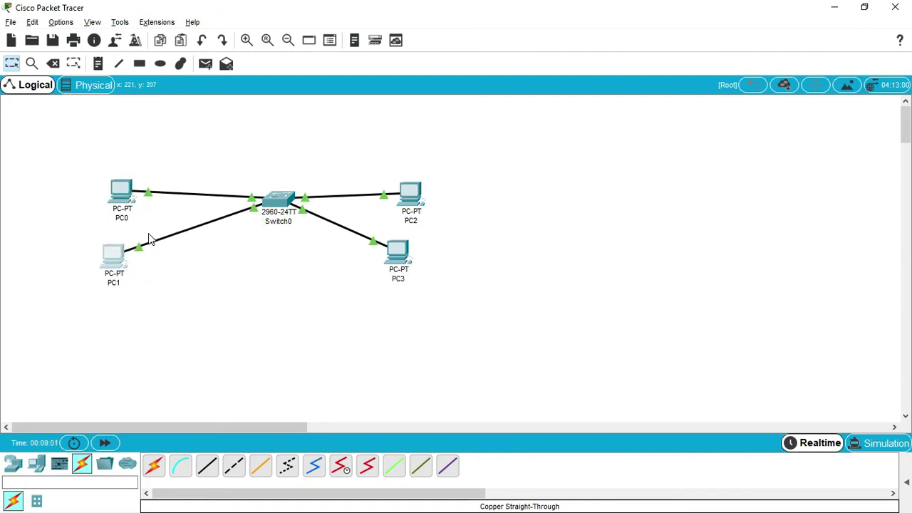
pyautogui.click(82, 140)
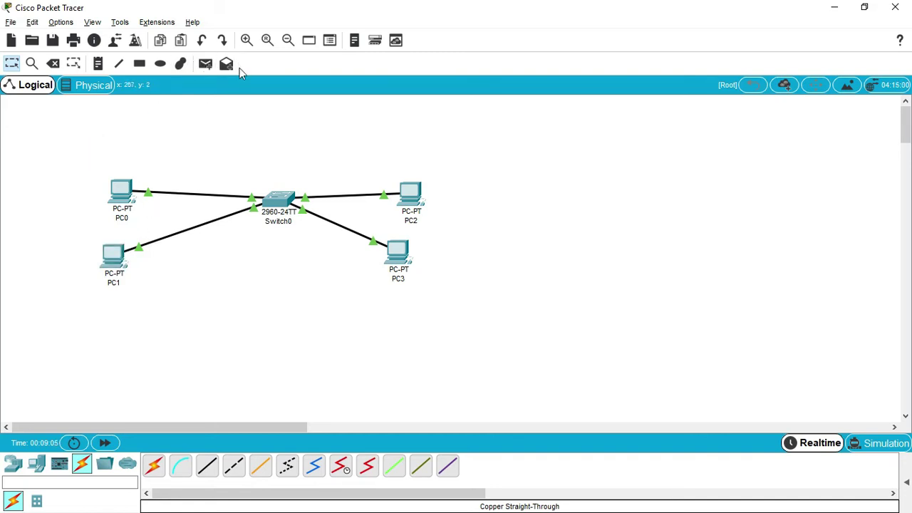
# Step: Draw an ellipse with a cyan fill and black outline around PC0 and PC1
pyautogui.click(160, 64)
pyautogui.click(407, 115)
pyautogui.click(503, 107)
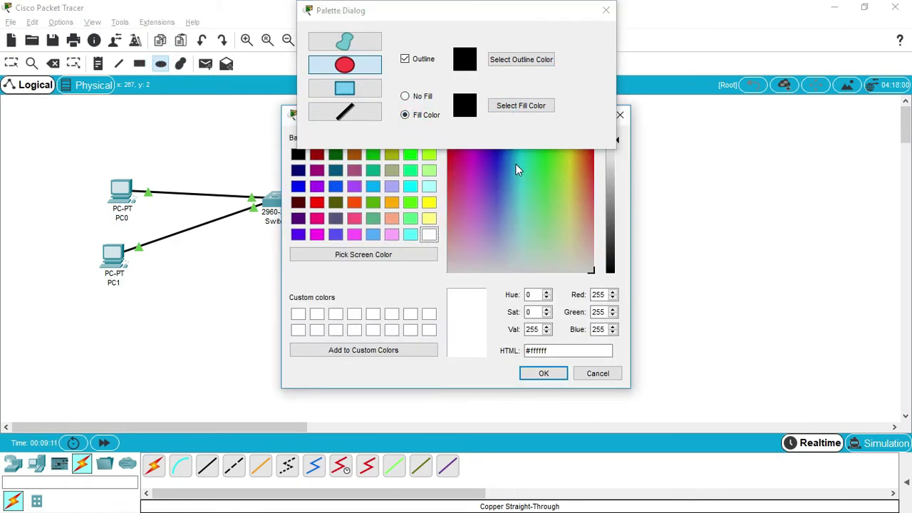
pyautogui.click(516, 164)
pyautogui.click(544, 374)
pyautogui.moveTo(81, 162); pyautogui.dragTo(207, 300)
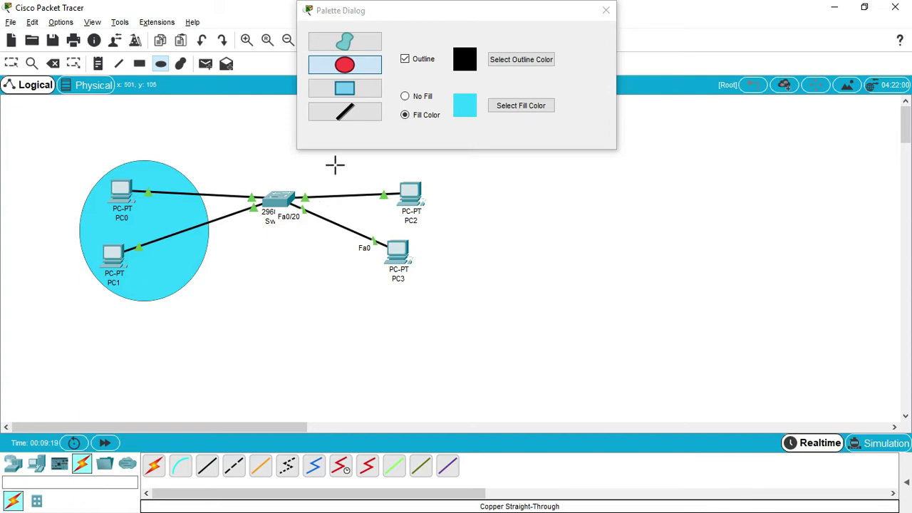
# Step: Draw a second ellipse with the blue fill #3381ff around PC2 and PC3, and close the drawing palette
pyautogui.click(507, 105)
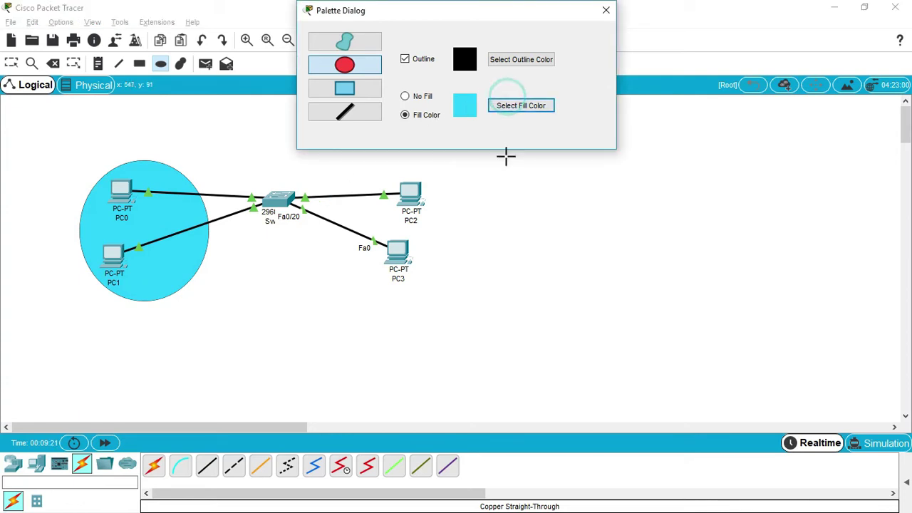
pyautogui.click(505, 108)
pyautogui.click(505, 166)
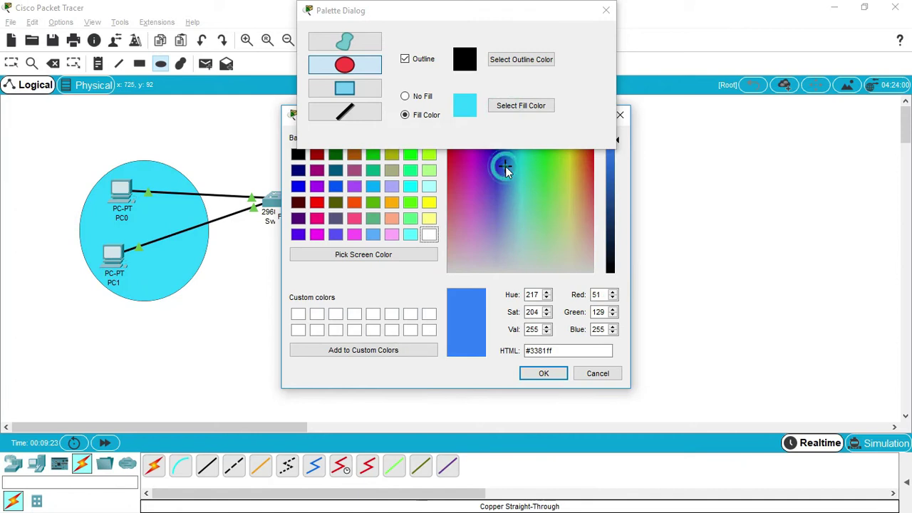
pyautogui.click(544, 374)
pyautogui.moveTo(362, 168); pyautogui.dragTo(517, 320)
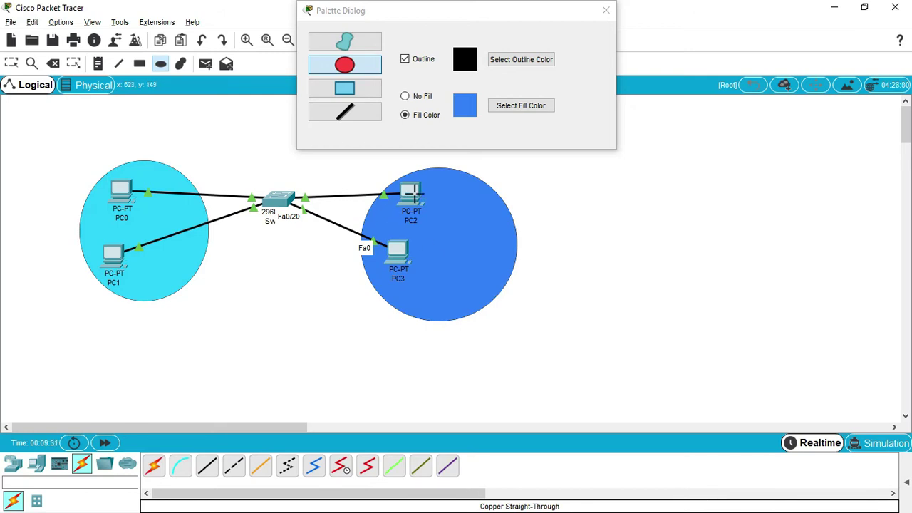
pyautogui.moveTo(416, 201)
pyautogui.moveTo(124, 216)
pyautogui.click(606, 10)
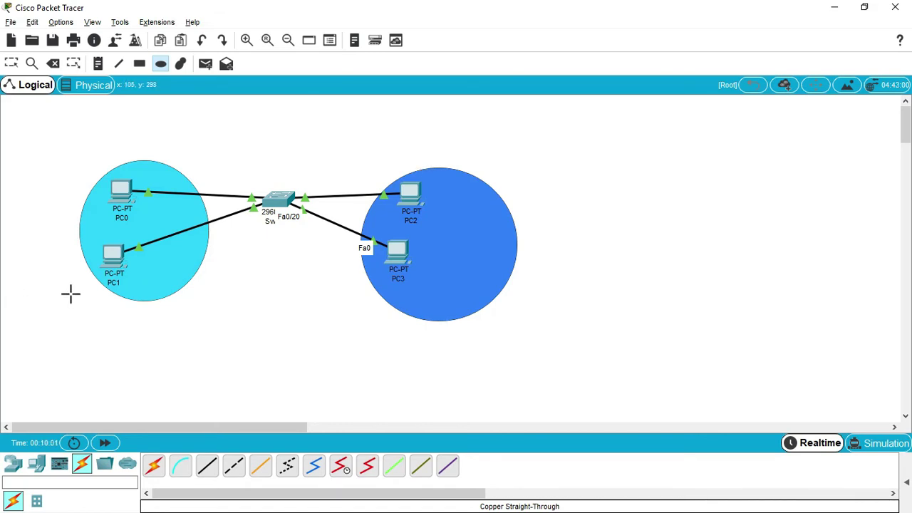
pyautogui.hotkey('alt', 'Tab')
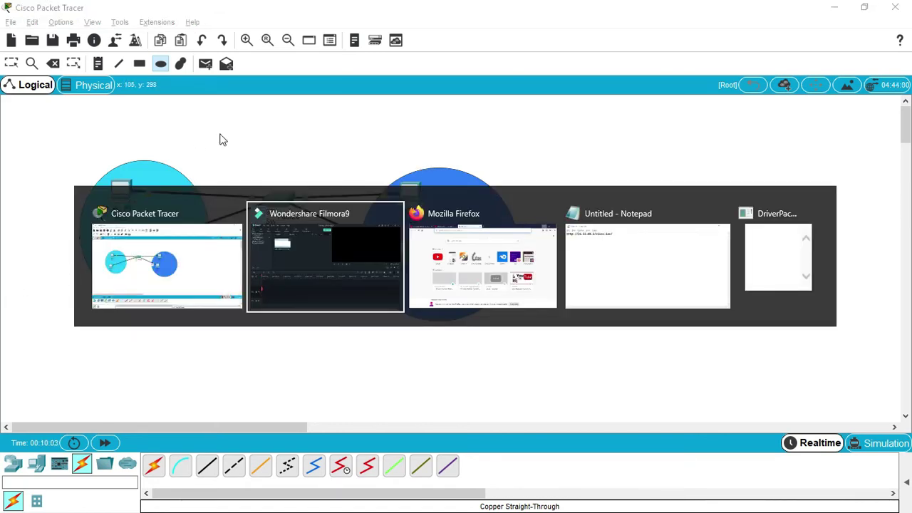
pyautogui.press('Escape')
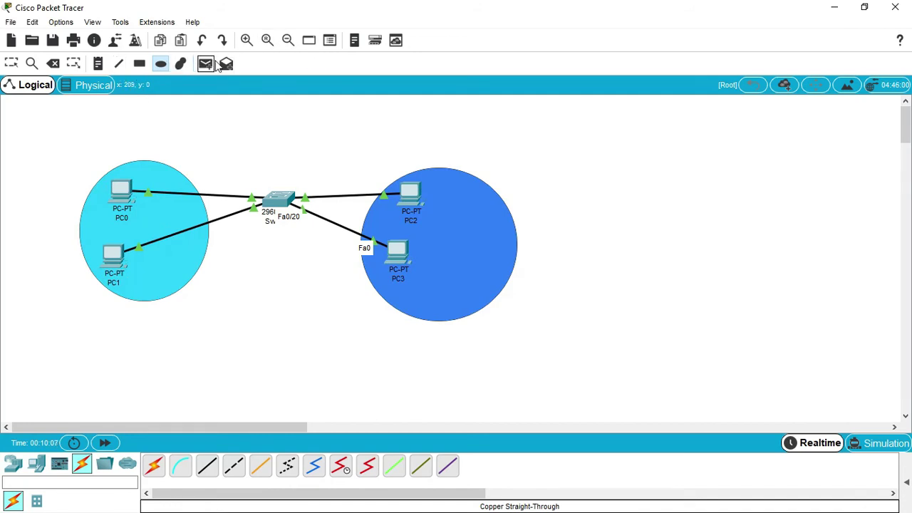
# Step: Add a note reading 192.168.10.0/24 above Switch0
pyautogui.click(99, 64)
pyautogui.click(225, 132)
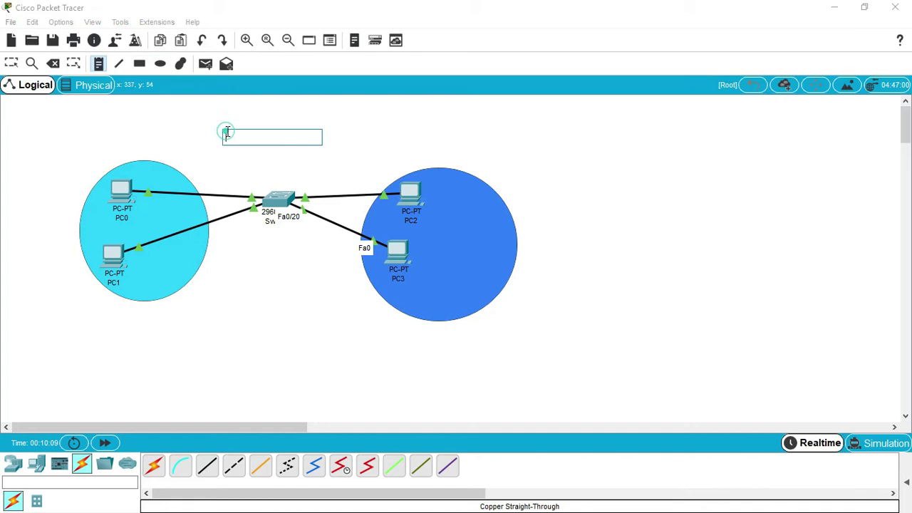
pyautogui.write('192.168.10')
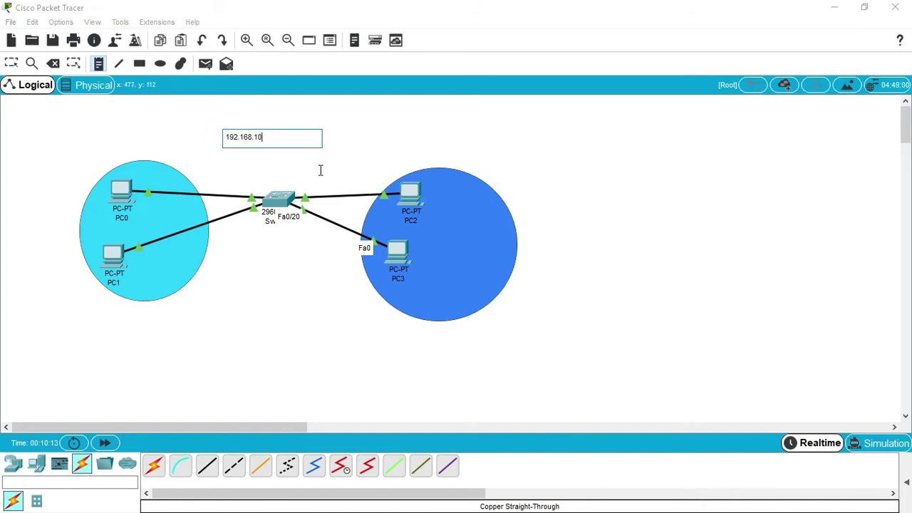
pyautogui.write('.0/24')
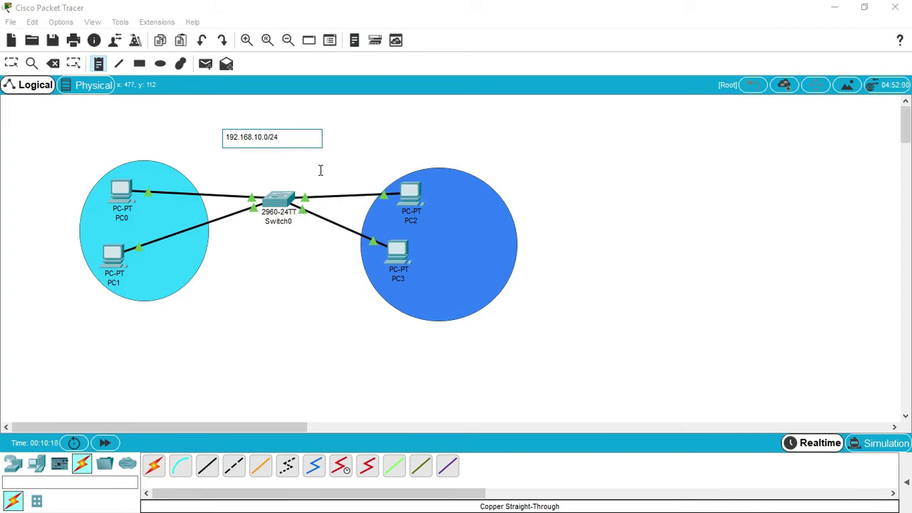
pyautogui.click(599, 27)
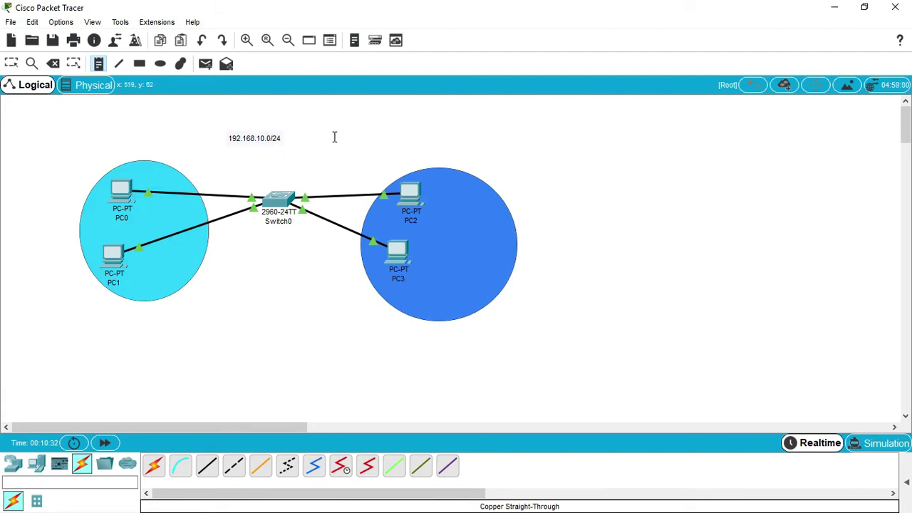
# Step: Change the network note's text to 192.168.10.0/25
pyautogui.click(275, 142)
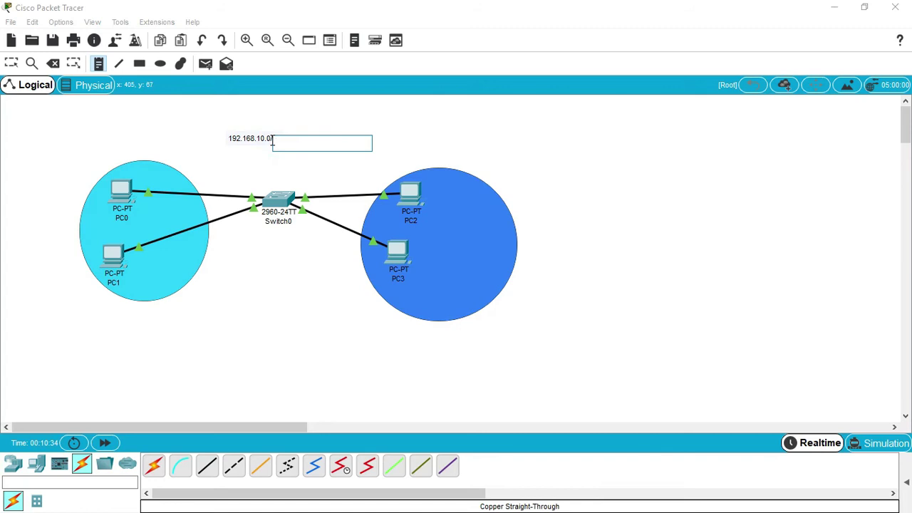
pyautogui.press('Escape')
pyautogui.click(265, 138)
pyautogui.click(284, 139)
pyautogui.press('BackSpace')
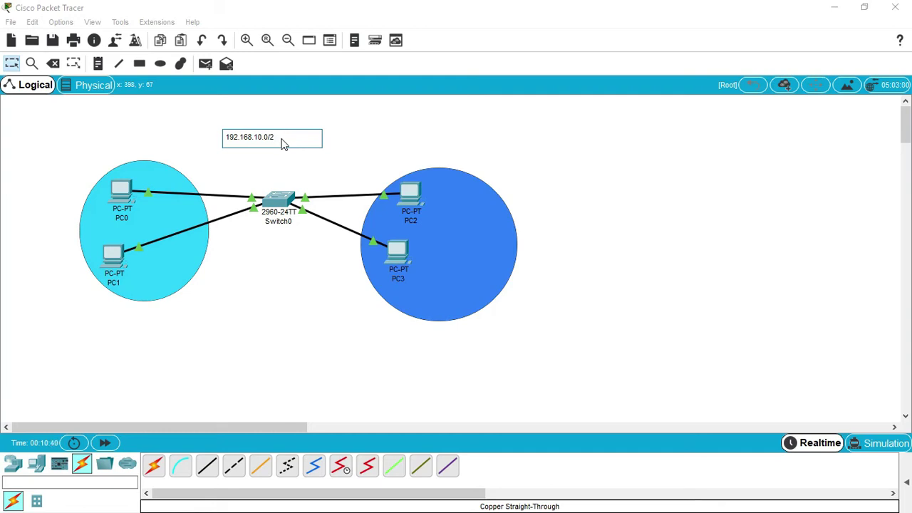
pyautogui.click(361, 125)
# Step: Move the network address note so it sits centred just above Switch0
pyautogui.click(272, 140)
pyautogui.moveTo(273, 140); pyautogui.dragTo(296, 157)
pyautogui.click(356, 134)
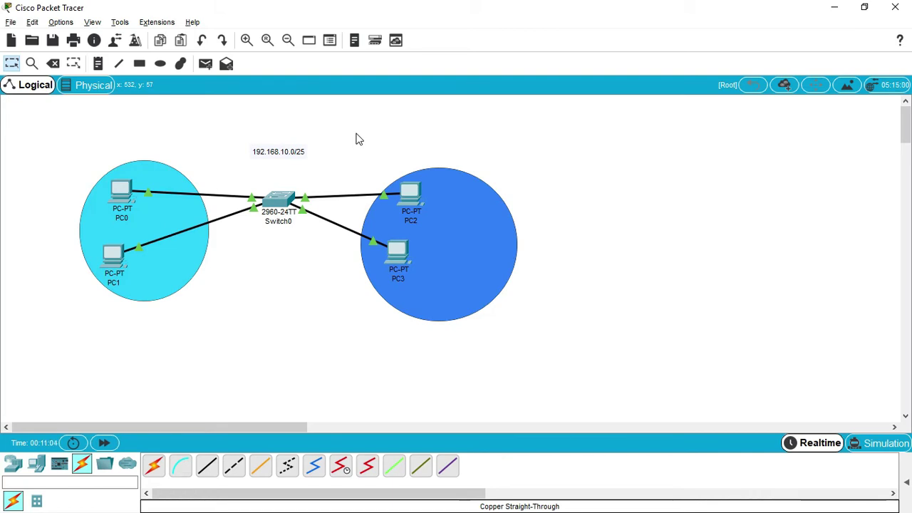
# Step: Switch to the Firefox browser and search the web for "subneting unijarkom"
pyautogui.press('alt')
pyautogui.hotkey('alt', 'Tab')
pyautogui.hotkey('alt', 'Tab')
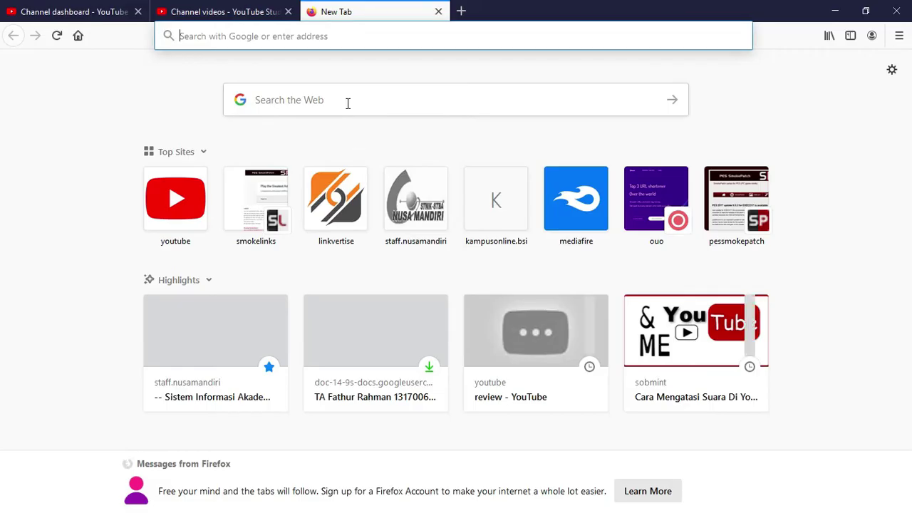
pyautogui.click(341, 39)
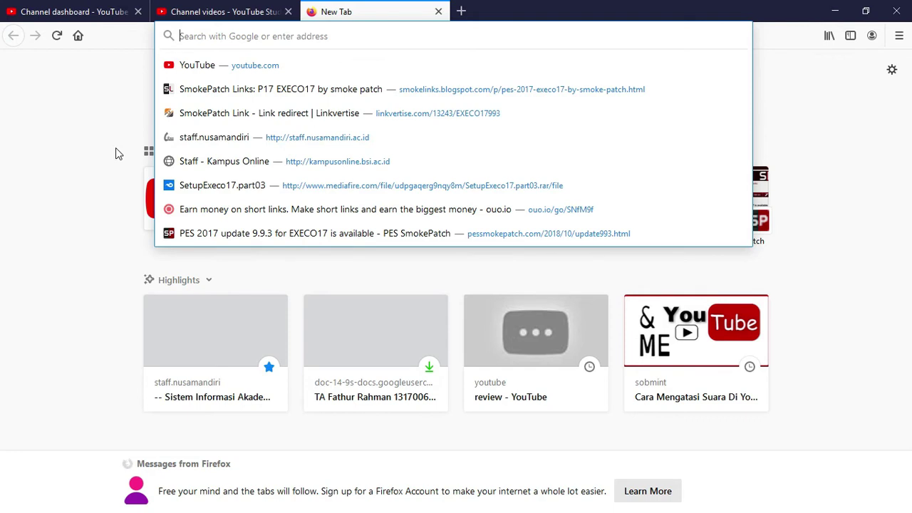
pyautogui.write('subneting')
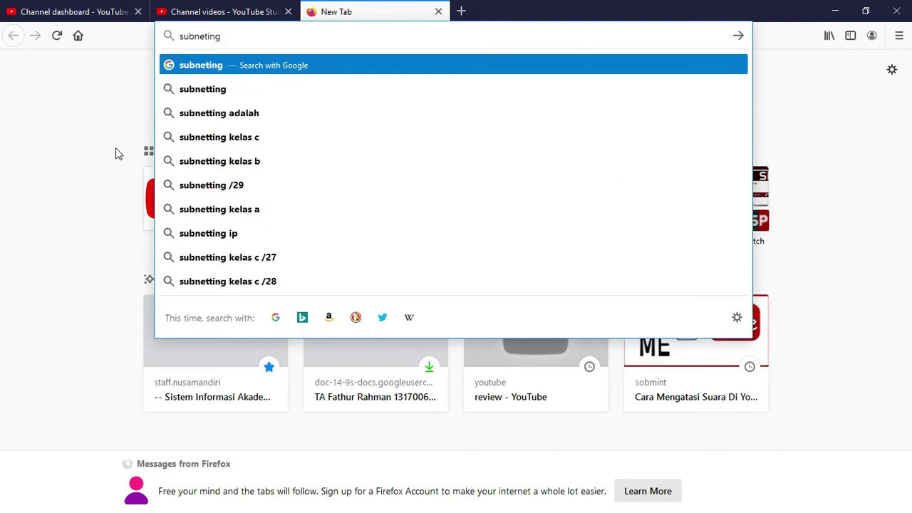
pyautogui.write(' unijar')
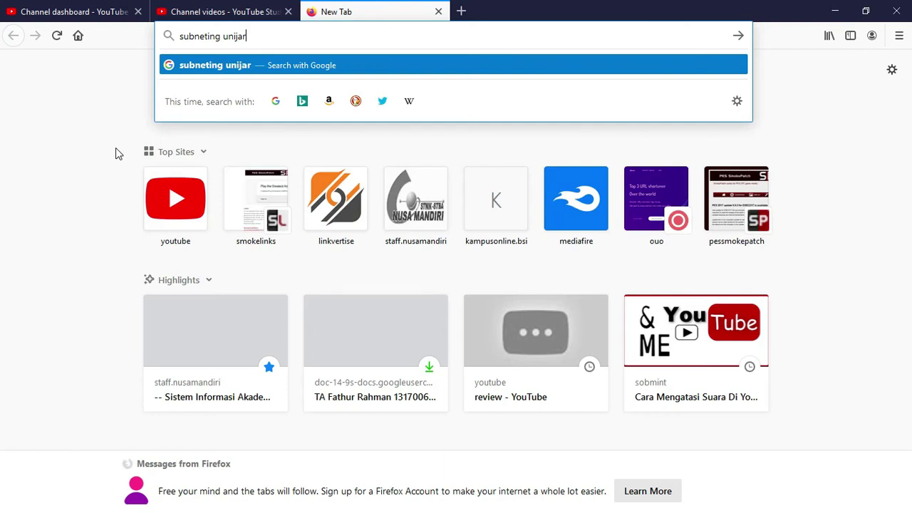
pyautogui.write('kom')
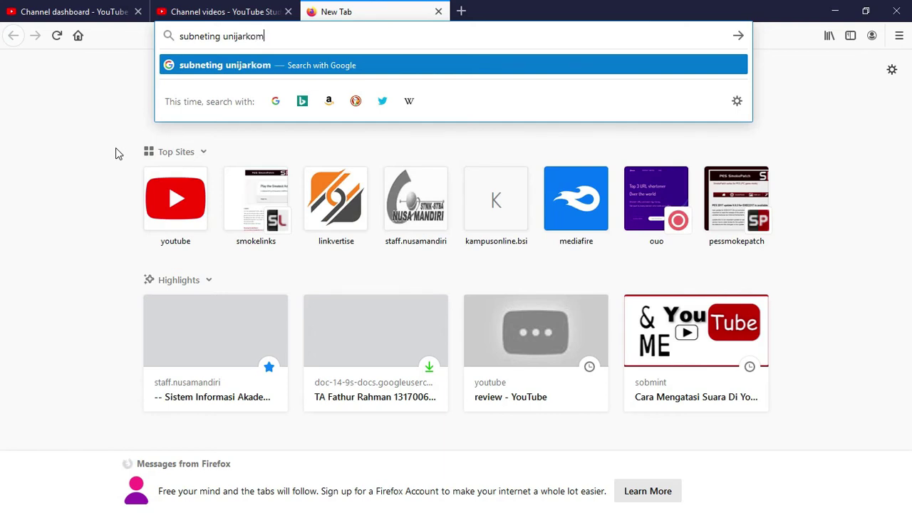
pyautogui.press('Return')
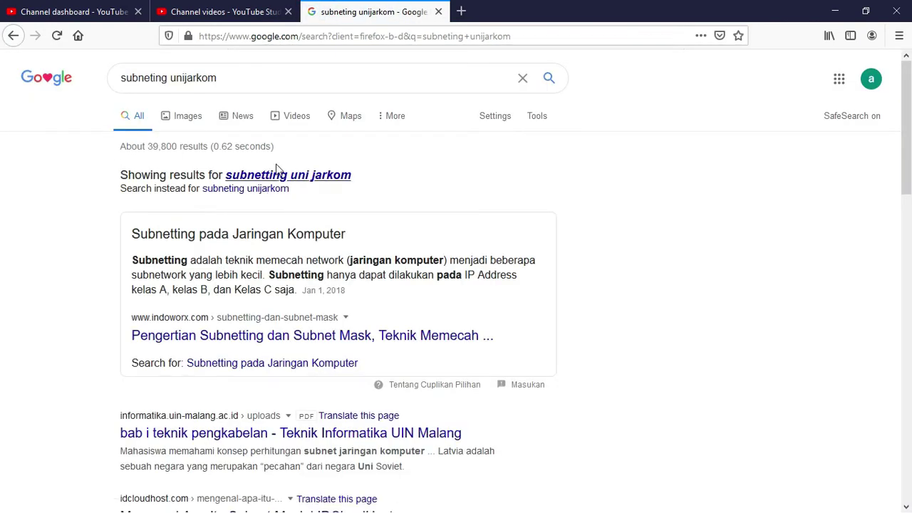
# Step: Change the web search to "cidr unijarkom" and open the result "Menghitung Subnetting Kelas C - unijarkom"
pyautogui.doubleClick(166, 80)
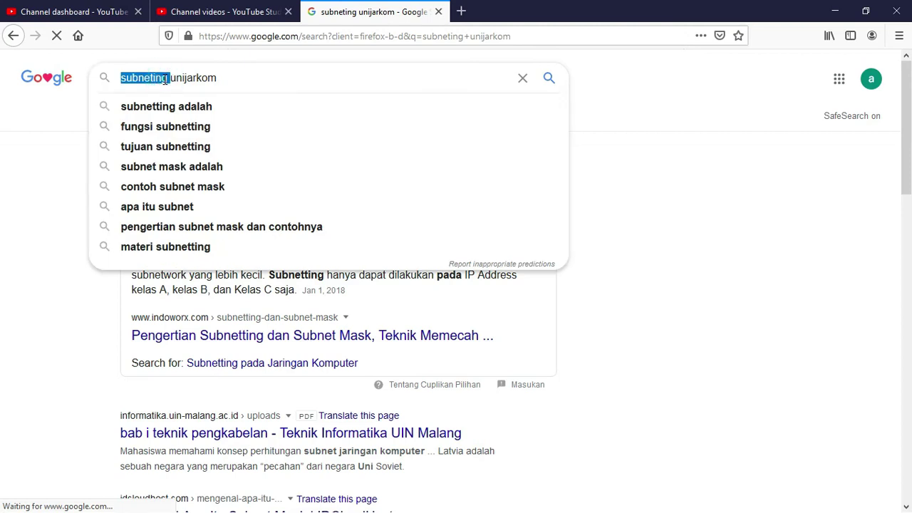
pyautogui.write('cidr')
pyautogui.press('Return')
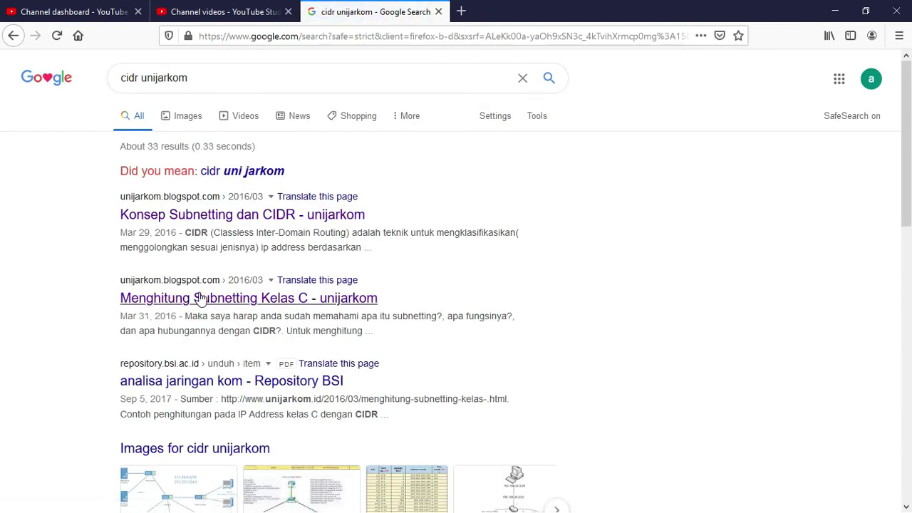
pyautogui.click(278, 301)
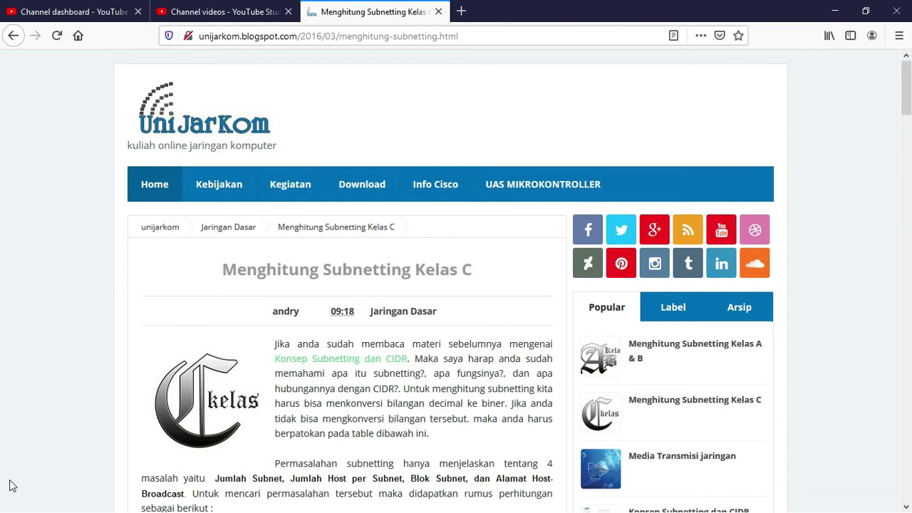
# Step: Enlarge the subnet mask table in the article and compare its /25 row with the network note in Packet Tracer
pyautogui.scroll(-3, 2, 121)
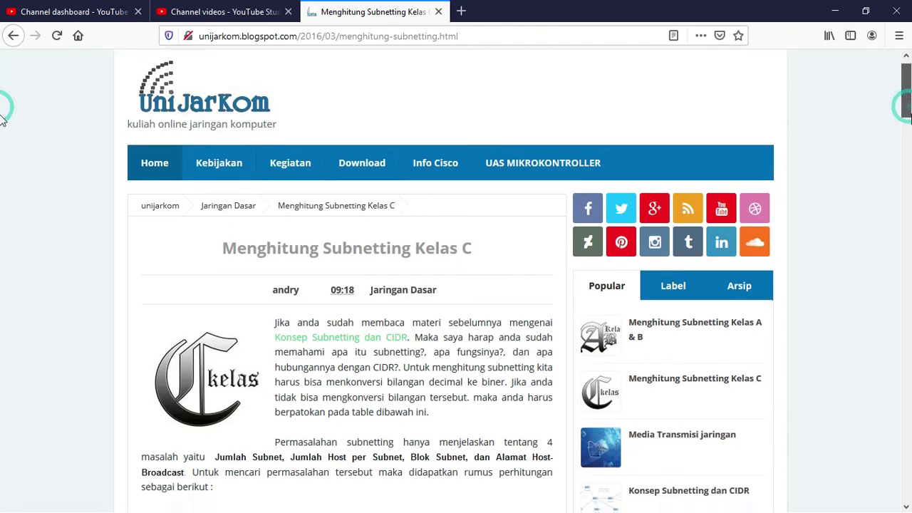
pyautogui.scroll(-5, 3, 169)
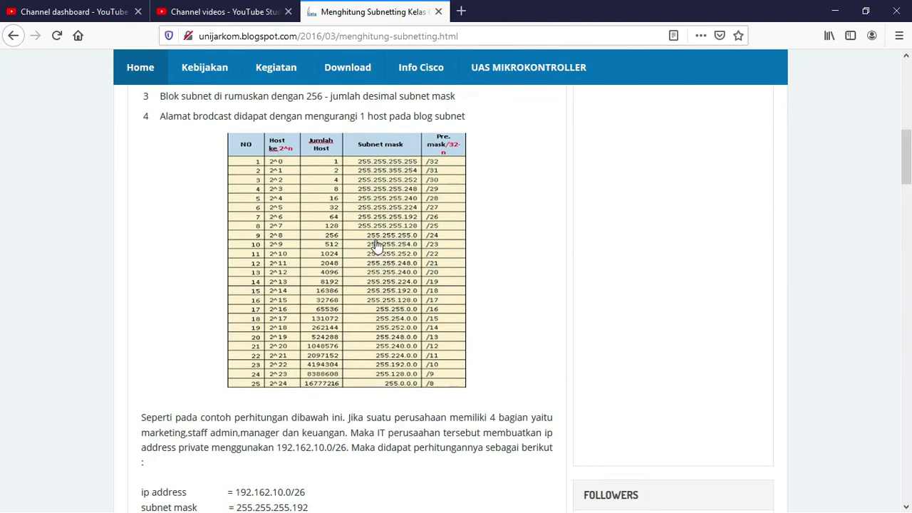
pyautogui.click(377, 244)
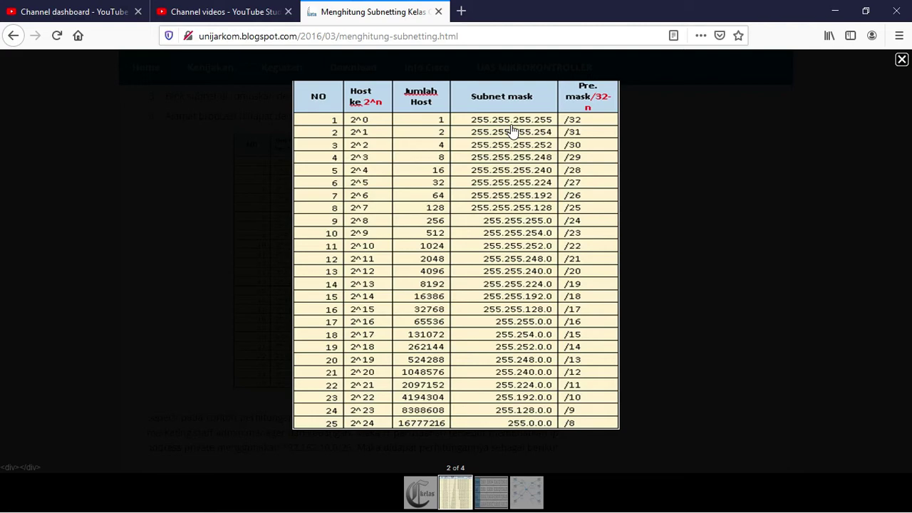
pyautogui.hotkey('alt', 'Tab')
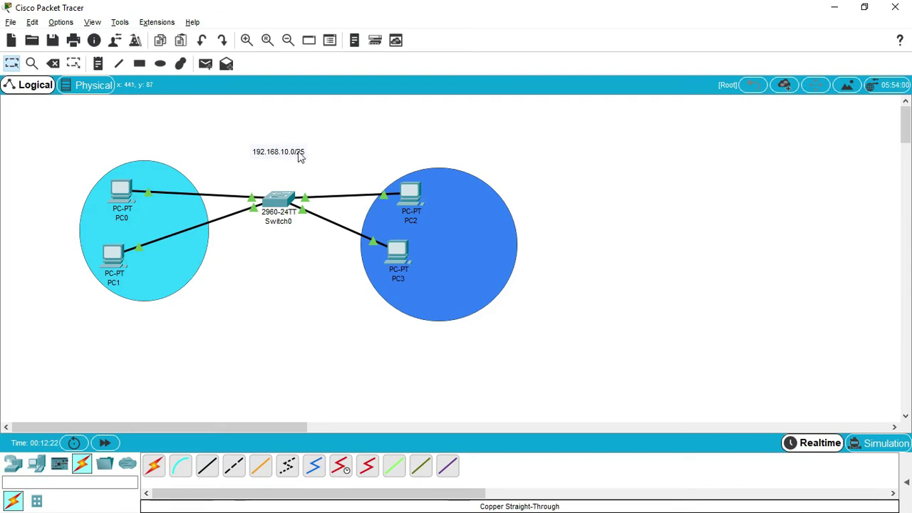
pyautogui.hotkey('alt', 'Tab')
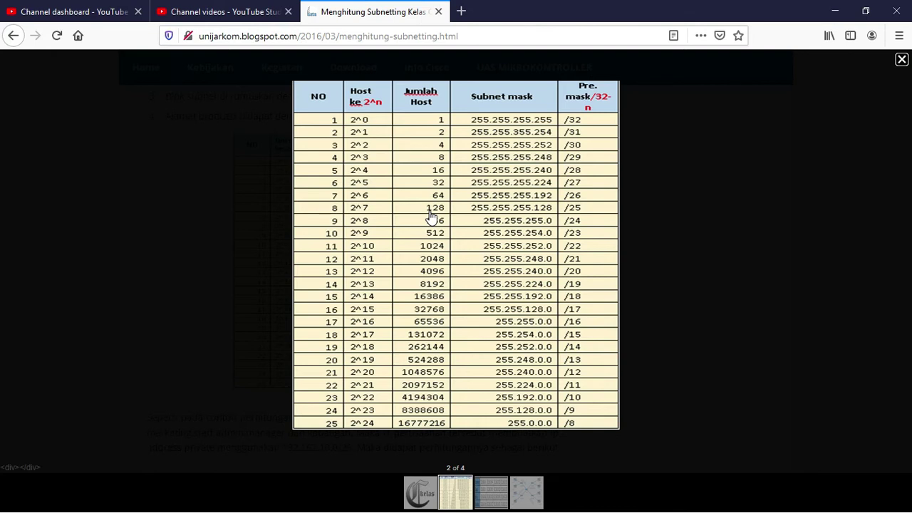
# Step: Switch back to Packet Tracer and add a note reading 192.168.10.1 below the ellipse around PC0 and PC1
pyautogui.hotkey('alt', 'Tab')
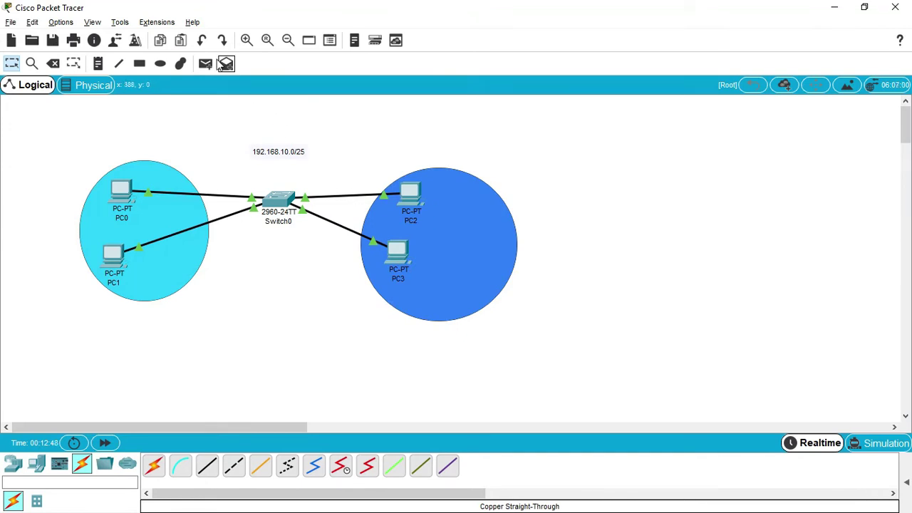
pyautogui.click(97, 63)
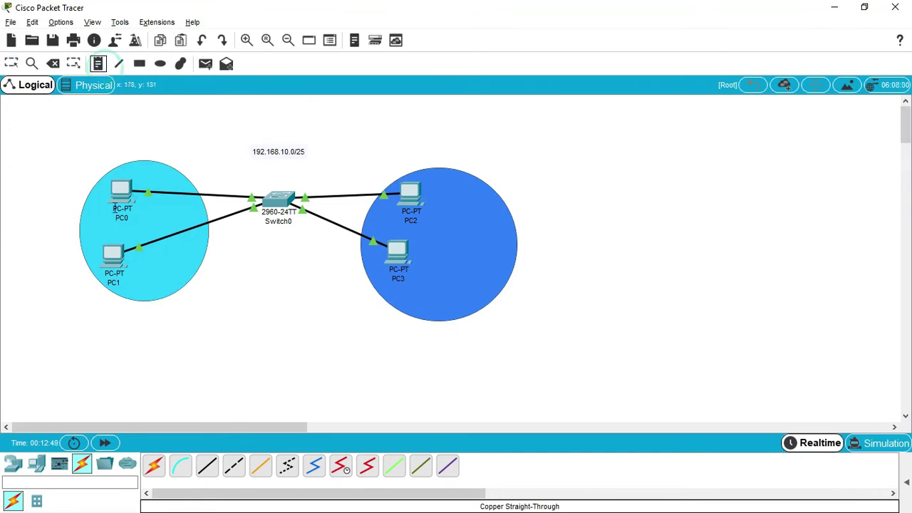
pyautogui.click(65, 319)
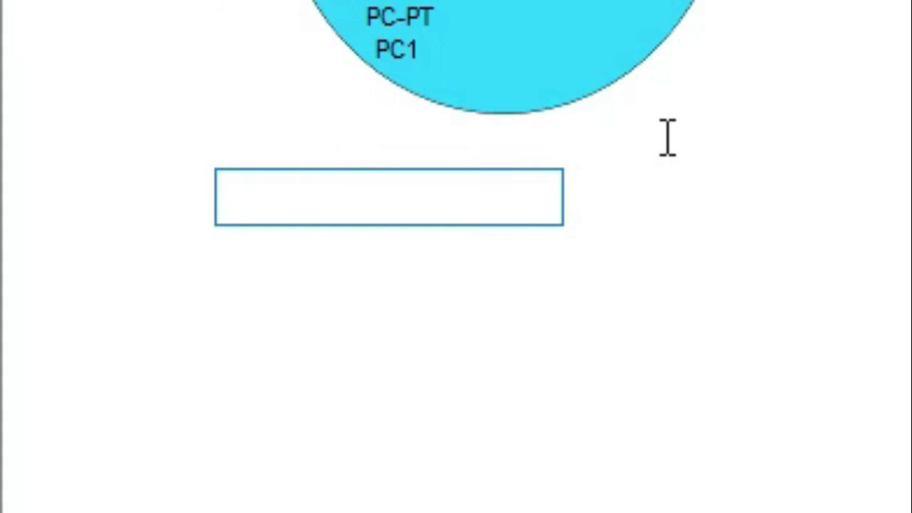
pyautogui.write('192.')
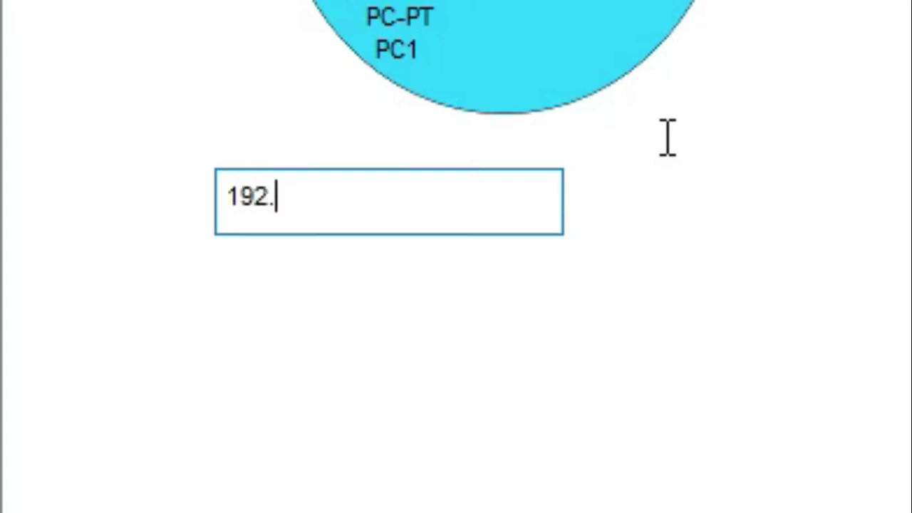
pyautogui.write('168.1')
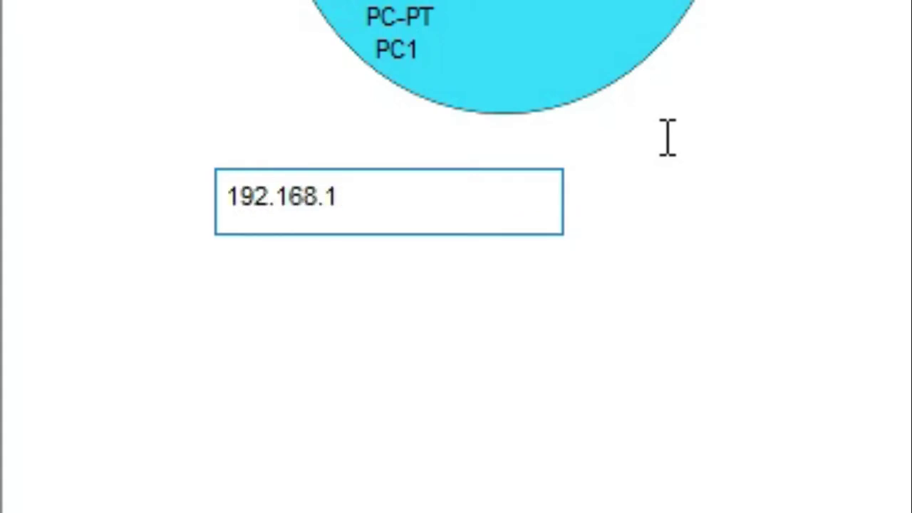
pyautogui.write('0.1')
pyautogui.click(241, 295)
# Step: Add a second note reading 192.168.10.128 beneath the 192.168.10.1 note
pyautogui.click(240, 248)
pyautogui.write('192.1')
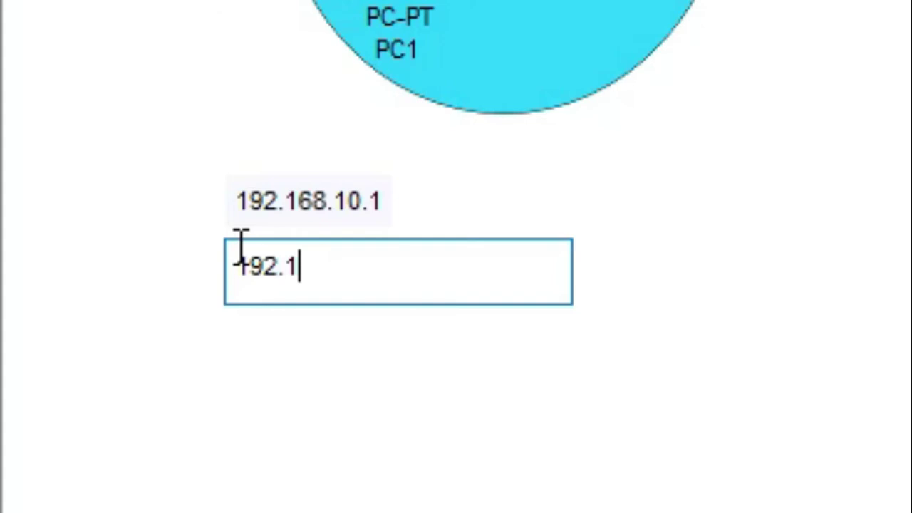
pyautogui.write('68.10.')
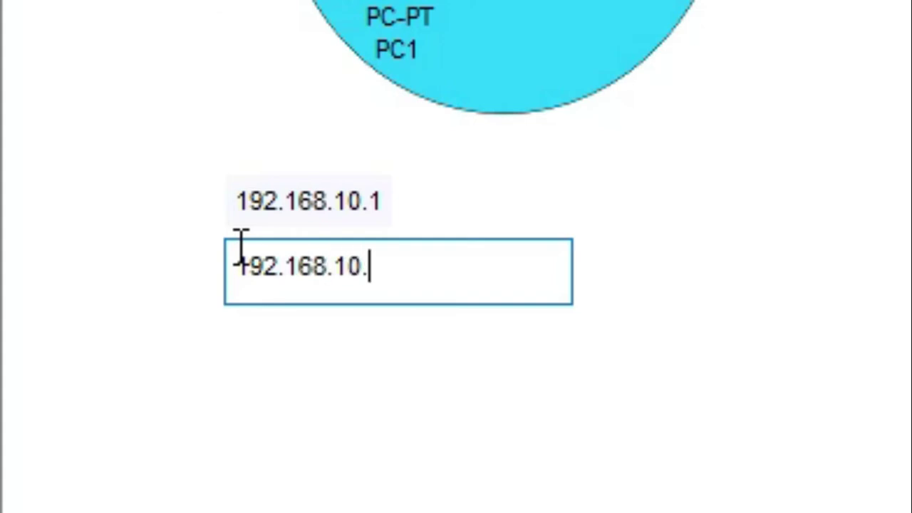
pyautogui.write('128')
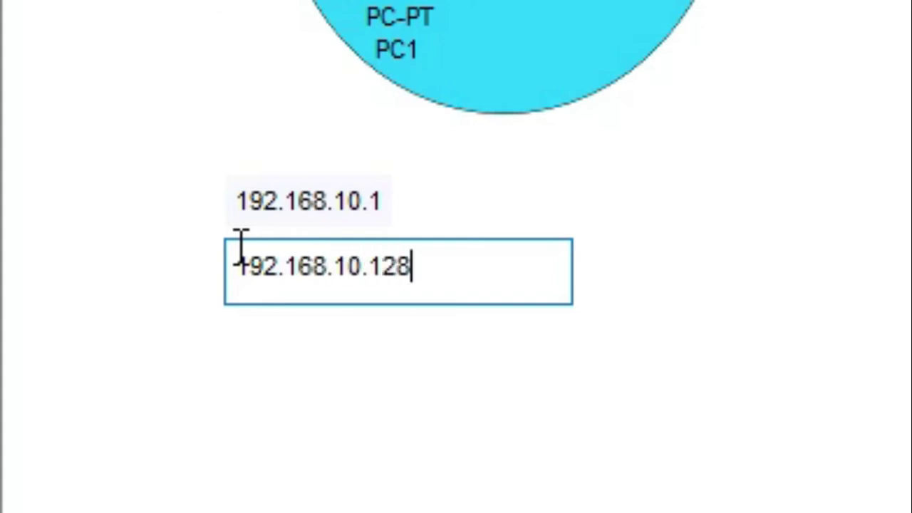
pyautogui.click(664, 150)
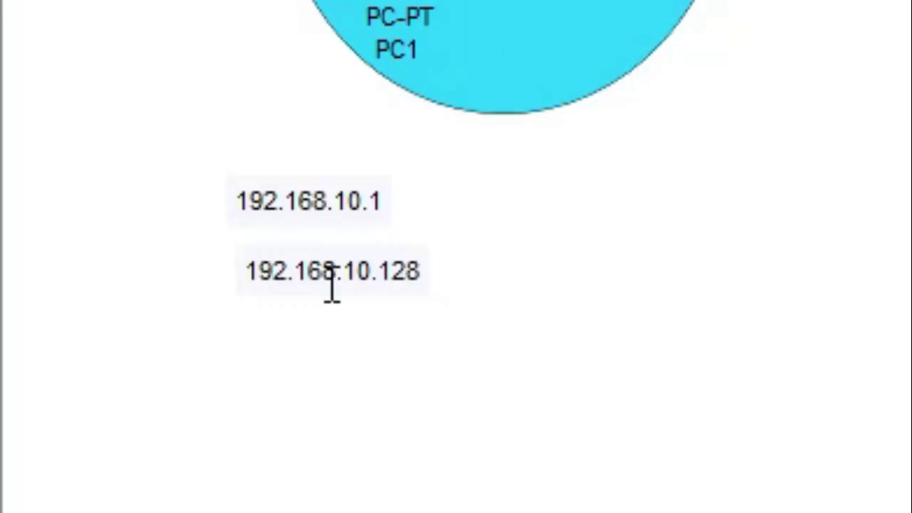
# Step: Add a note reading "1. netwok - 1 broadcast" above the two address notes and shift it slightly up and to the left
pyautogui.click(255, 132)
pyautogui.write('1. netwo')
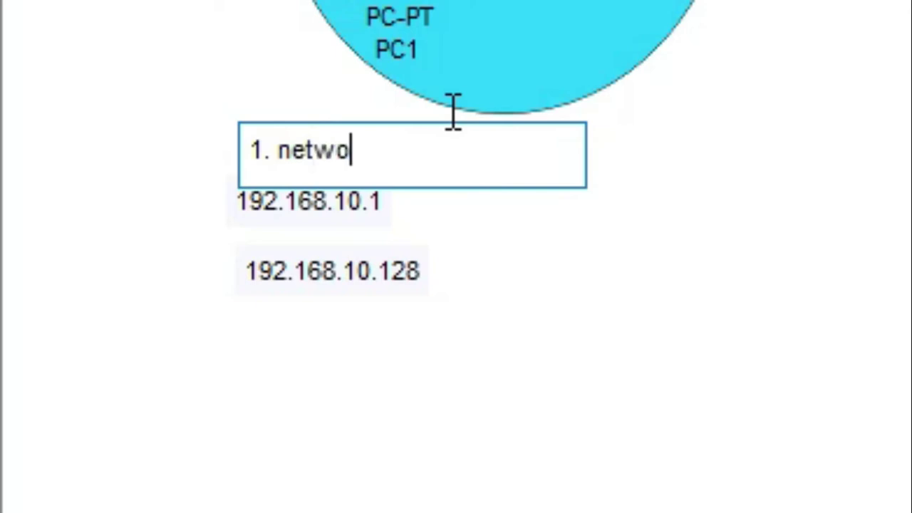
pyautogui.write('k  ')
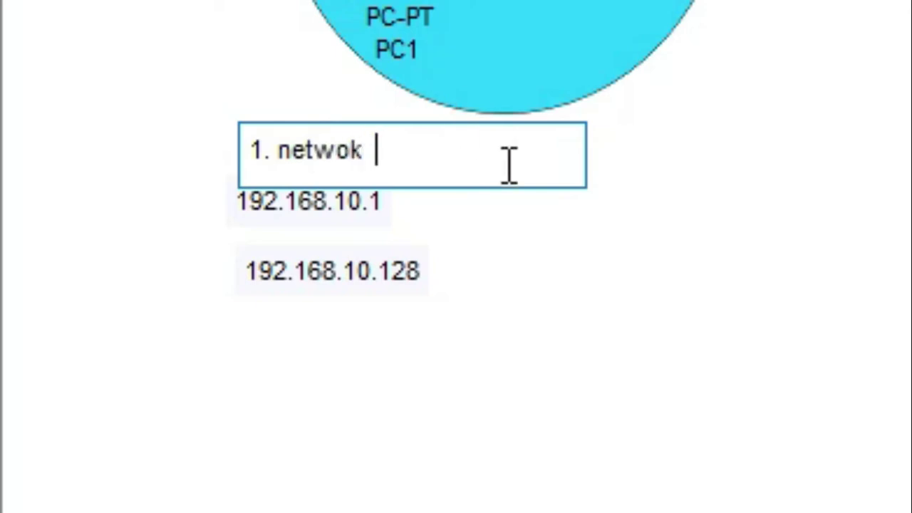
pyautogui.write('- 1 broadcar')
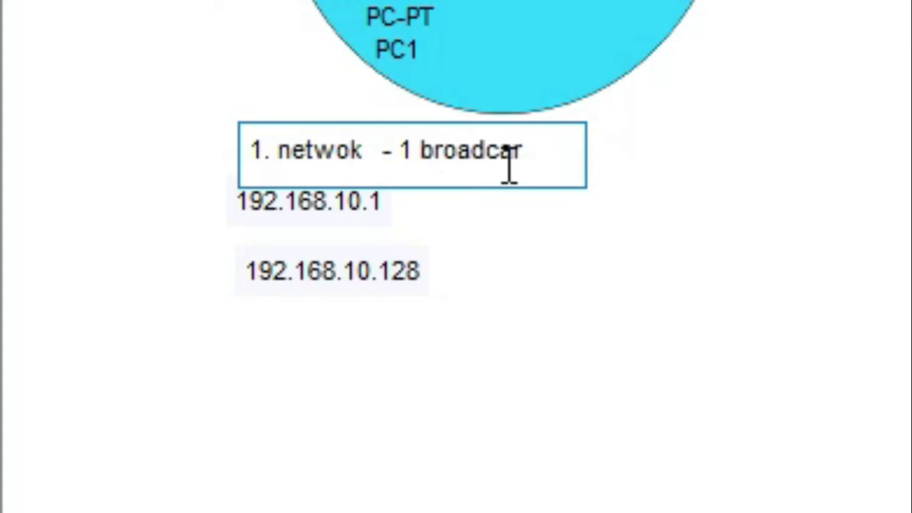
pyautogui.press('BackSpace')
pyautogui.write('st')
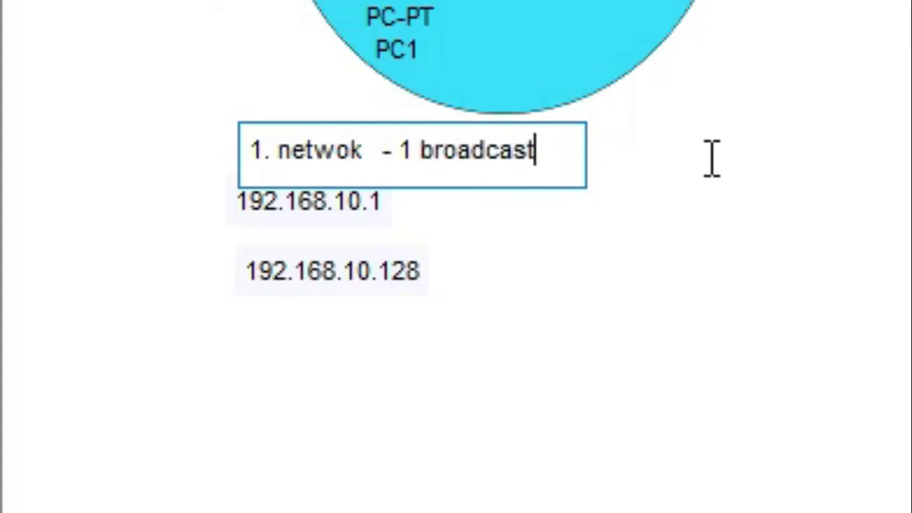
pyautogui.press('Escape')
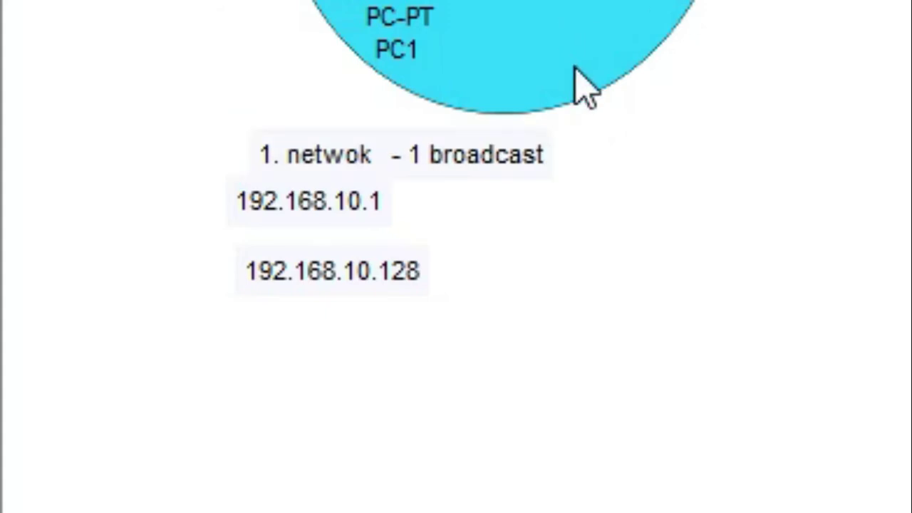
pyautogui.moveTo(516, 157); pyautogui.dragTo(464, 163)
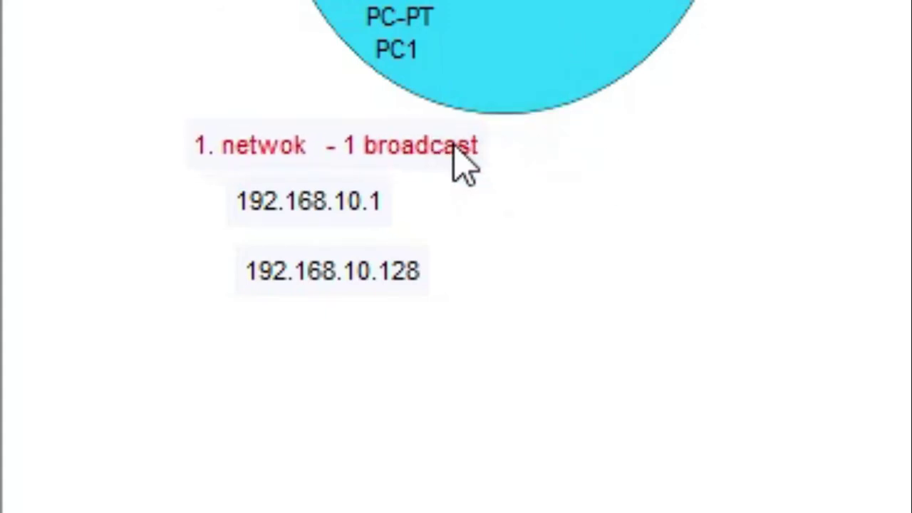
# Step: Change the upper address note below the cyan ellipse to 192.168.10.0
pyautogui.doubleClick(371, 198)
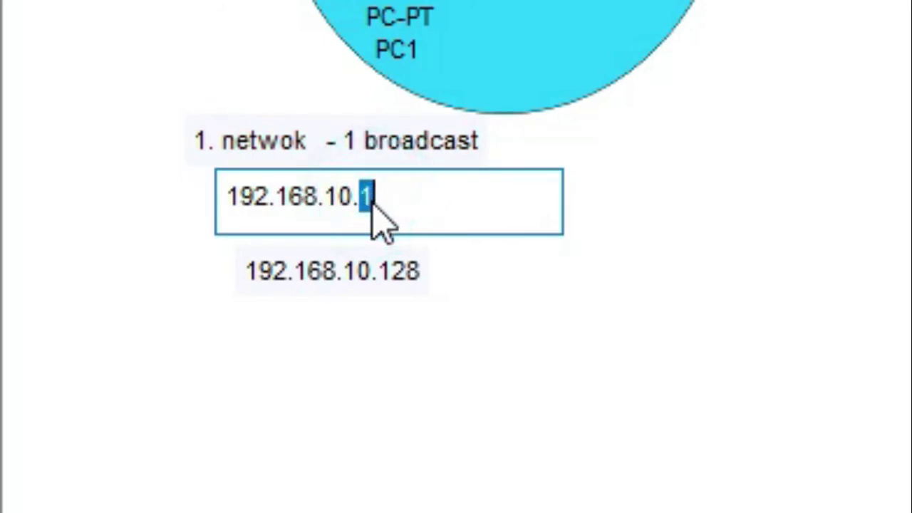
pyautogui.write('0')
pyautogui.click(723, 174)
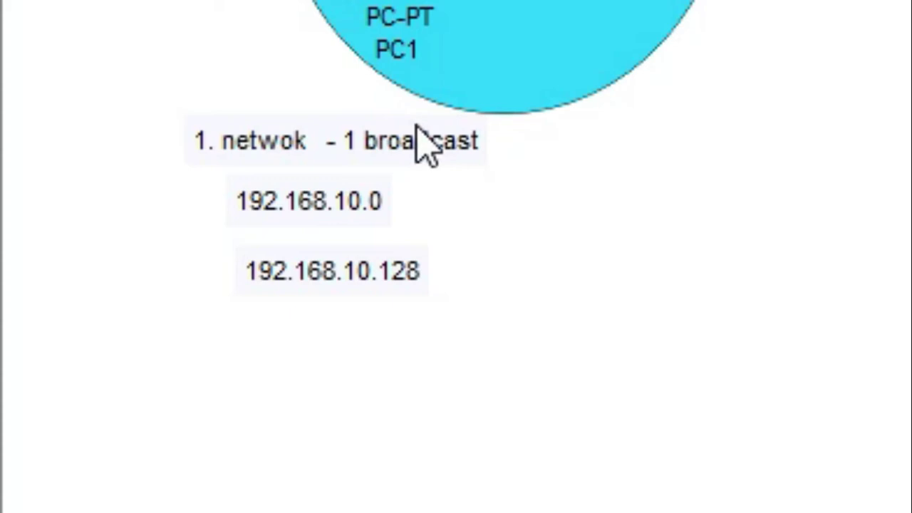
# Step: Nudge the 192.168.10.128 note into line beneath the upper address note, and set the upper note to 192.168.10.1
pyautogui.moveTo(417, 267); pyautogui.dragTo(397, 255)
pyautogui.doubleClick(366, 203)
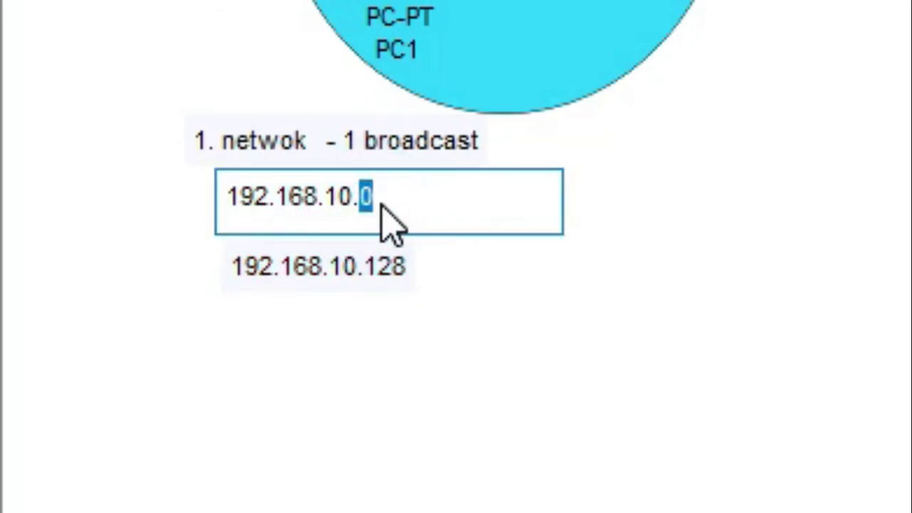
pyautogui.write('1')
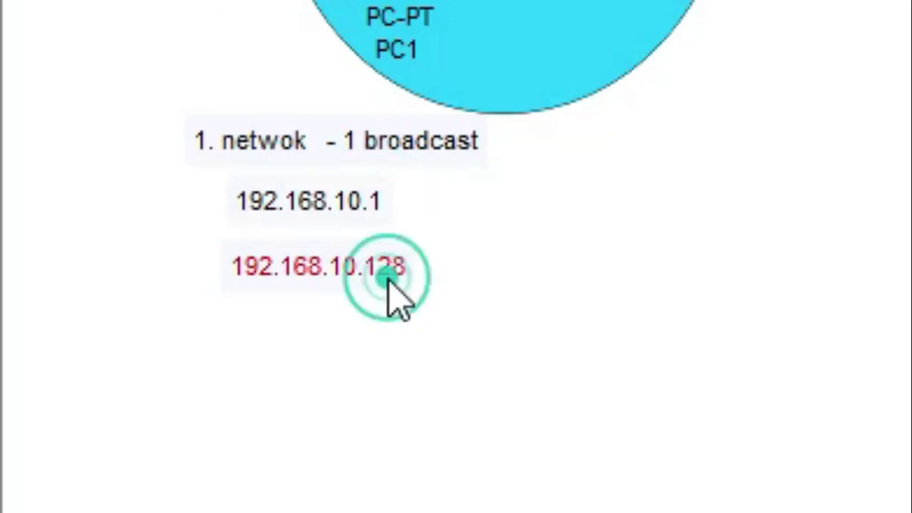
# Step: Change the lower address note to 192.168.10.126 and move the 192.168.10.1 note down directly above it
pyautogui.doubleClick(385, 272)
pyautogui.press('BackSpace')
pyautogui.write('6')
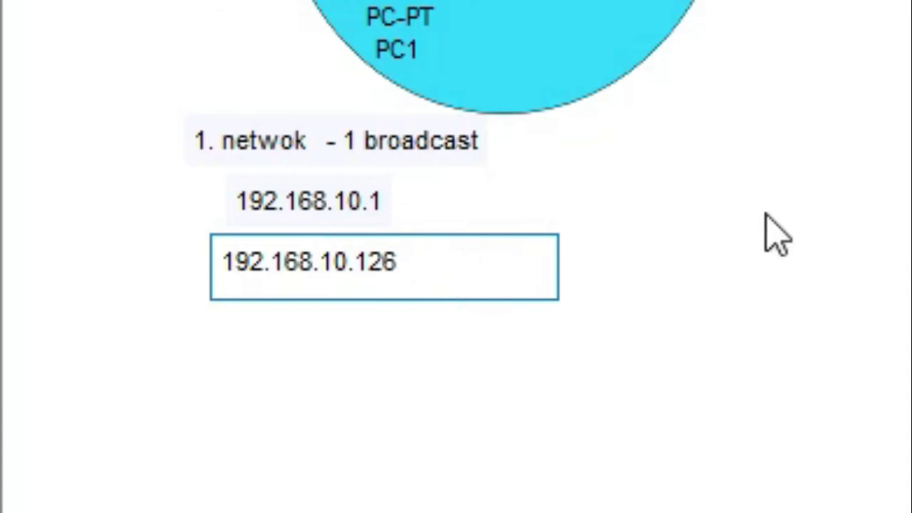
pyautogui.click(766, 214)
pyautogui.moveTo(320, 213); pyautogui.dragTo(314, 237)
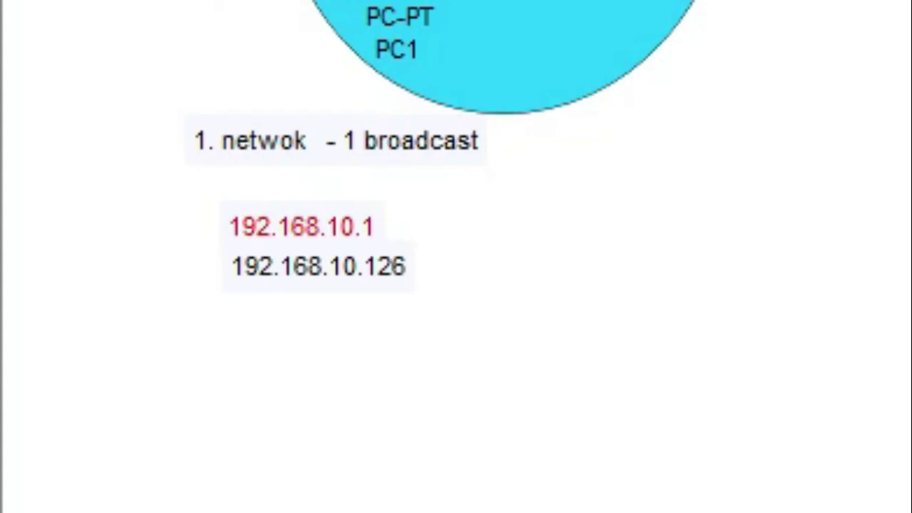
# Step: Add a note reading 192.168.10.127 below the 192.168.10.126 note
pyautogui.click(237, 303)
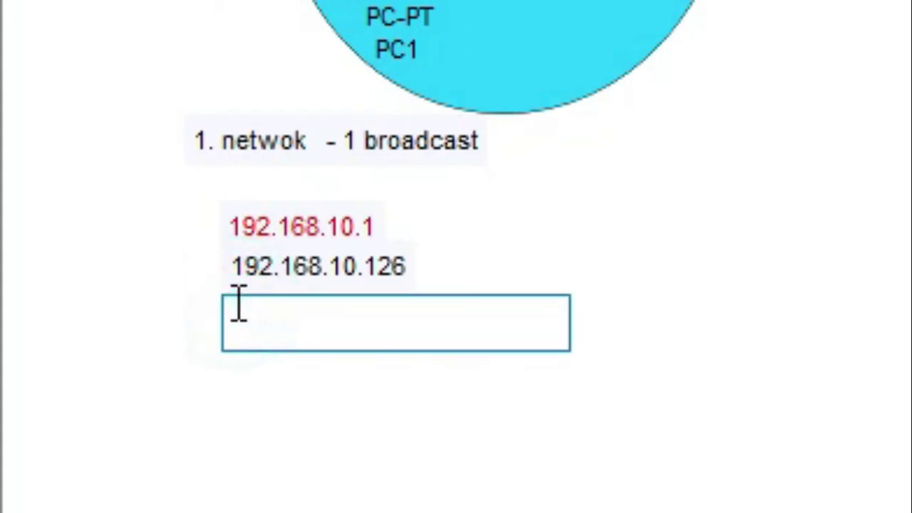
pyautogui.write('192.168.')
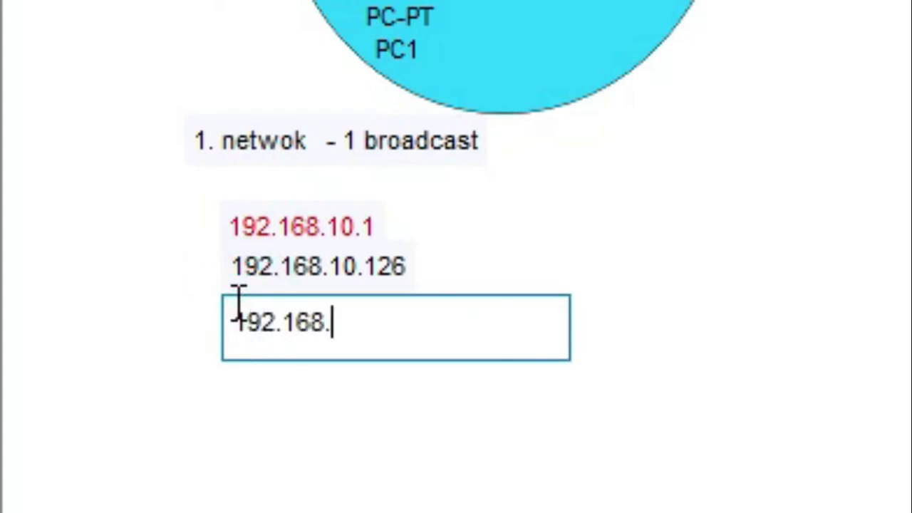
pyautogui.write('10.127')
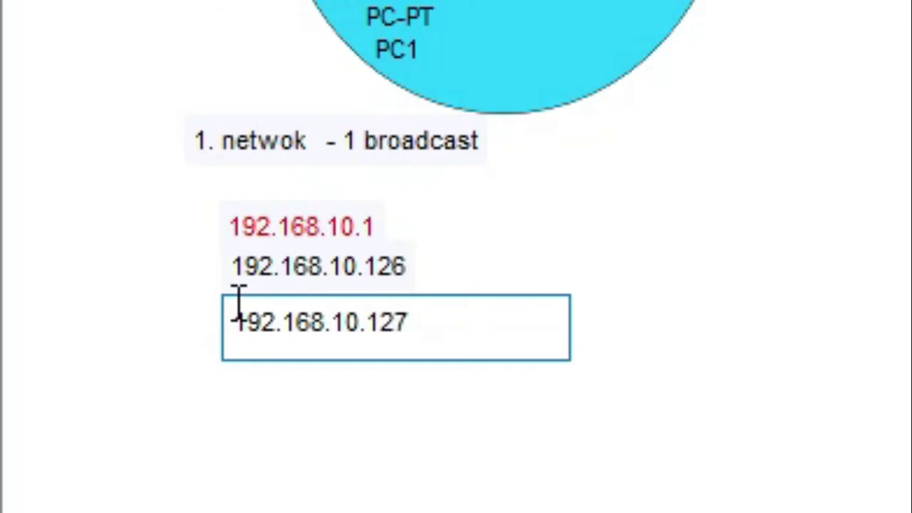
# Step: Add a note reading 192.168.10.0 above the 192.168.10.1 note and align it directly beneath the "1. netwok - 1 broadcast" heading
pyautogui.click(238, 187)
pyautogui.click(239, 178)
pyautogui.write('192.168.10.0')
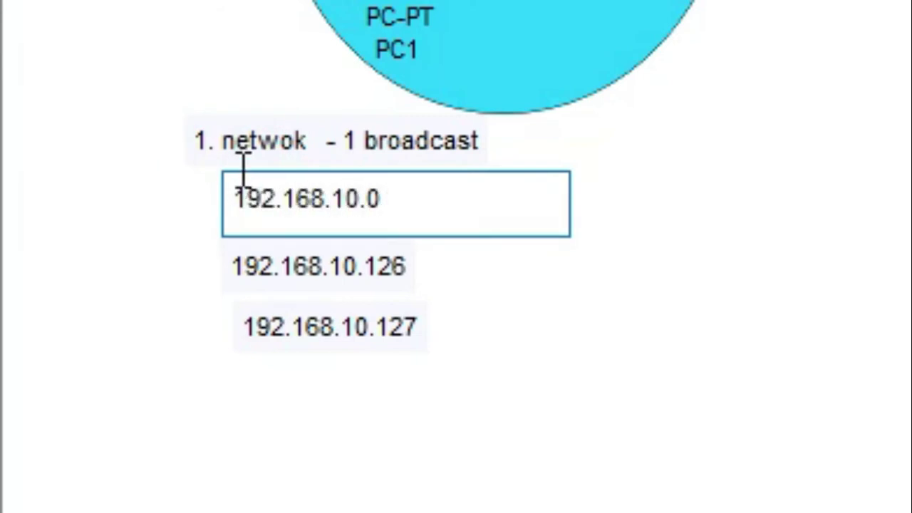
pyautogui.press('Escape')
pyautogui.moveTo(386, 202); pyautogui.dragTo(364, 180)
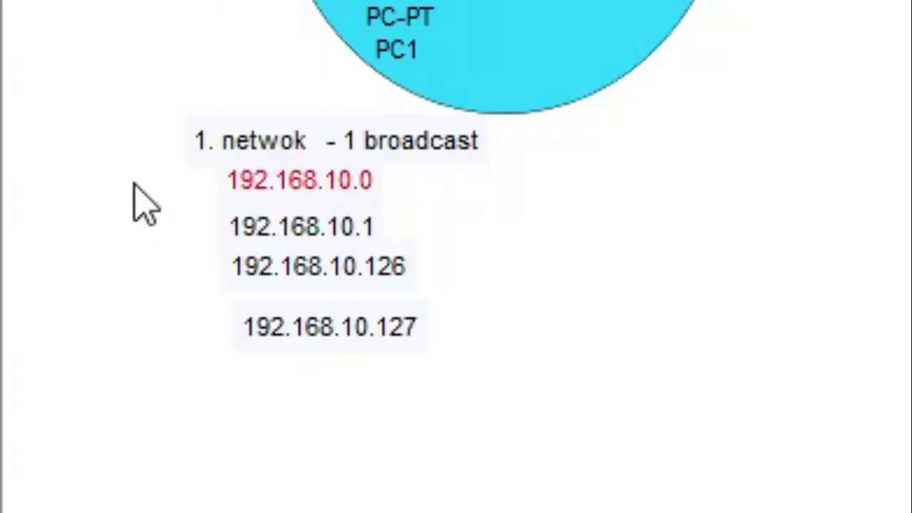
pyautogui.click(117, 159)
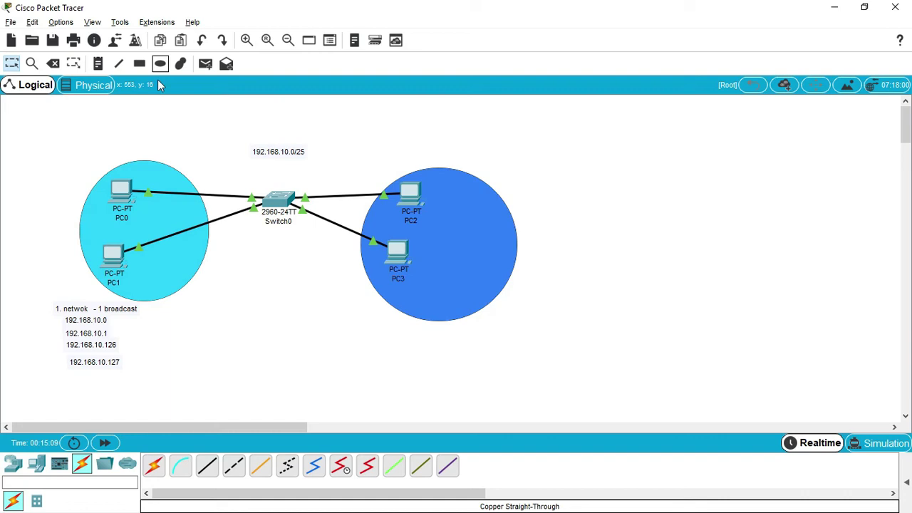
# Step: Add a note reading "marketing (128)" inside the blue ellipse, beside PC2 and PC3
pyautogui.click(97, 64)
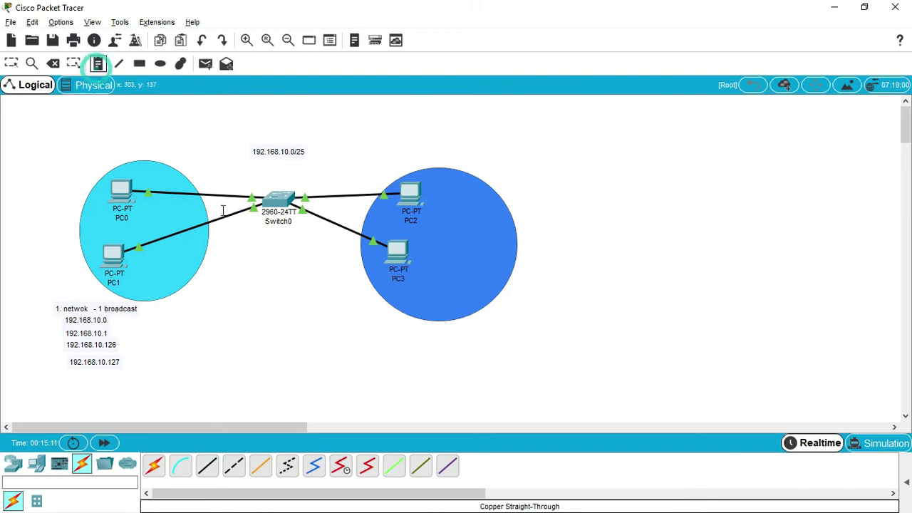
pyautogui.click(389, 329)
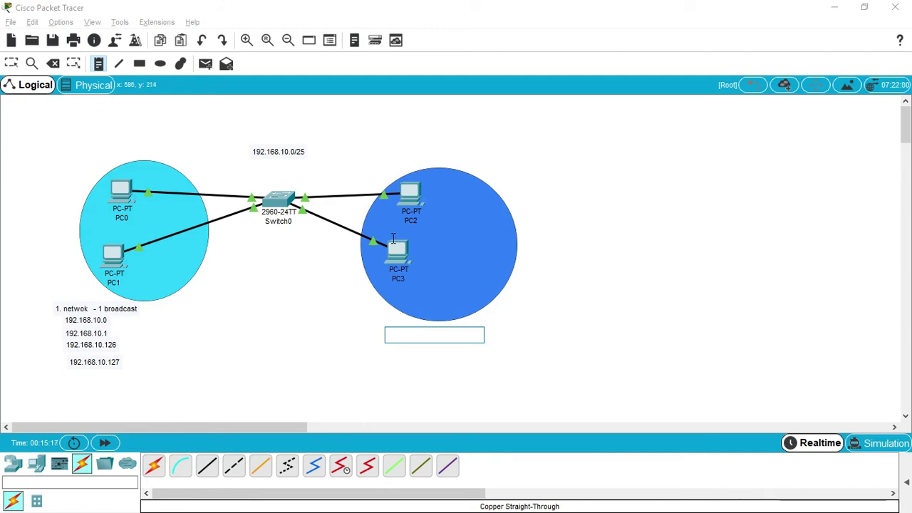
pyautogui.click(438, 224)
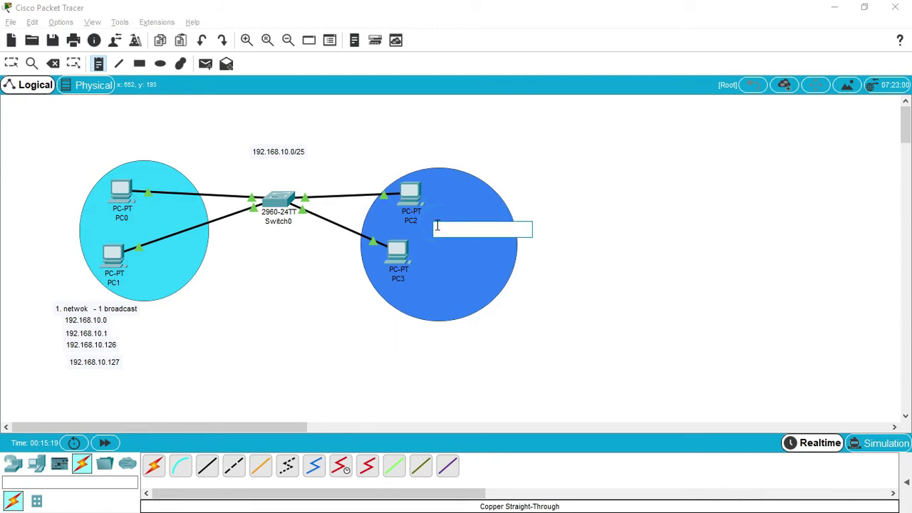
pyautogui.write('marketing')
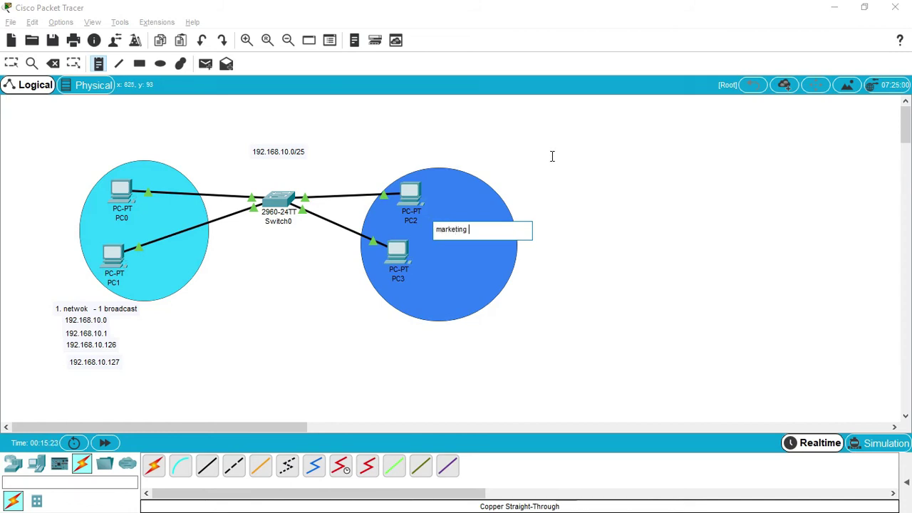
pyautogui.write(' (128')
pyautogui.click(535, 37)
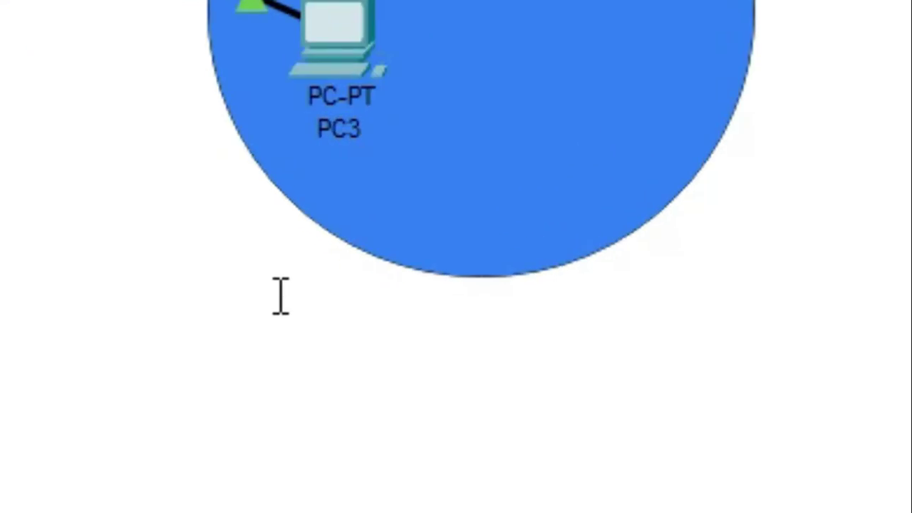
# Step: Start a note below the blue ellipse with the lines "192.168.10.128 (network)" and "192.168.10.129"
pyautogui.click(380, 327)
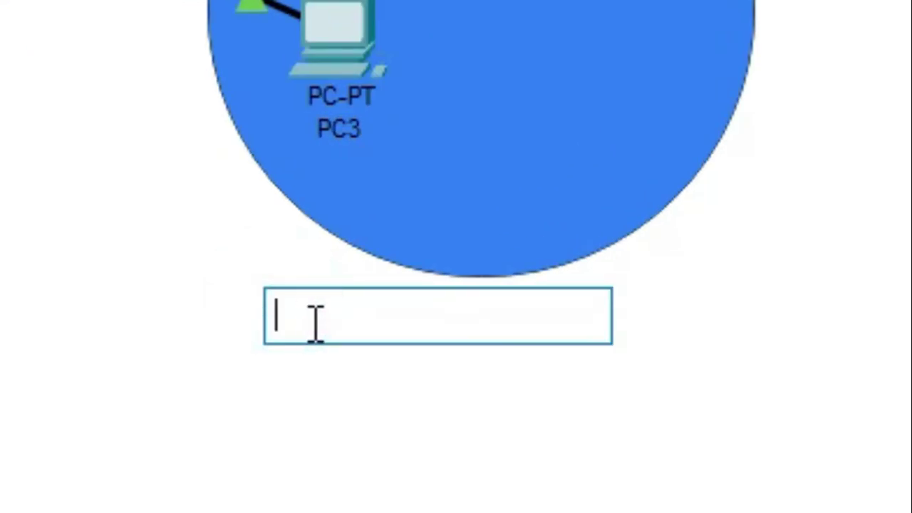
pyautogui.write('192.168.10')
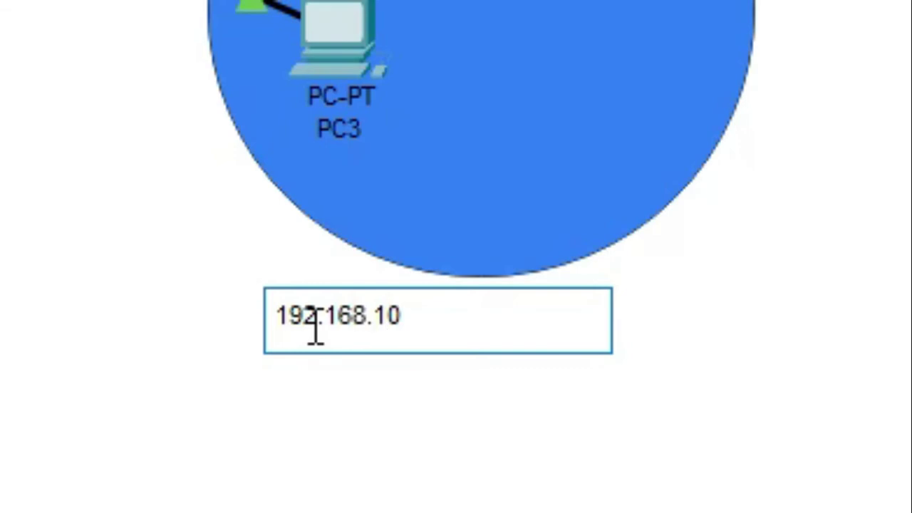
pyautogui.write('.128 (net')
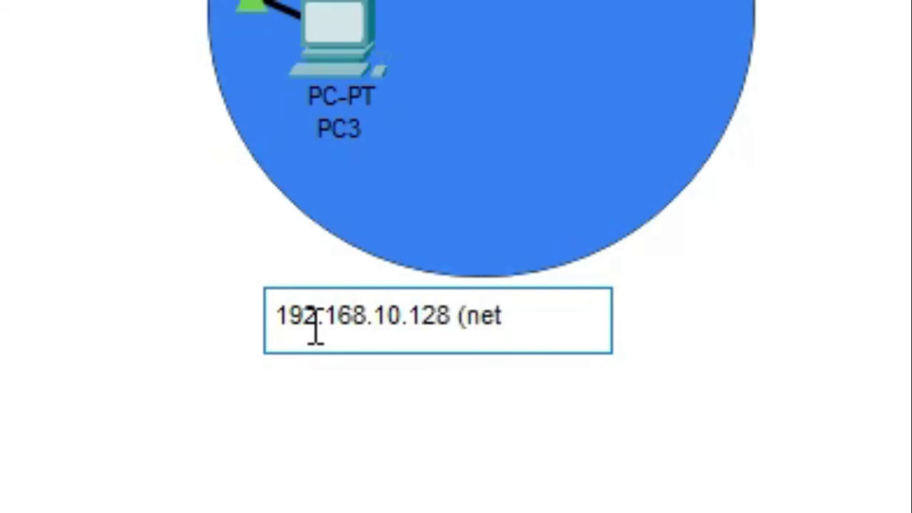
pyautogui.write('work)')
pyautogui.press('Return')
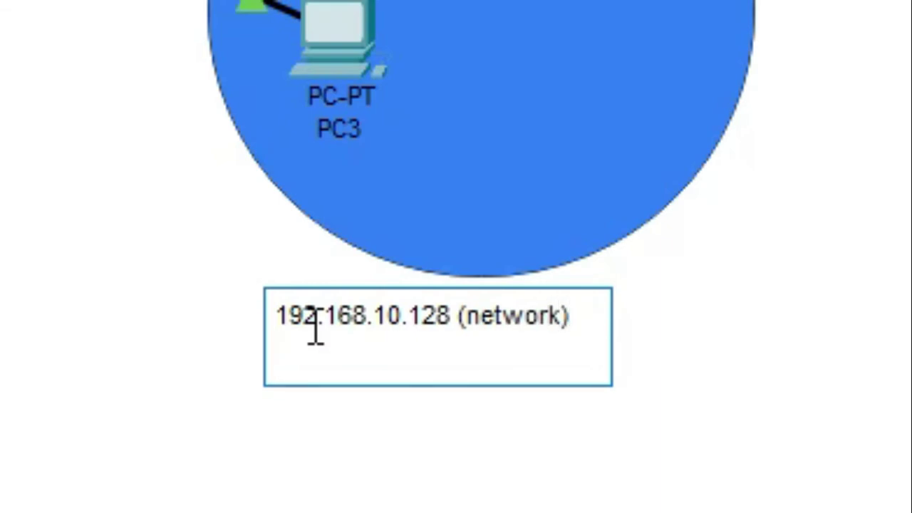
pyautogui.write('192.168.1')
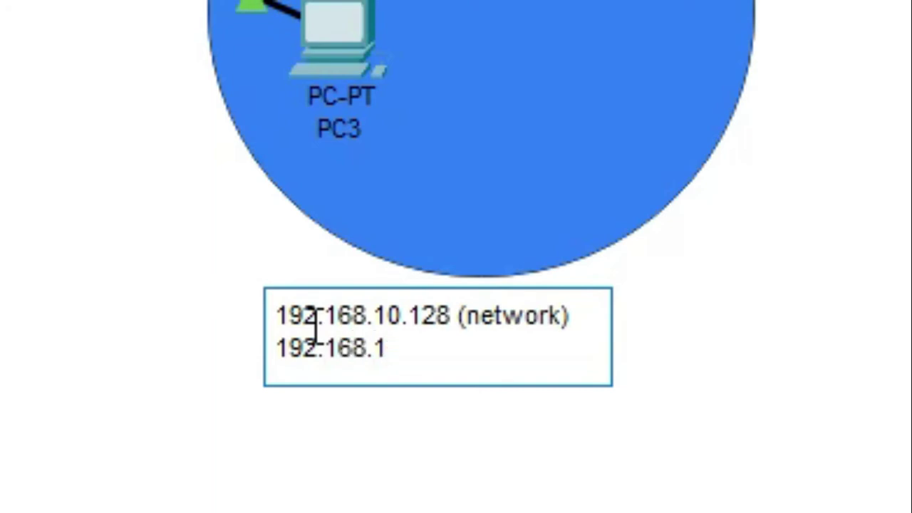
pyautogui.write('0.129')
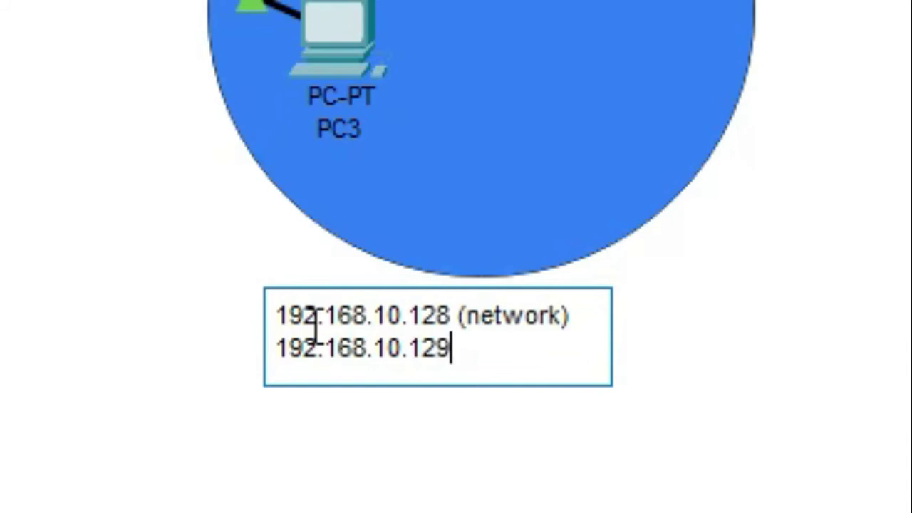
# Step: Add the lines "192.168.10.254" and "192.168.10.255 (broadcast)" to the note below the blue ellipse and finish it
pyautogui.press('Return')
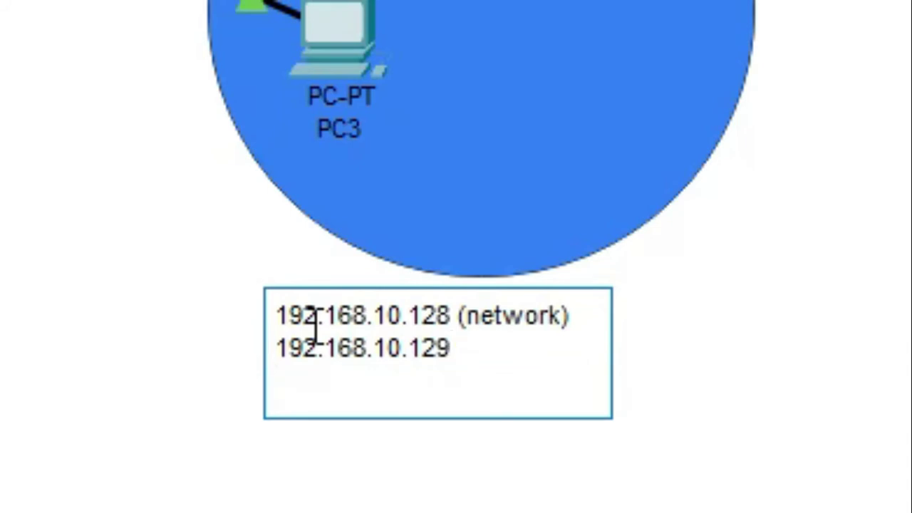
pyautogui.write('192.16.')
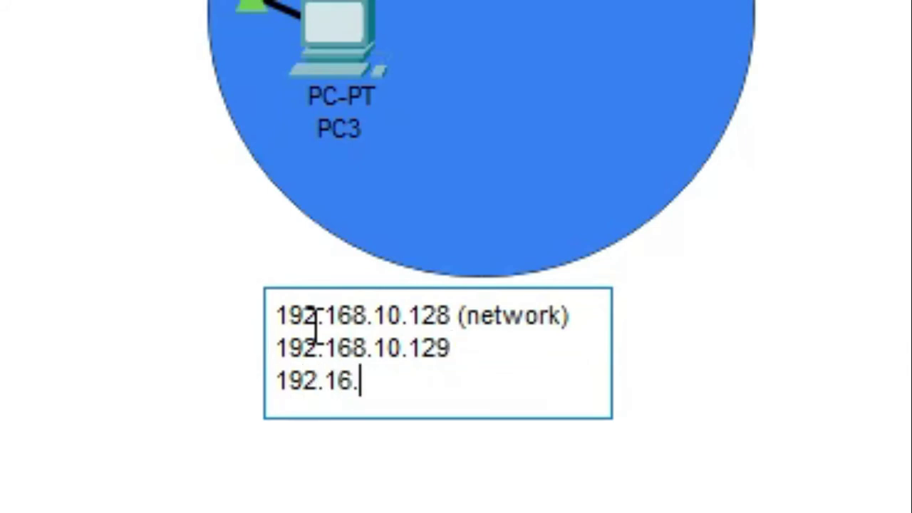
pyautogui.press('BackSpace')
pyautogui.write('8.10.254')
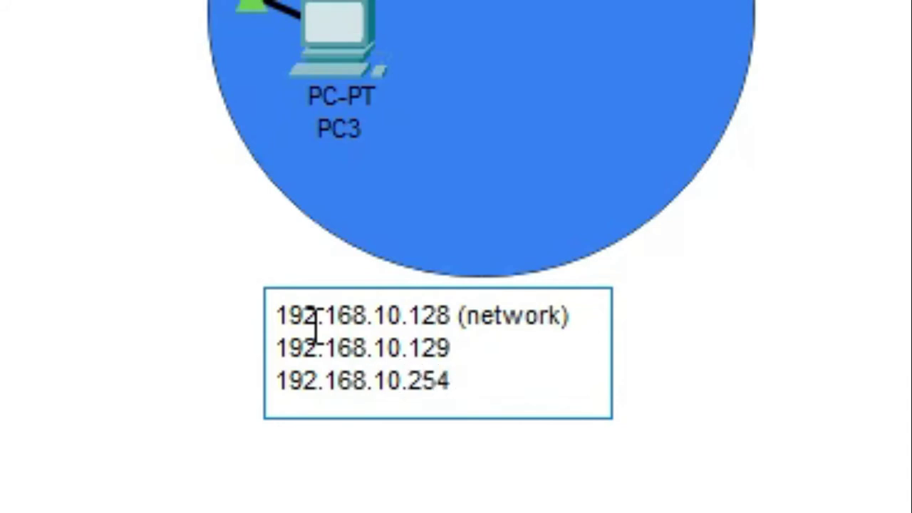
pyautogui.press('Return')
pyautogui.write('192.168.10.2')
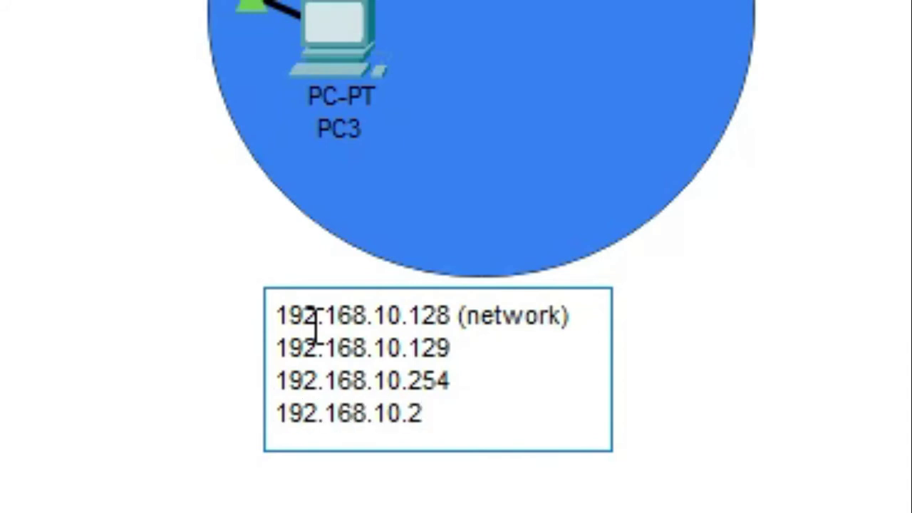
pyautogui.write('55')
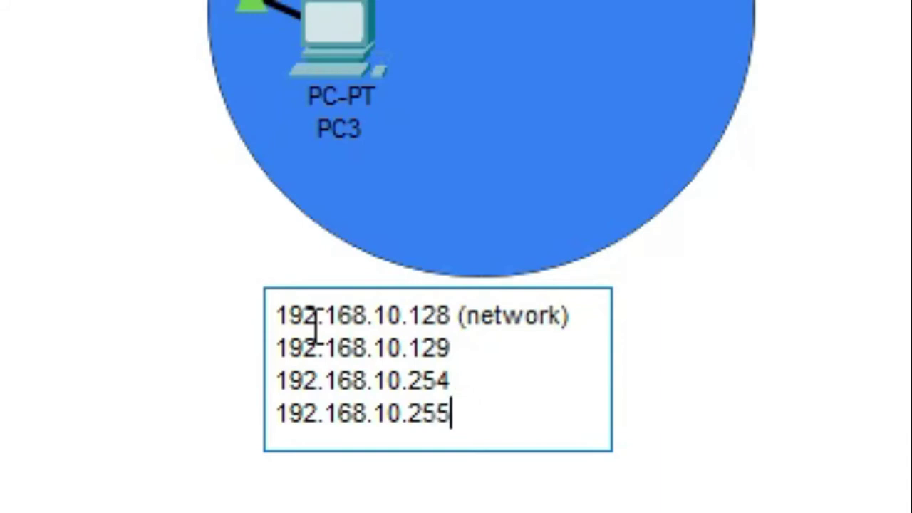
pyautogui.write(' (broadcast')
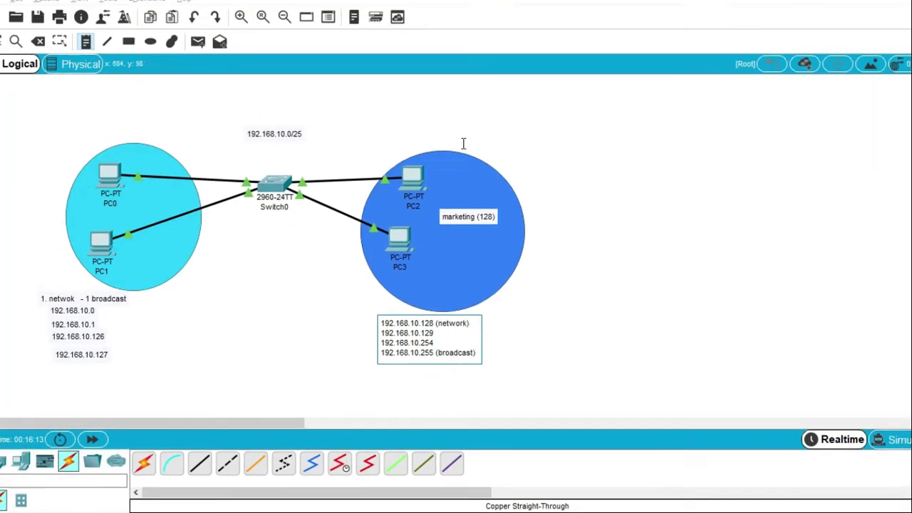
pyautogui.click(528, 19)
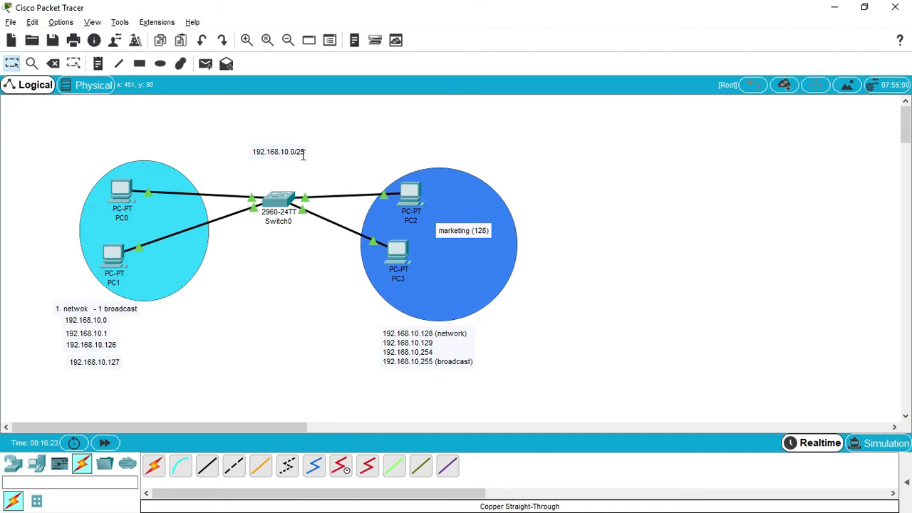
# Step: Switch to the browser to check the subnet mask table for the /25 prefix, and return to Packet Tracer
pyautogui.hotkey('alt', 'Tab')
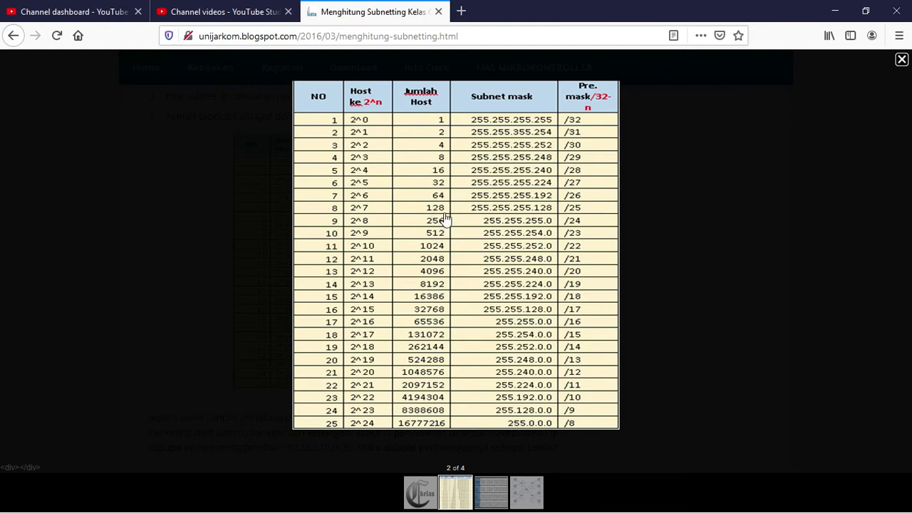
pyautogui.hotkey('alt', 'Tab')
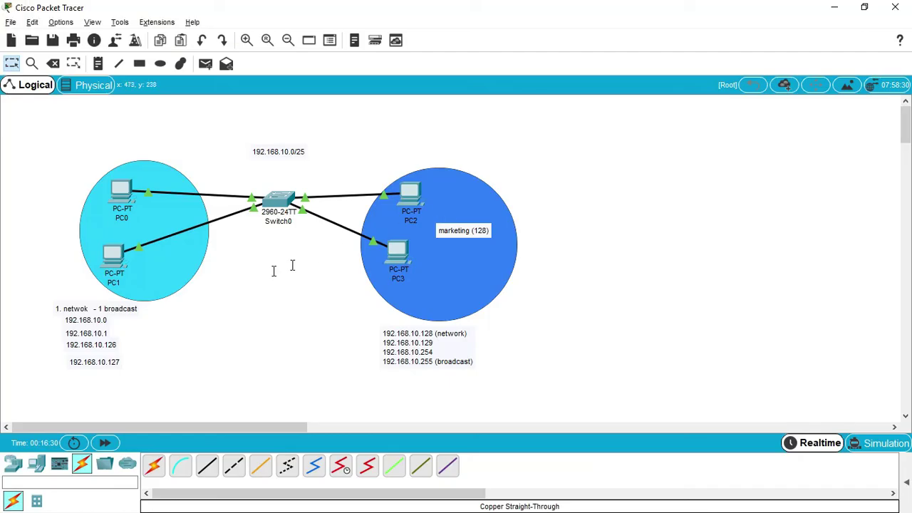
# Step: Nudge the 192.168.10.1 note slightly upward and append "(network)" to the 192.168.10.0 note
pyautogui.doubleClick(66, 333)
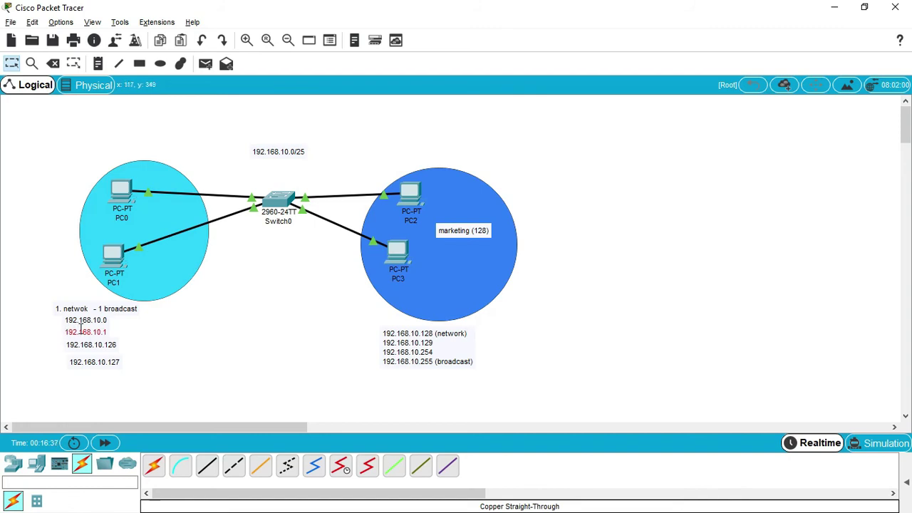
pyautogui.click(126, 323)
pyautogui.click(428, 354)
pyautogui.click(314, 381)
pyautogui.doubleClick(88, 318)
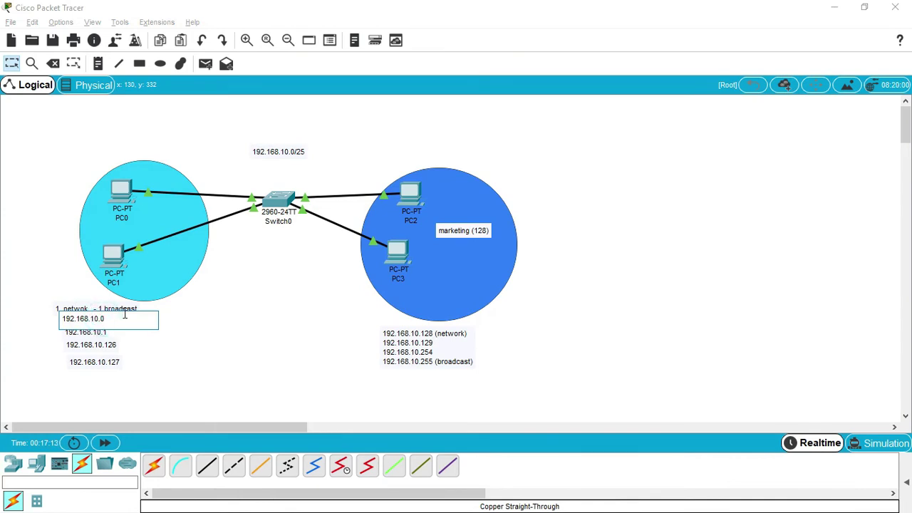
pyautogui.write('(network)')
# Step: Append "(network)" to the 192.168.10.127 note below the cyan ellipse
pyautogui.click(123, 357)
pyautogui.doubleClick(120, 360)
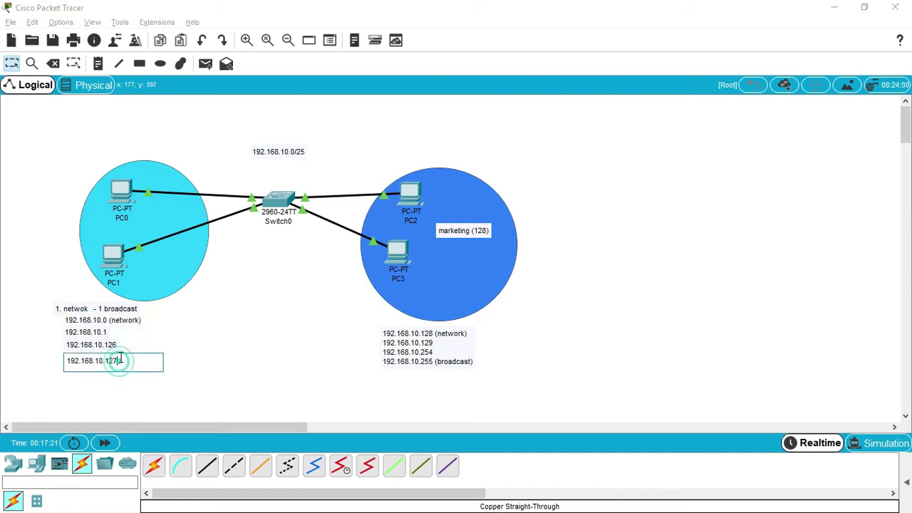
pyautogui.write('(network')
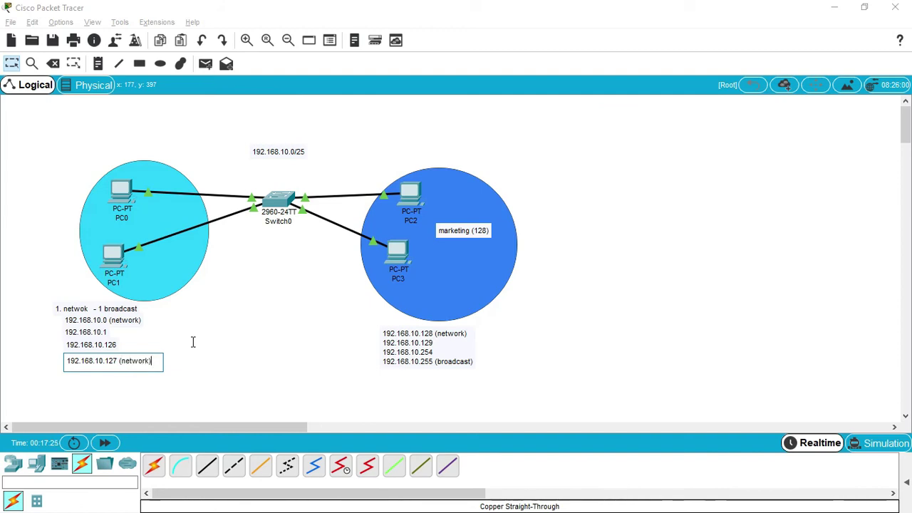
pyautogui.click(253, 303)
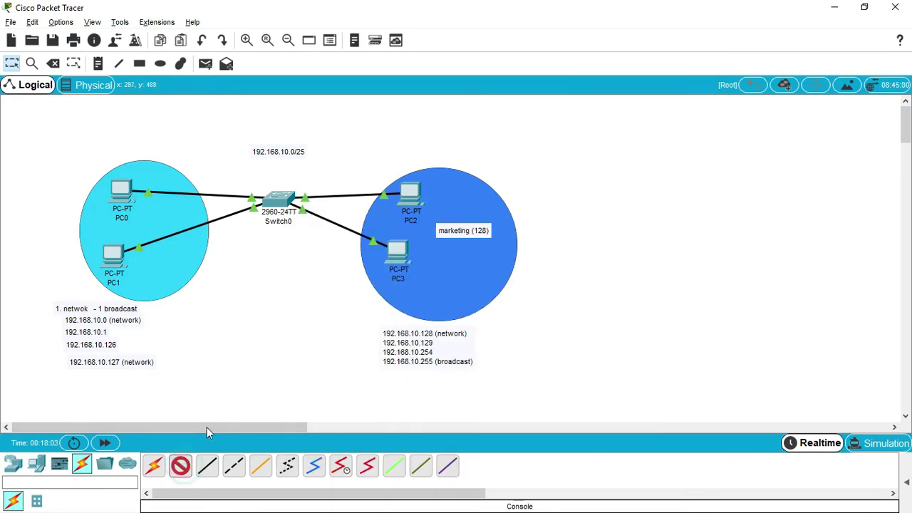
# Step: Connect PC0's RS 232 port to Switch0's Console port with a console cable
pyautogui.click(119, 191)
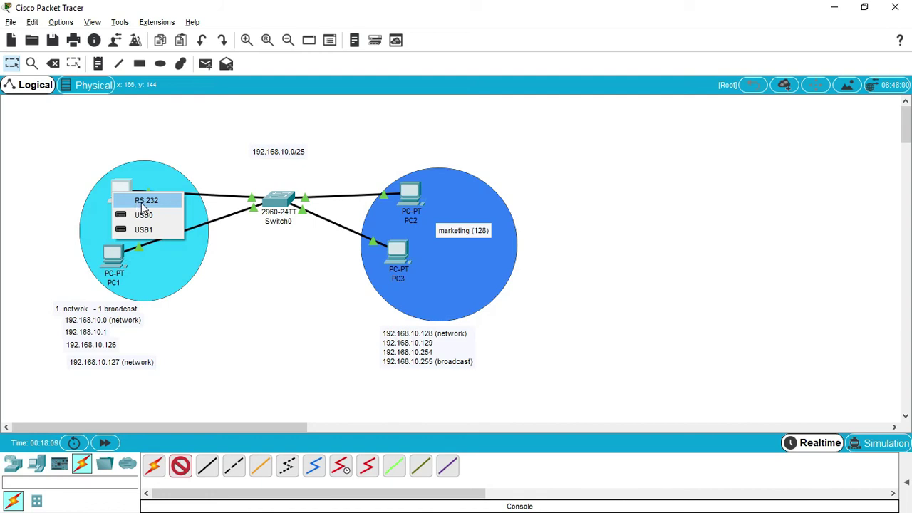
pyautogui.click(144, 203)
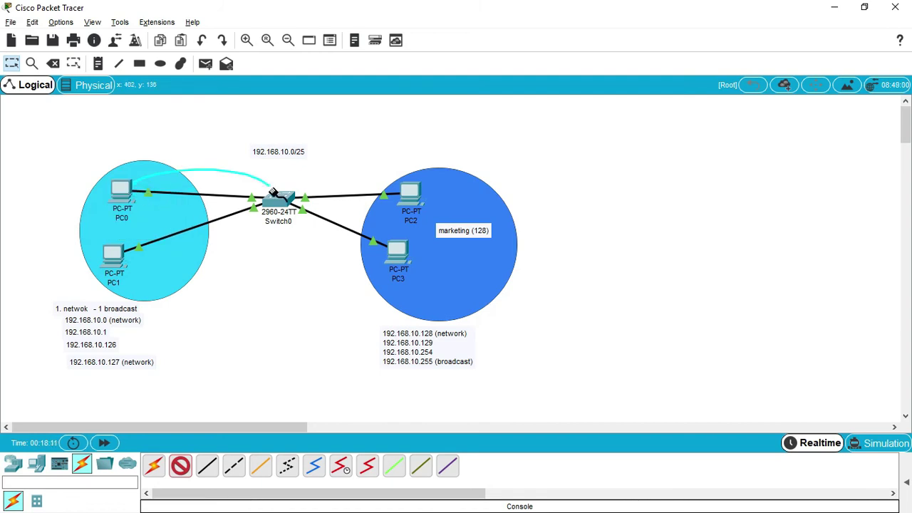
pyautogui.click(276, 194)
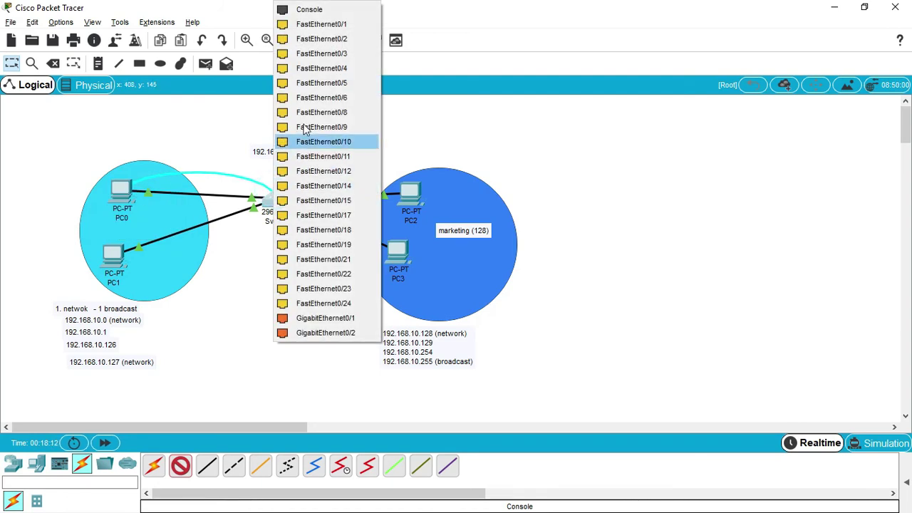
pyautogui.click(318, 12)
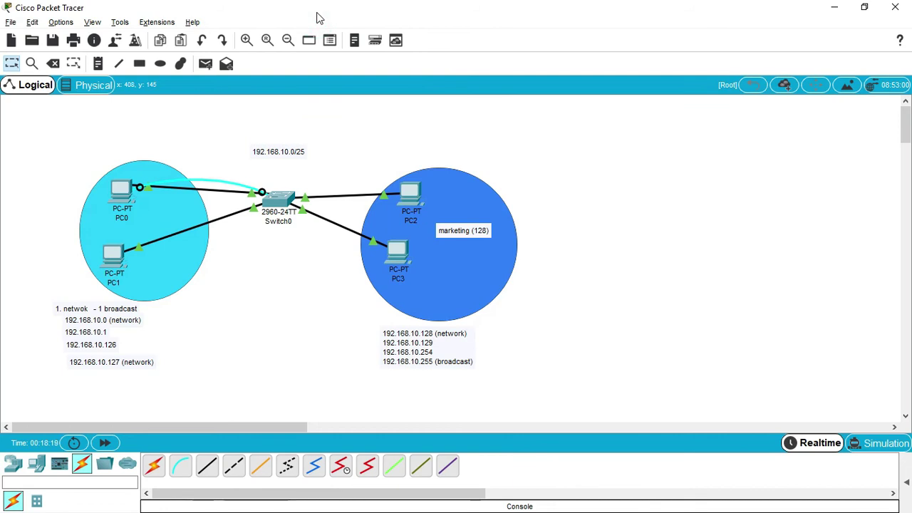
# Step: Open a terminal session on PC0 with 9600 bits per second, 8 data bits, no parity and 1 stop bit, and move its window off the switch
pyautogui.click(125, 205)
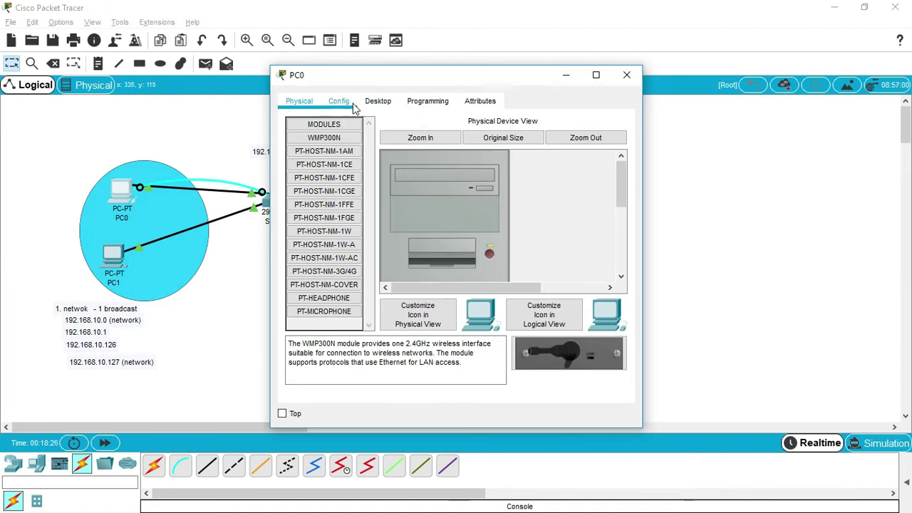
pyautogui.click(389, 101)
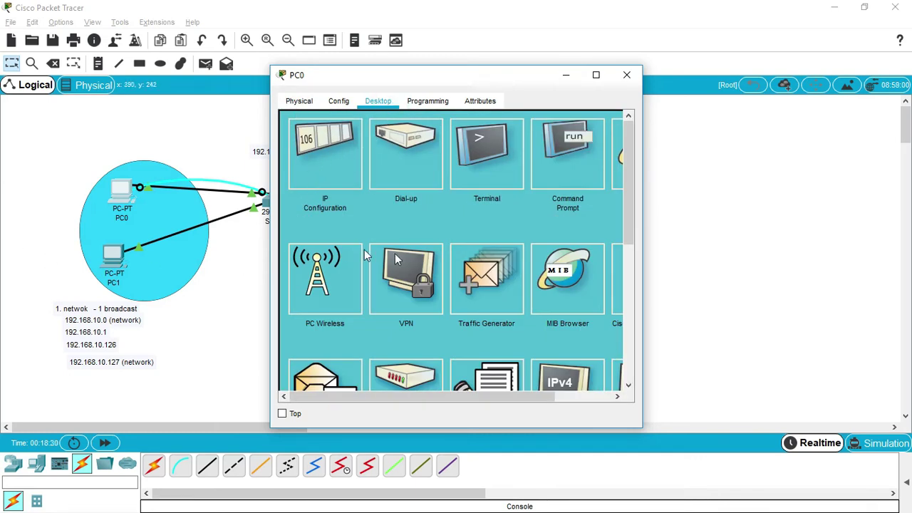
pyautogui.click(485, 175)
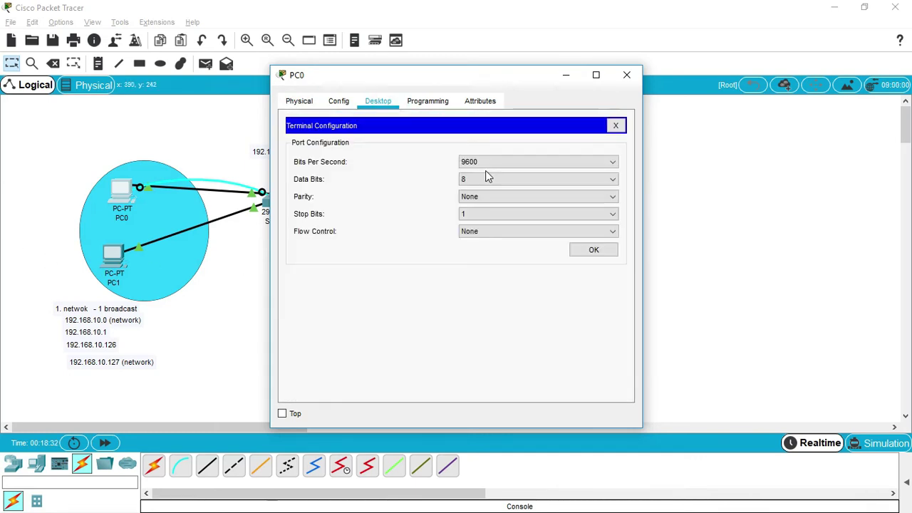
pyautogui.click(586, 252)
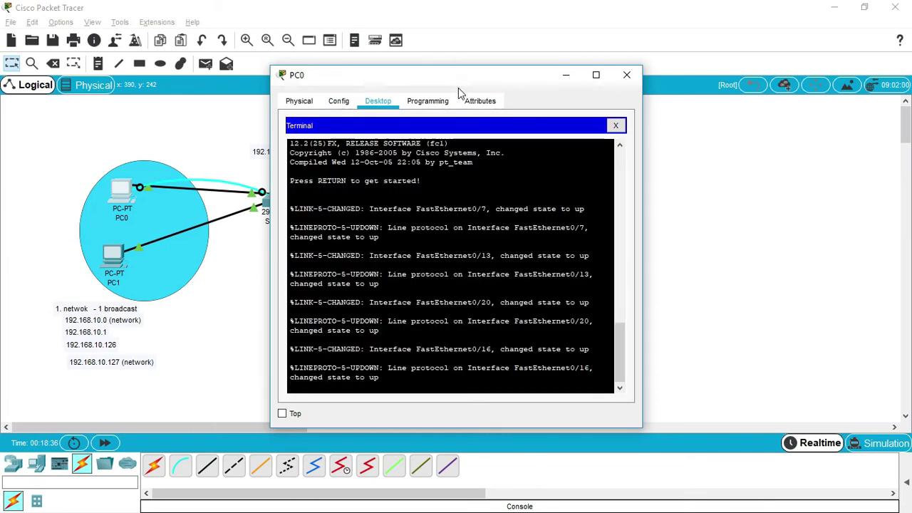
pyautogui.moveTo(458, 83); pyautogui.dragTo(627, 31)
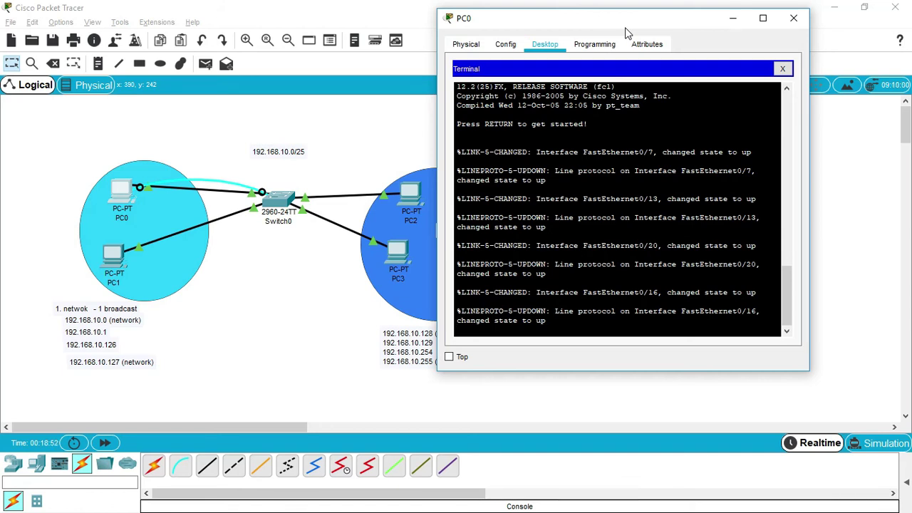
# Step: View Switch0's own command line interface and close its window
pyautogui.click(284, 210)
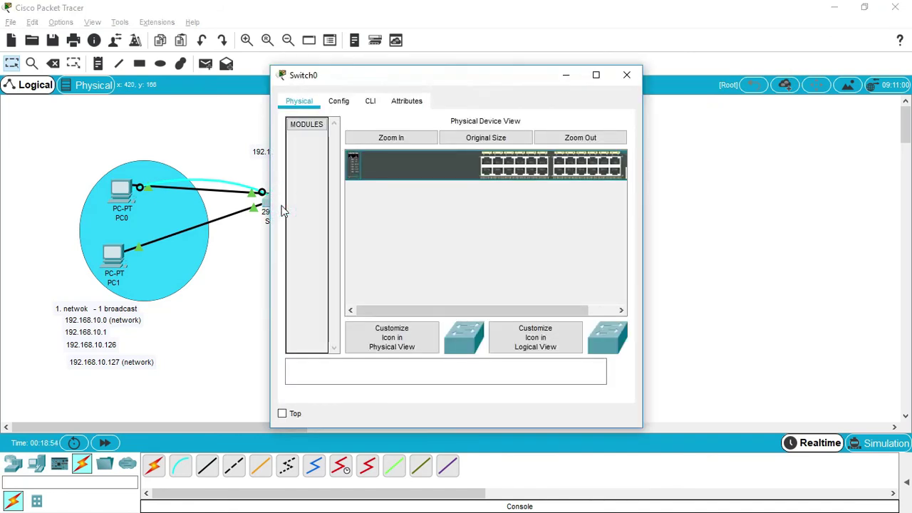
pyautogui.click(370, 102)
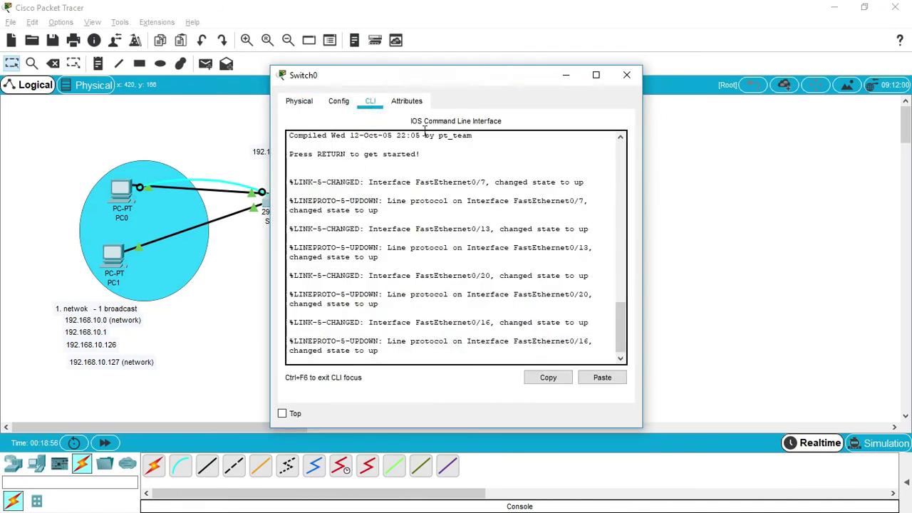
pyautogui.click(626, 75)
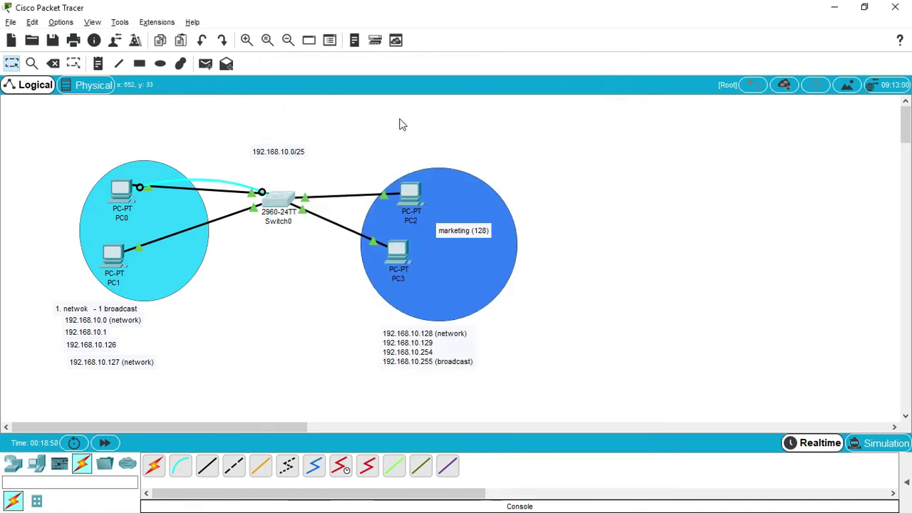
# Step: In PC0's terminal, start the switch console session, enter privileged mode with enable, and enter global configuration mode with configure terminal
pyautogui.click(121, 190)
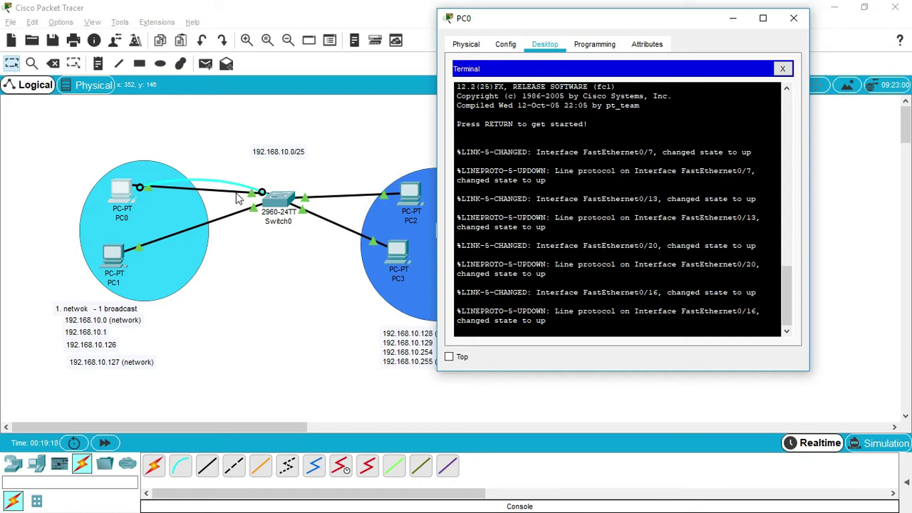
pyautogui.press('Return')
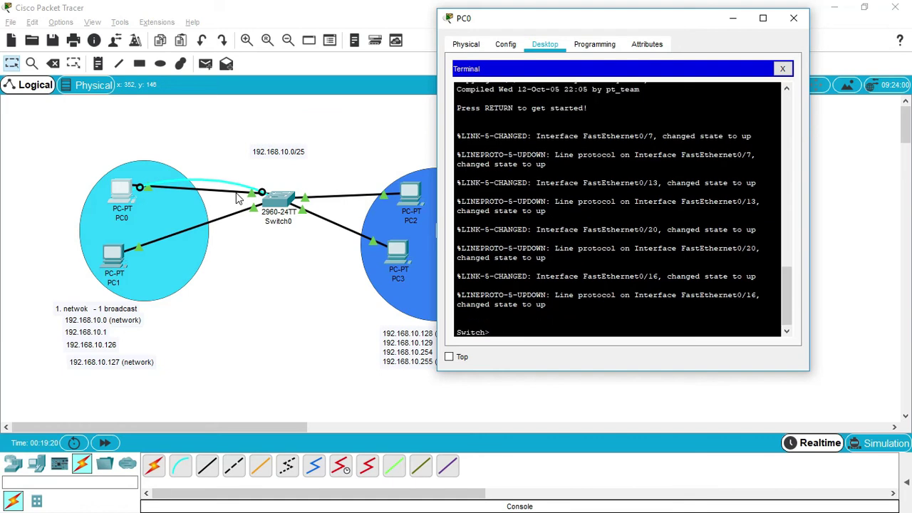
pyautogui.press('Return')
pyautogui.press('Return')
pyautogui.press('Return')
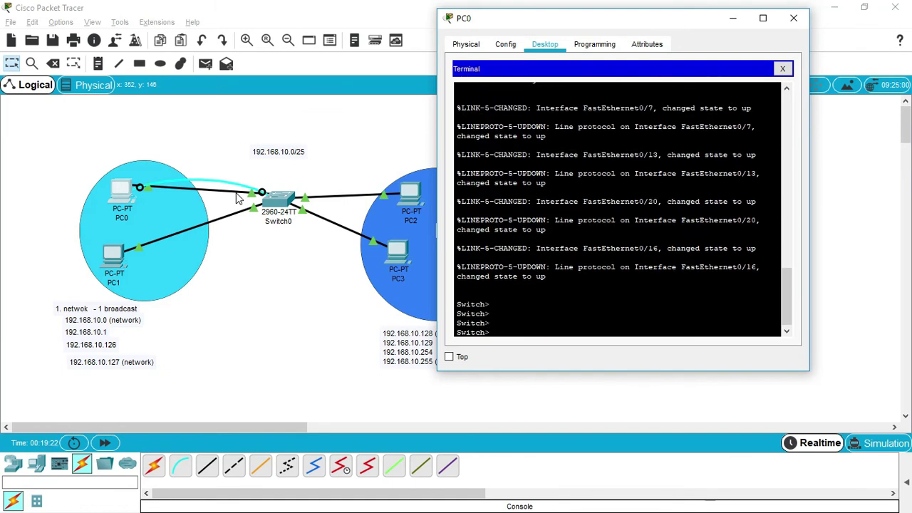
pyautogui.write('enb')
pyautogui.press('BackSpace')
pyautogui.write('able')
pyautogui.press('Return')
pyautogui.write('configure terminal')
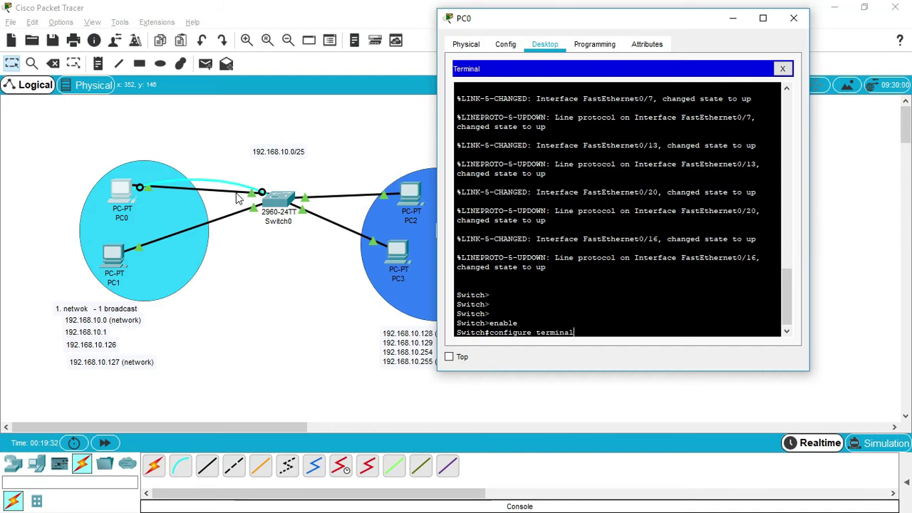
pyautogui.press('Return')
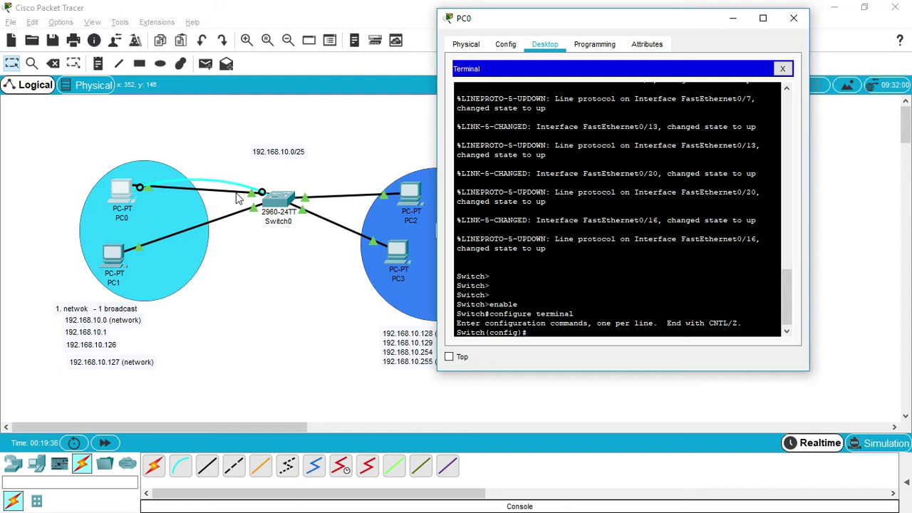
# Step: Add a "staff (128)" note inside the cyan ellipse between PC0 and PC1 and nudge it slightly upward
pyautogui.click(135, 146)
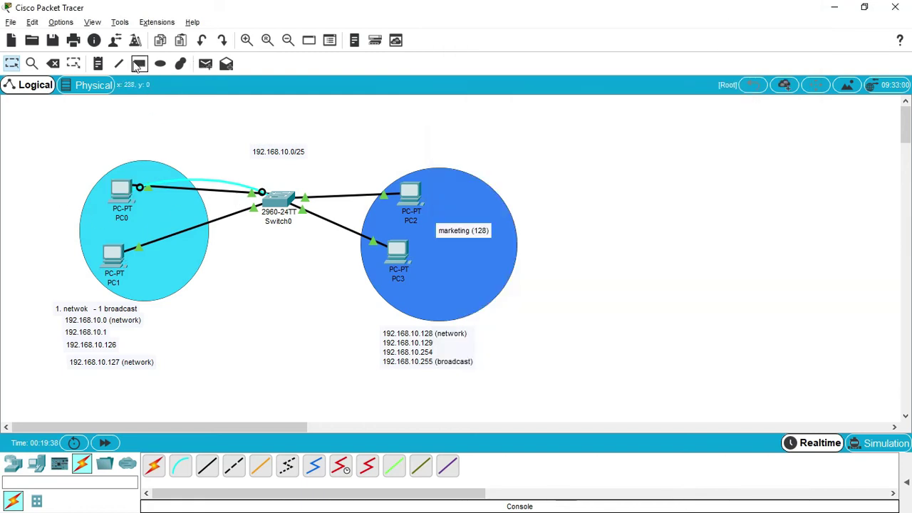
pyautogui.click(98, 64)
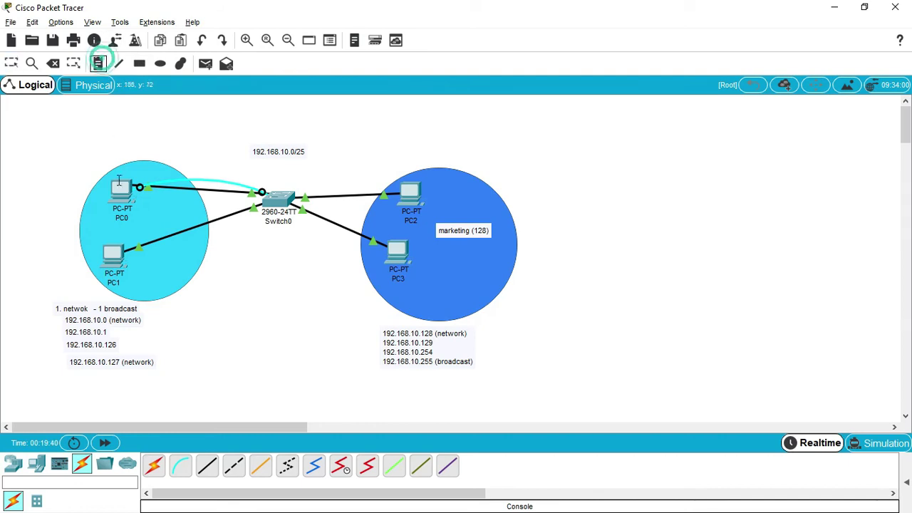
pyautogui.click(144, 220)
pyautogui.write('st')
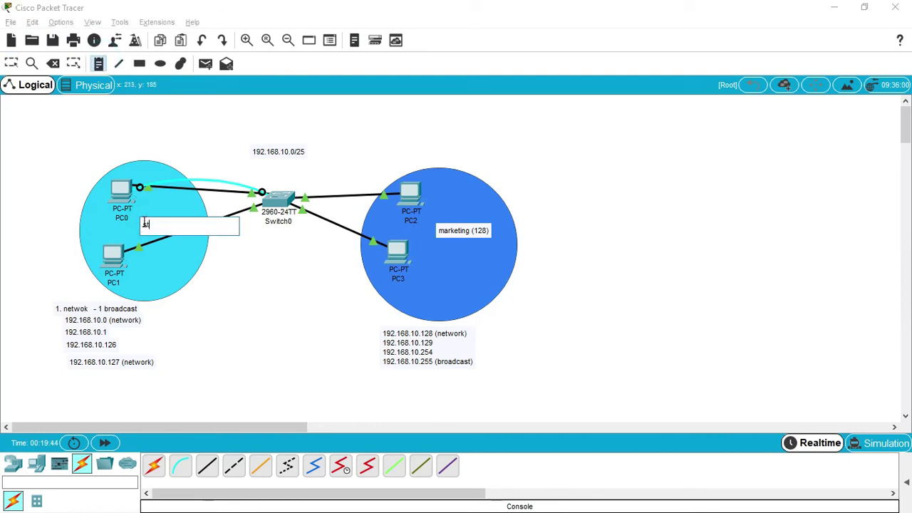
pyautogui.write('aff (128')
pyautogui.click(206, 133)
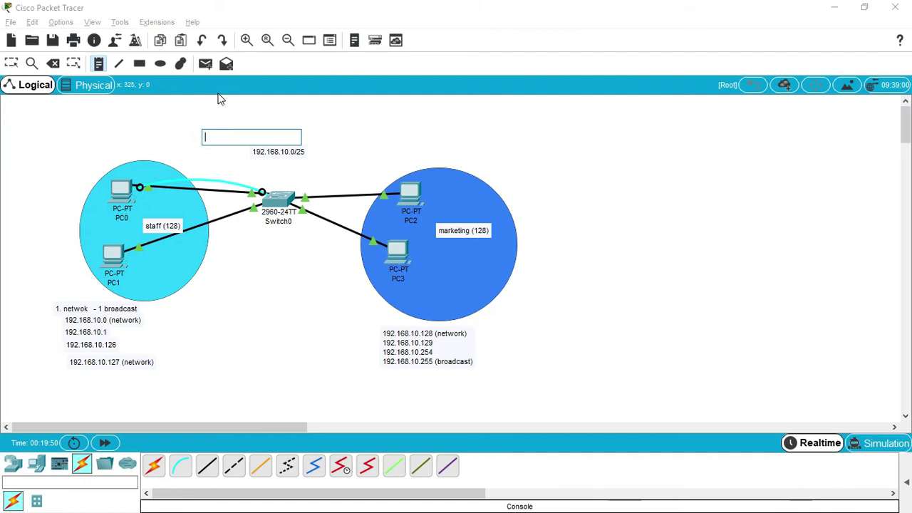
pyautogui.press('Escape')
pyautogui.moveTo(154, 230); pyautogui.dragTo(155, 220)
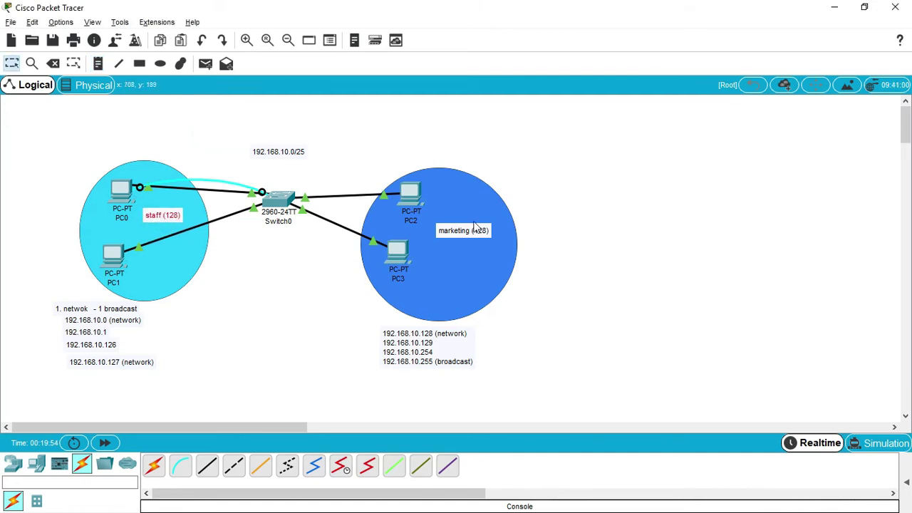
# Step: Check the session in Switch0's command line interface, close it, and return to PC0's terminal
pyautogui.click(285, 199)
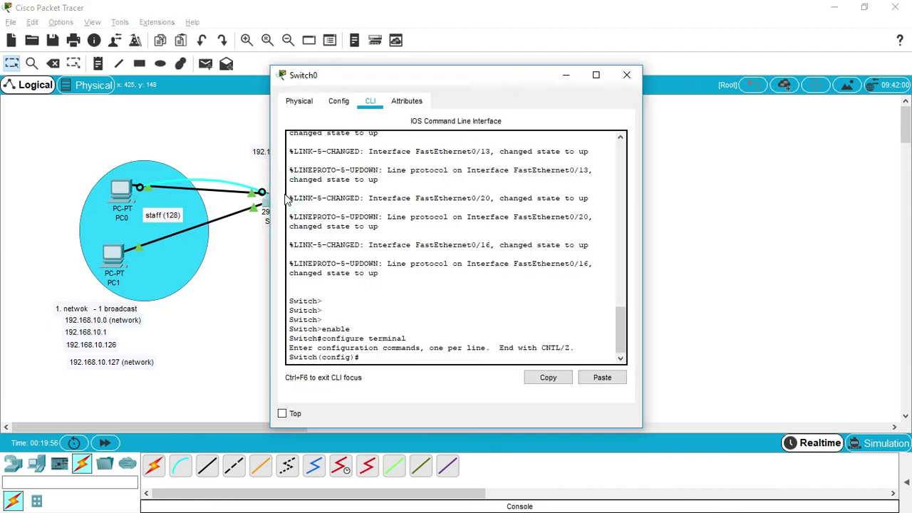
pyautogui.click(626, 75)
pyautogui.hotkey('alt', 'Tab')
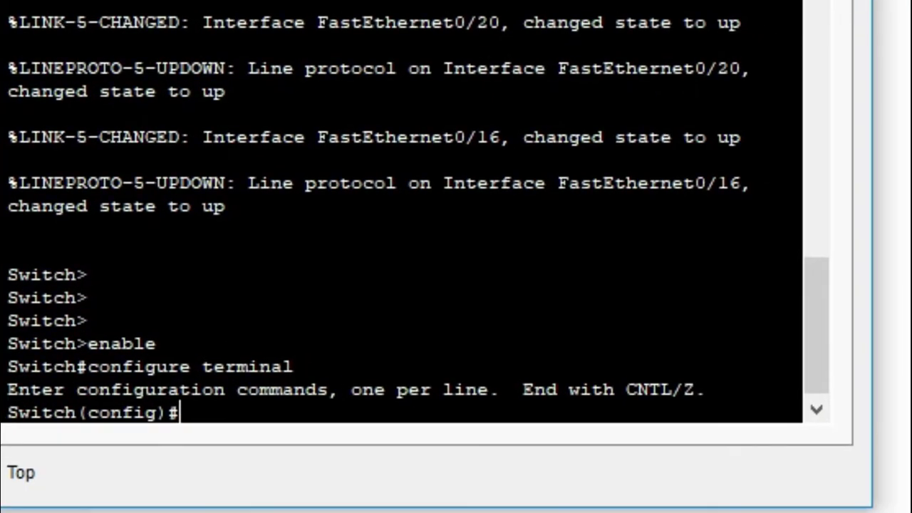
# Step: Query the command help for the allowed VLAN IDs with vlan ?
pyautogui.write('vln')
pyautogui.press('BackSpace')
pyautogui.write('an')
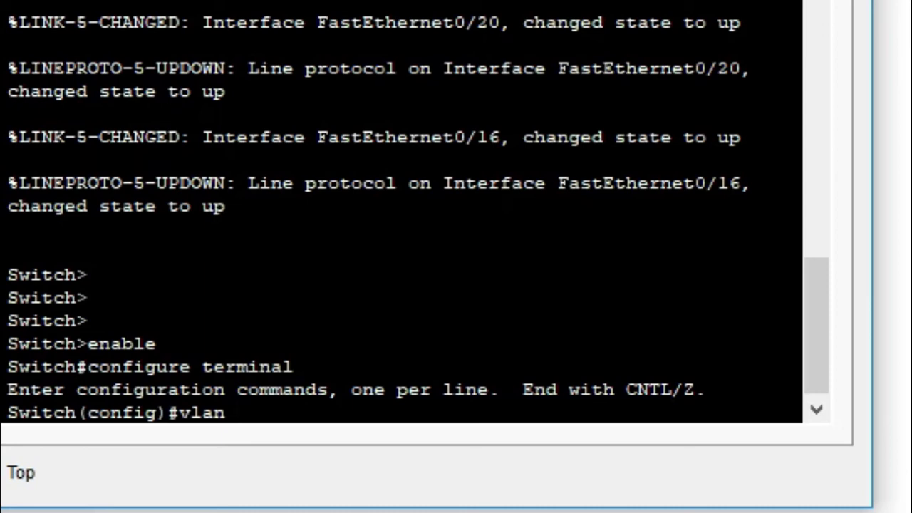
pyautogui.write('?')
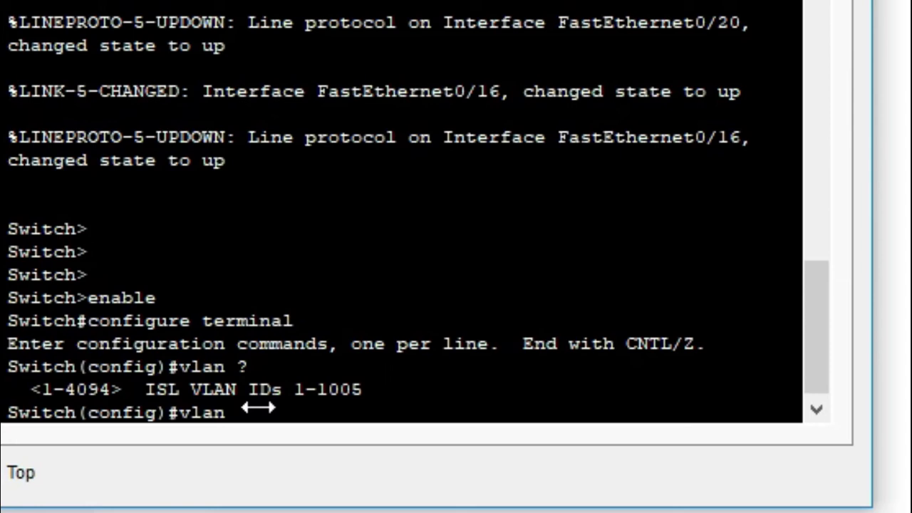
# Step: Create VLAN 10, name it staff, and exit to global configuration mode
pyautogui.write('10')
pyautogui.press('Return')
pyautogui.write('name')
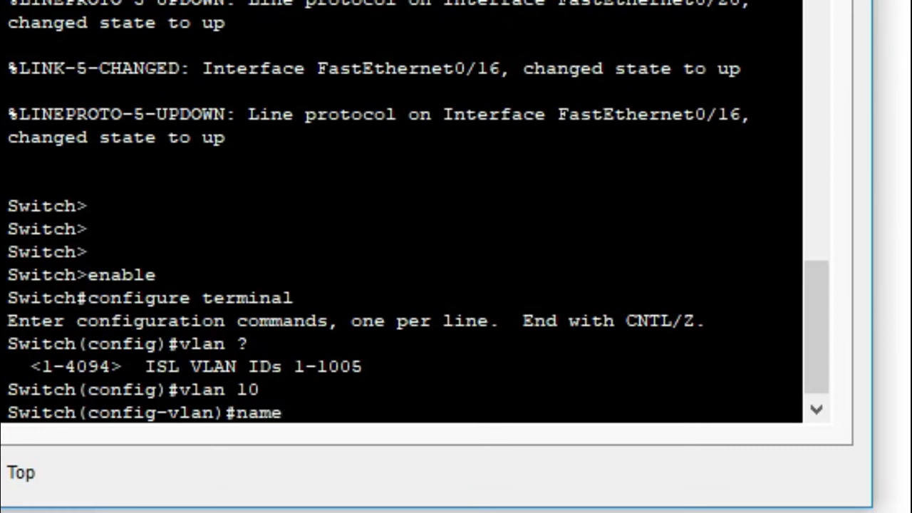
pyautogui.write(' staff')
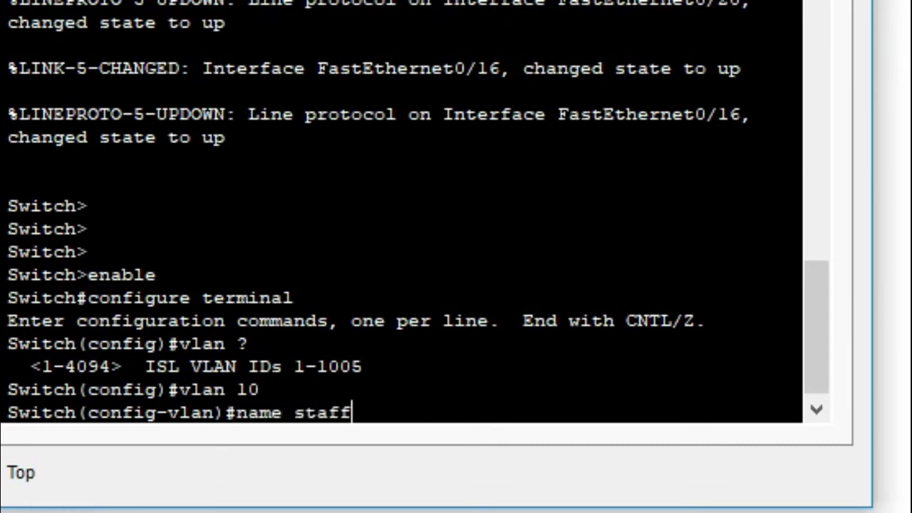
pyautogui.press('Return')
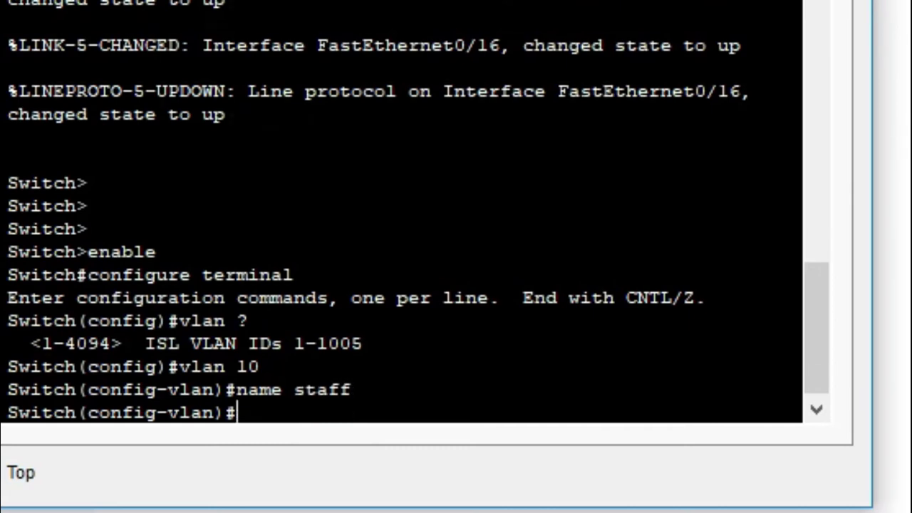
pyautogui.write('vlan')
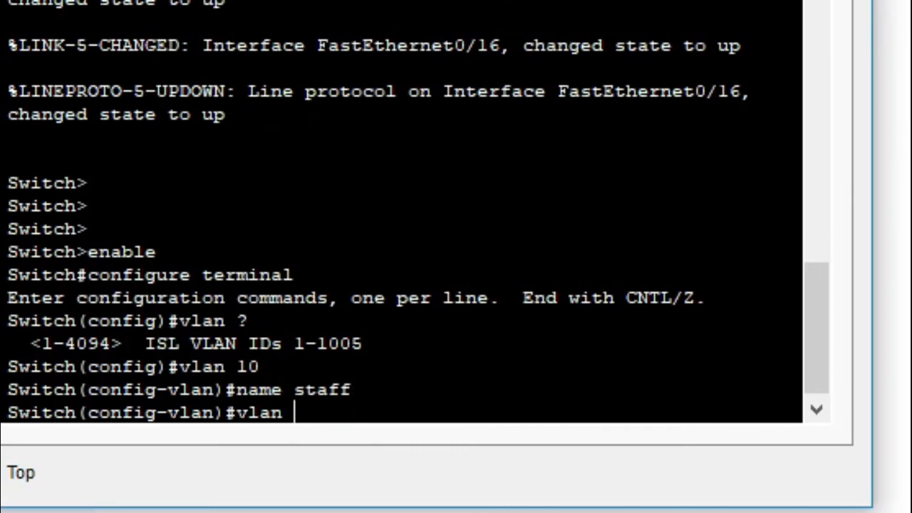
pyautogui.press('BackSpace')
pyautogui.press('BackSpace')
pyautogui.press('BackSpace')
pyautogui.press('BackSpace')
pyautogui.press('BackSpace')
pyautogui.write('exit')
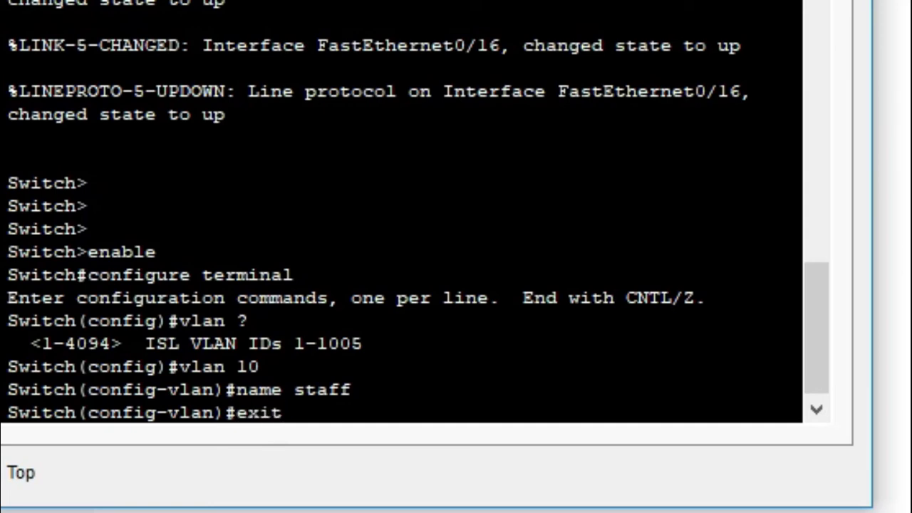
pyautogui.press('Return')
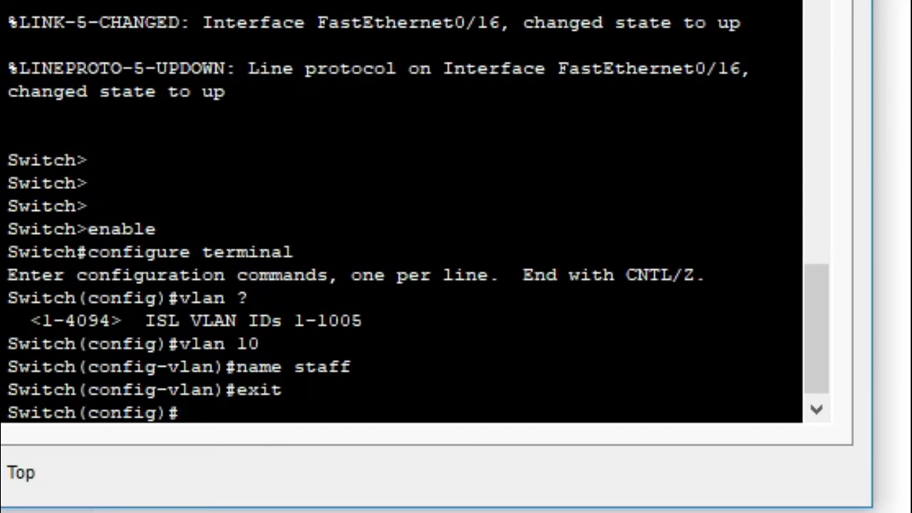
# Step: Create VLAN 20, name it marketing, and exit back to privileged mode
pyautogui.write('vlan 20')
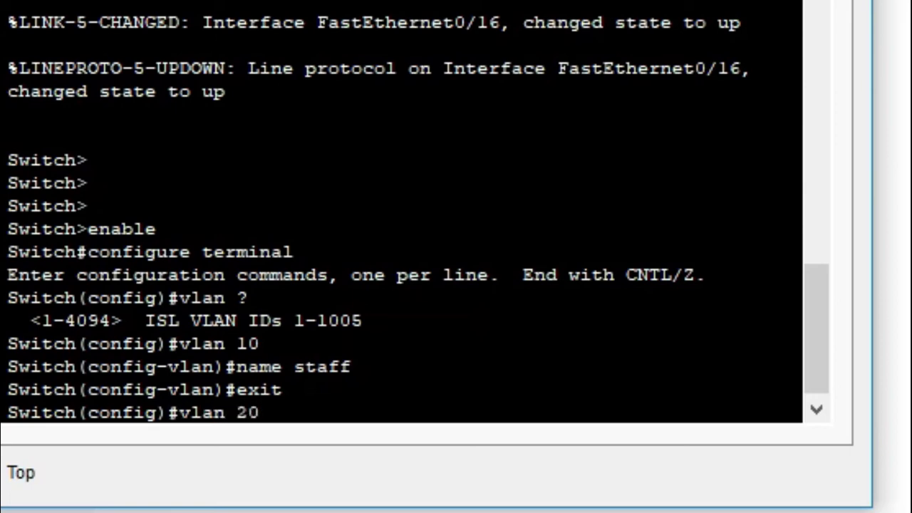
pyautogui.press('Return')
pyautogui.write('name marketing')
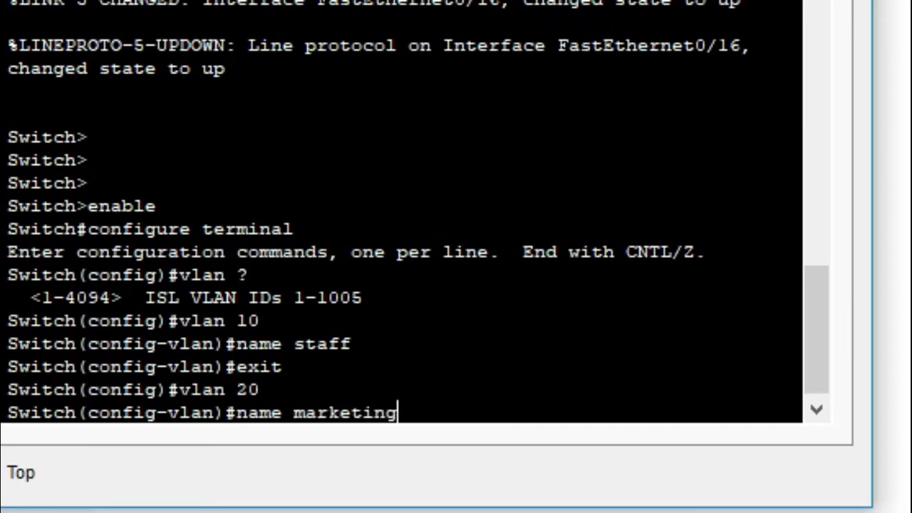
pyautogui.press('Return')
pyautogui.write('exit')
pyautogui.press('Return')
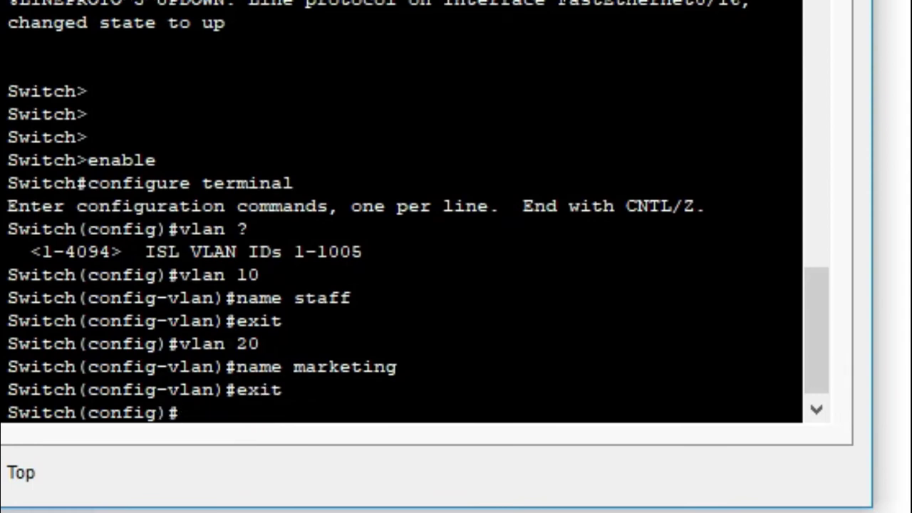
pyautogui.write('exit')
pyautogui.press('Return')
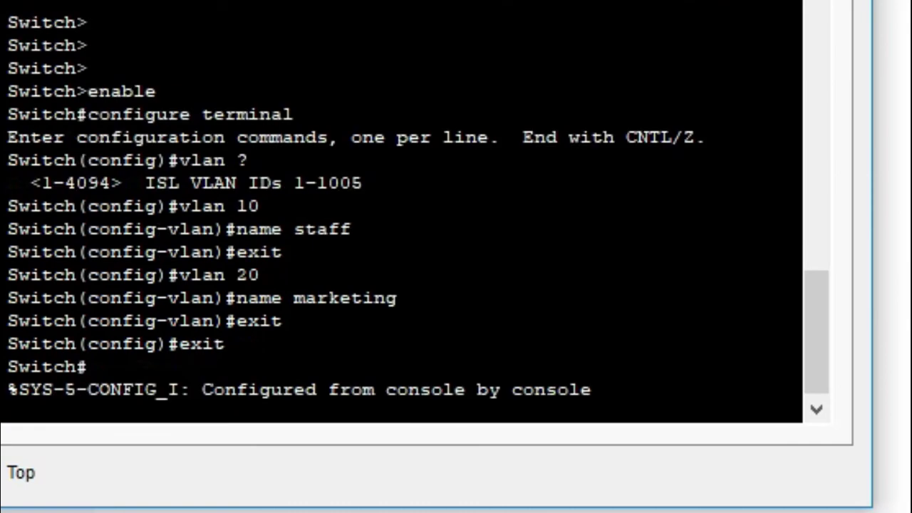
# Step: Display the VLAN summary with show vlan brief and examine the staff and marketing entries and the port list
pyautogui.write('vlan')
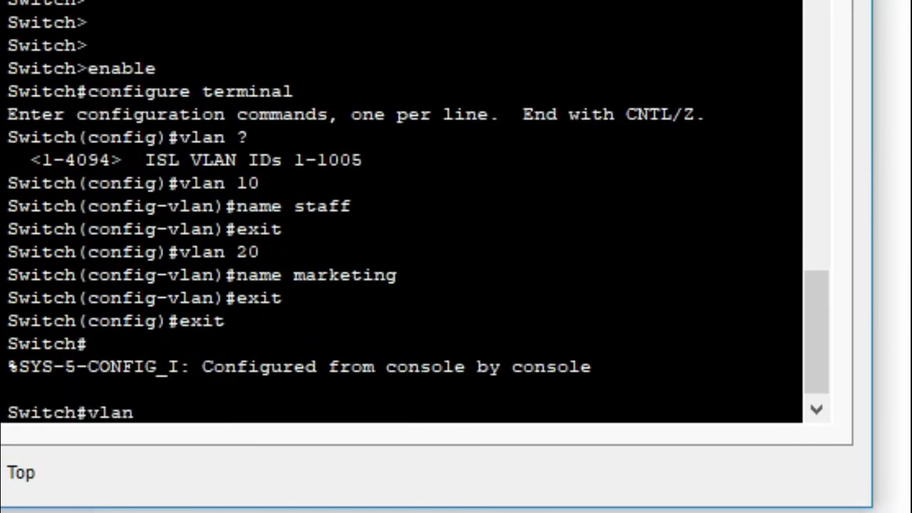
pyautogui.press('BackSpace')
pyautogui.press('BackSpace')
pyautogui.press('BackSpace')
pyautogui.press('BackSpace')
pyautogui.write('svhow')
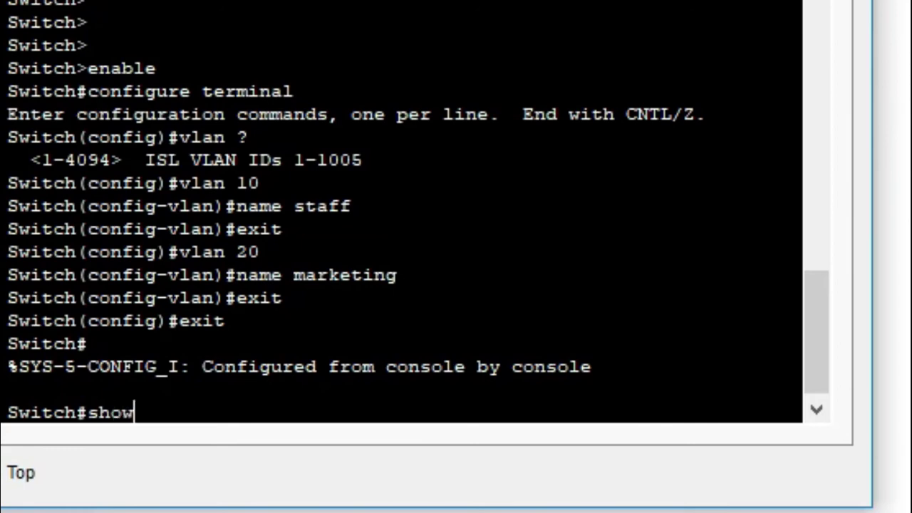
pyautogui.write(' vlan brief')
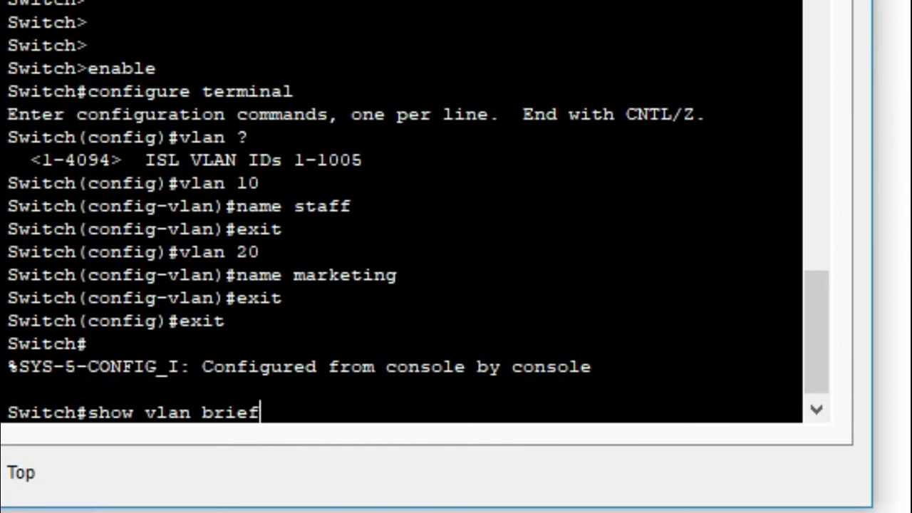
pyautogui.press('Return')
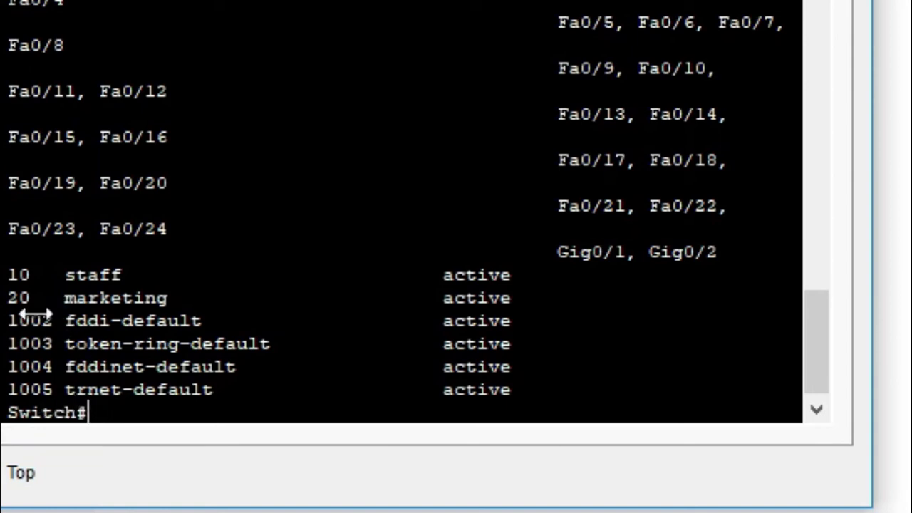
pyautogui.moveTo(16, 295); pyautogui.dragTo(20, 277)
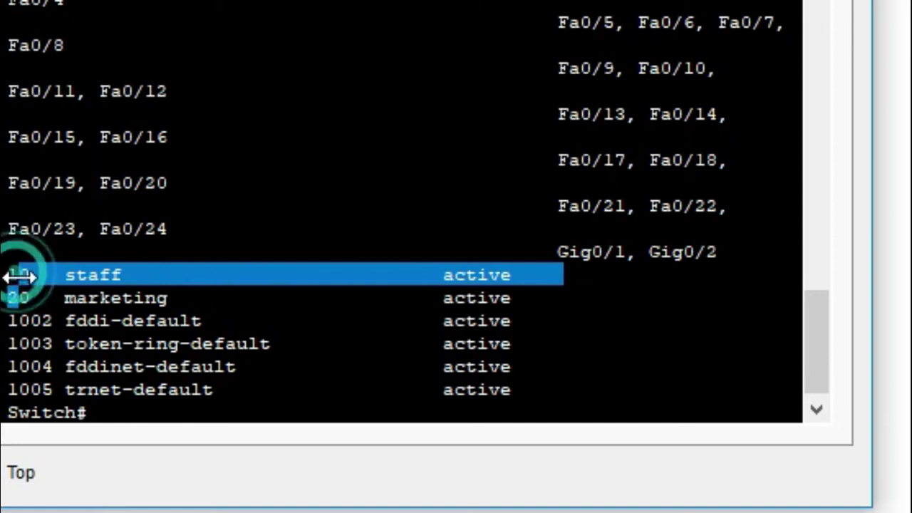
pyautogui.click(29, 298)
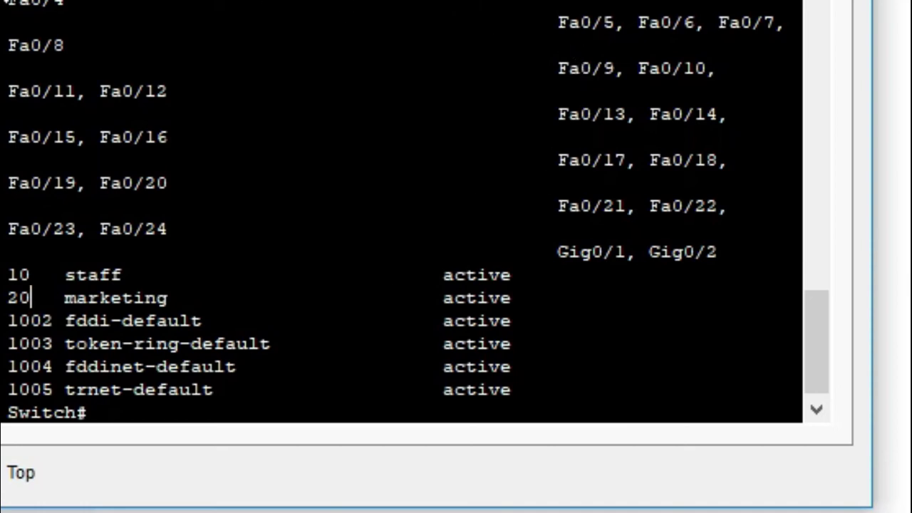
pyautogui.doubleClick(29, 4)
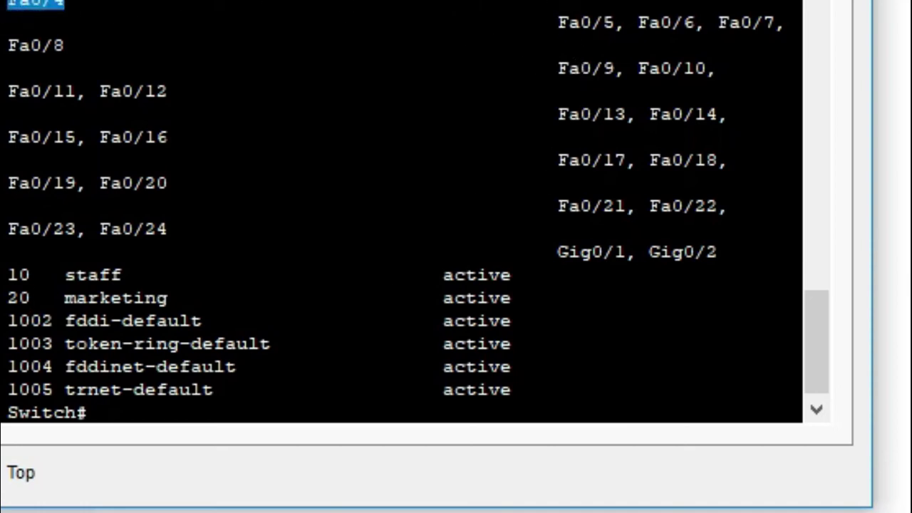
pyautogui.hotkey('ctrl', 'c')
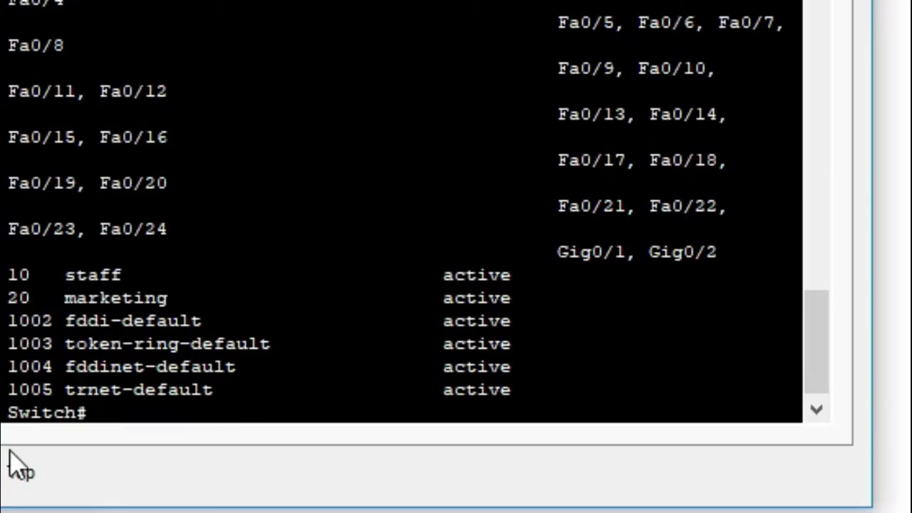
# Step: Enter global configuration mode and open interface fa 0/7 for configuration
pyautogui.write('conf ter')
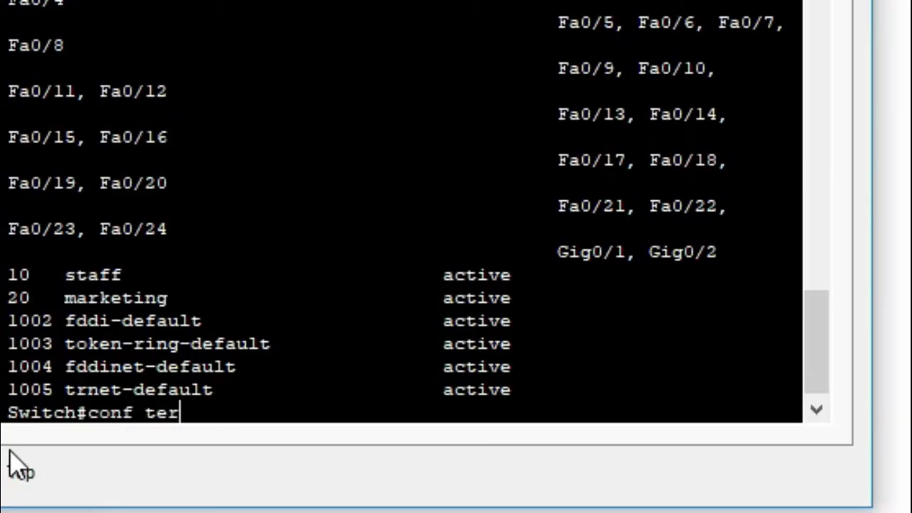
pyautogui.press('Return')
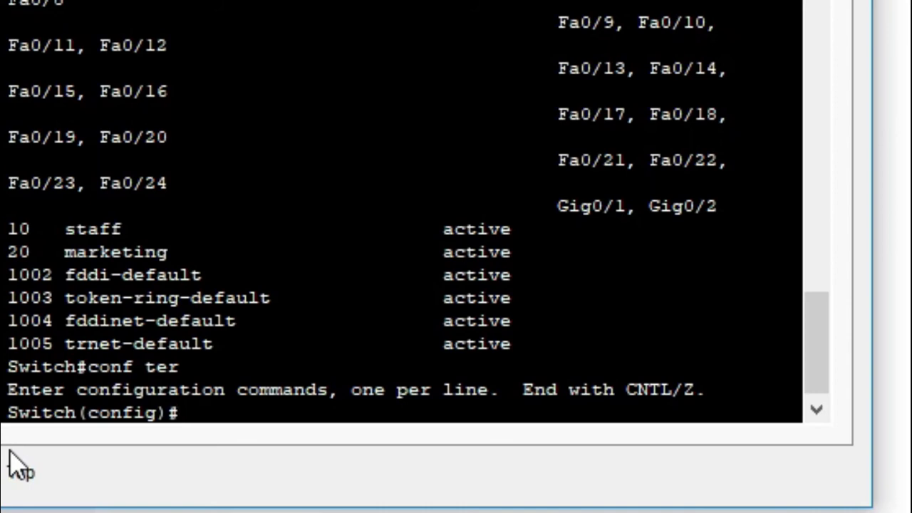
pyautogui.write('int')
pyautogui.press('Tab')
pyautogui.write('fa 0/7')
pyautogui.press('Return')
# Step: Query the available options of the switchport command with switchport ?
pyautogui.write('switc')
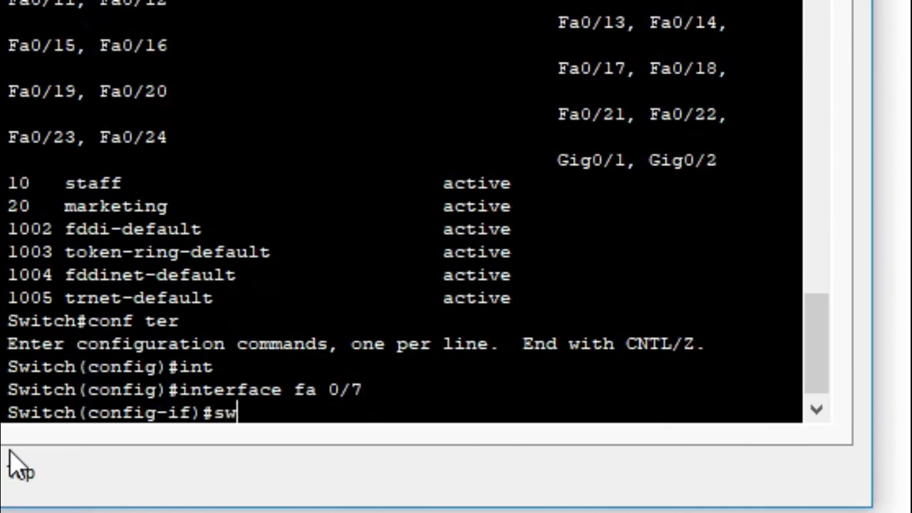
pyautogui.write('hpo')
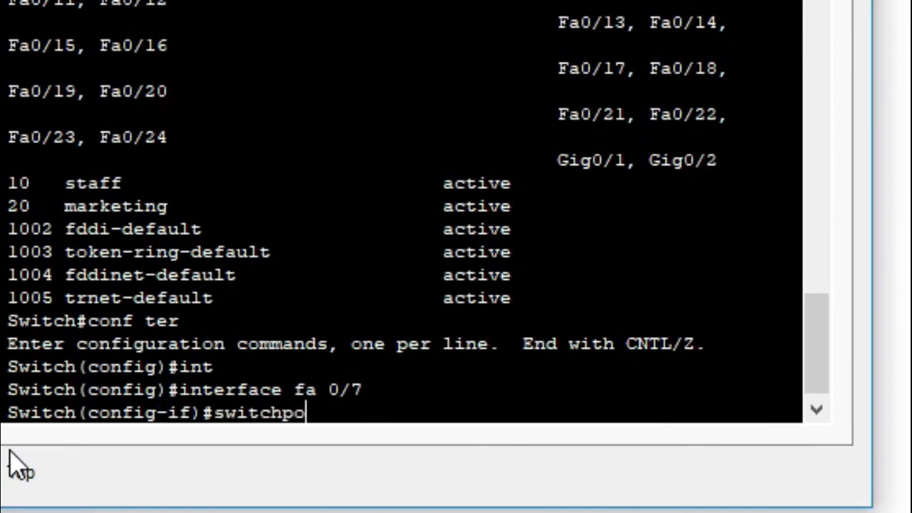
pyautogui.write('rt vlan')
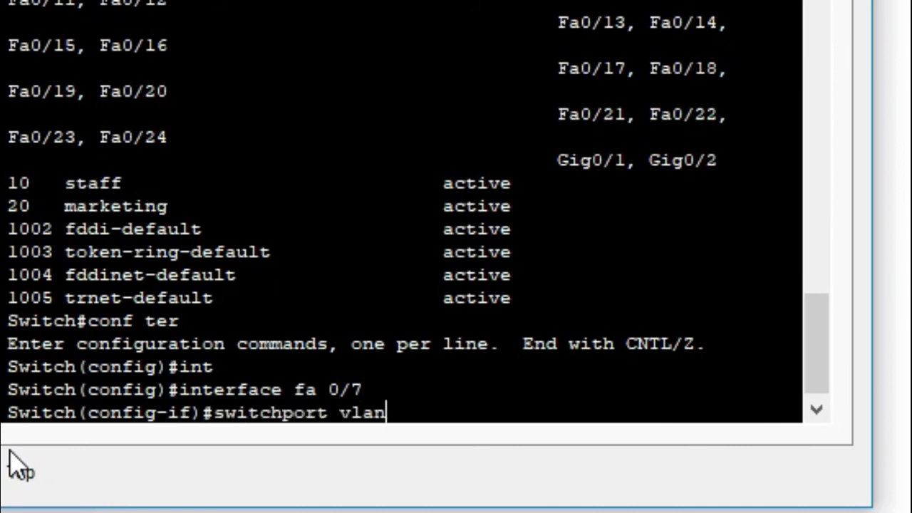
pyautogui.write(' acess')
pyautogui.press('BackSpace')
pyautogui.press('BackSpace')
pyautogui.press('BackSpace')
pyautogui.write('csee')
pyautogui.press('BackSpace')
pyautogui.press('BackSpace')
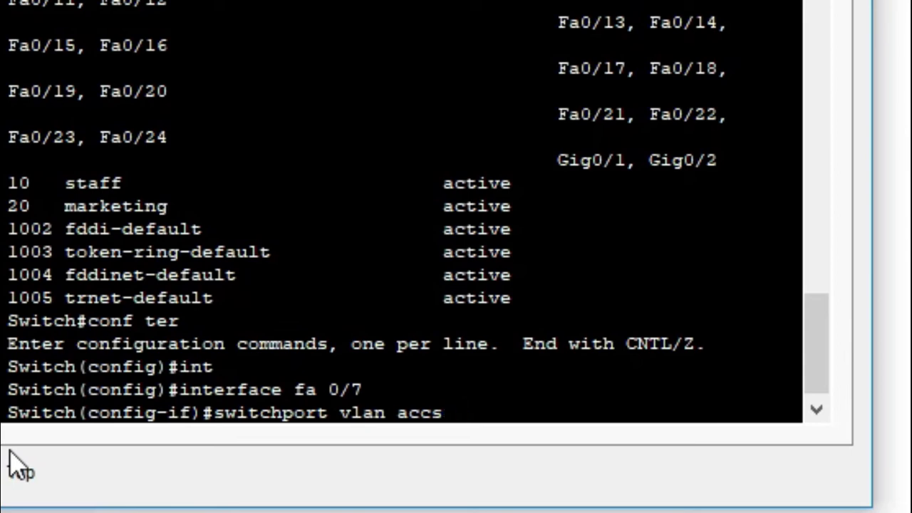
pyautogui.press('BackSpace')
pyautogui.press('Tab')
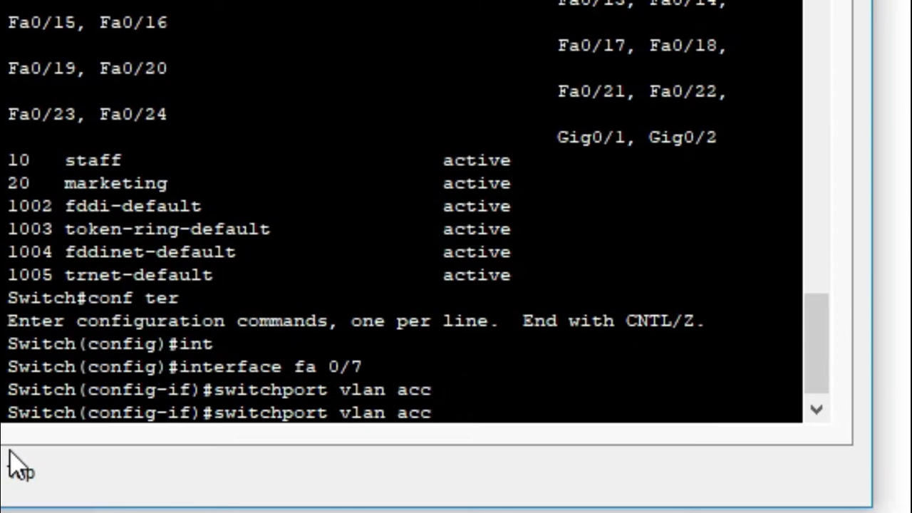
pyautogui.press('BackSpace')
pyautogui.press('BackSpace')
pyautogui.press('BackSpace')
pyautogui.press('BackSpace')
pyautogui.press('BackSpace')
pyautogui.press('BackSpace')
pyautogui.press('BackSpace')
pyautogui.press('BackSpace')
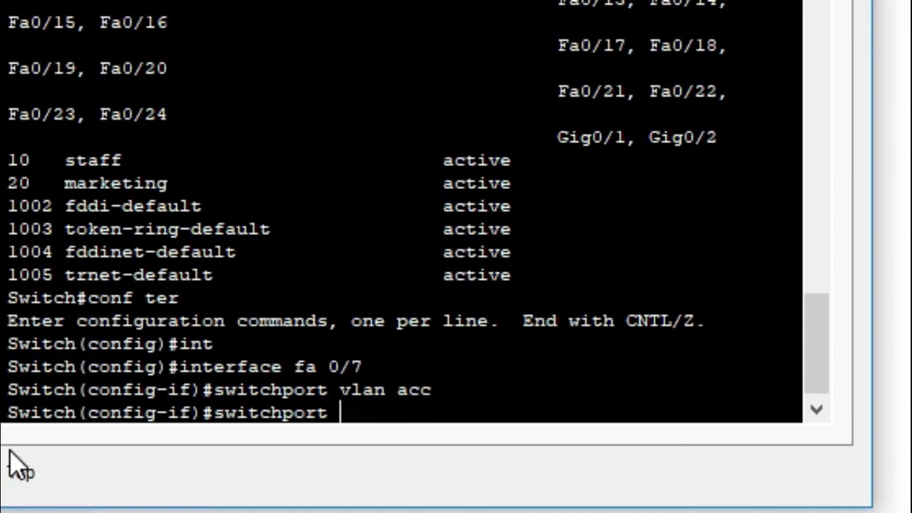
pyautogui.write('?')
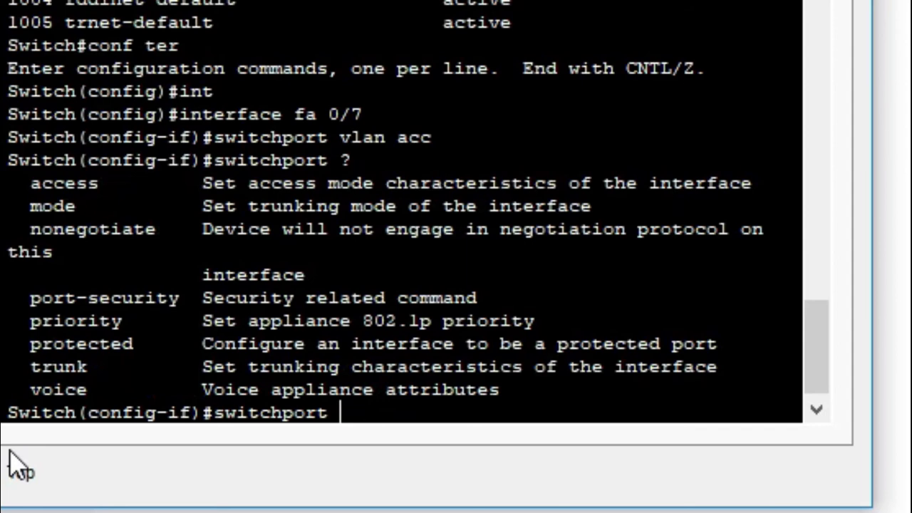
# Step: Set interface fa 0/7 to access mode with switchport mode access
pyautogui.write('mod')
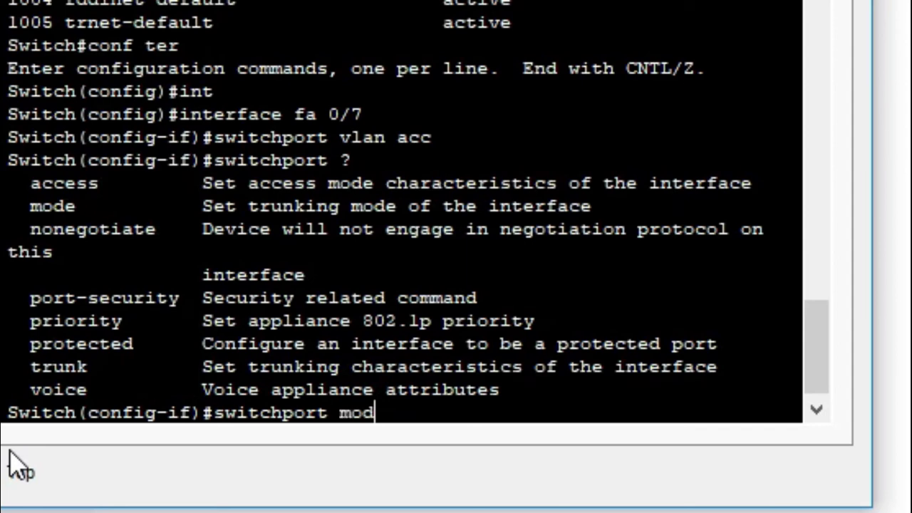
pyautogui.write('e acc')
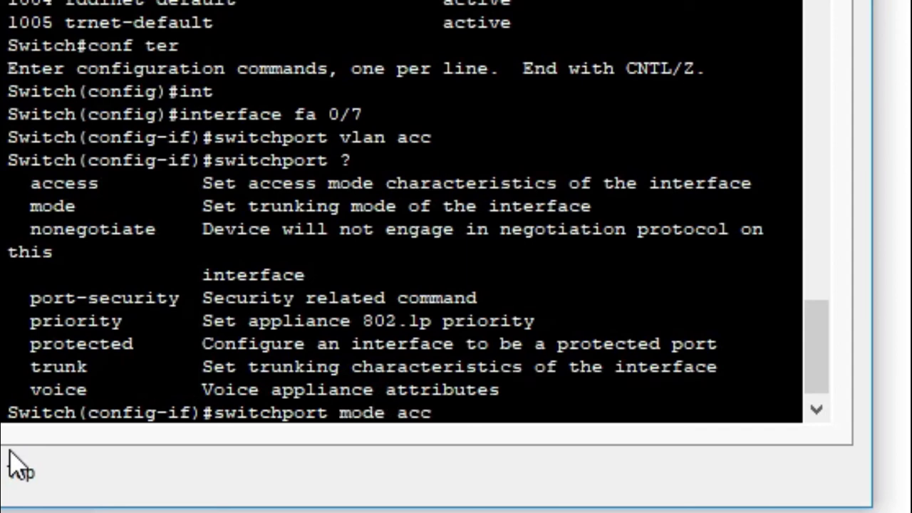
pyautogui.write('ess')
pyautogui.press('Return')
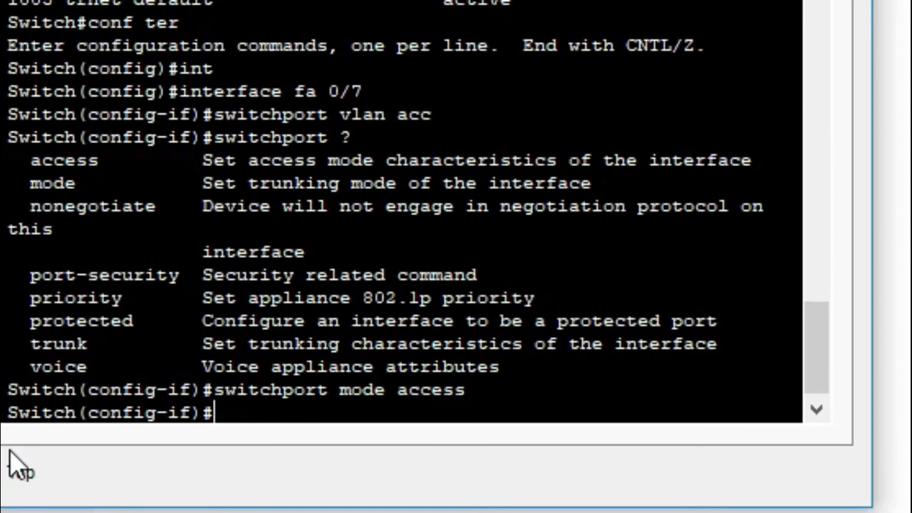
# Step: Assign interface fa 0/7 to VLAN 10 with switchport access vlan 10
pyautogui.press('Up')
pyautogui.press('BackSpace')
pyautogui.press('BackSpace')
pyautogui.press('BackSpace')
pyautogui.press('BackSpace')
pyautogui.press('BackSpace')
pyautogui.press('BackSpace')
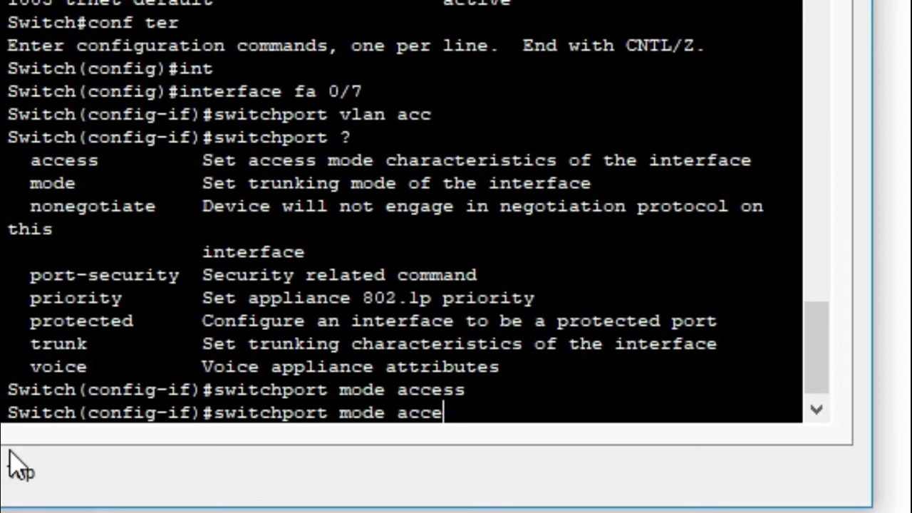
pyautogui.press('BackSpace')
pyautogui.press('BackSpace')
pyautogui.press('BackSpace')
pyautogui.press('BackSpace')
pyautogui.press('BackSpace')
pyautogui.write('a')
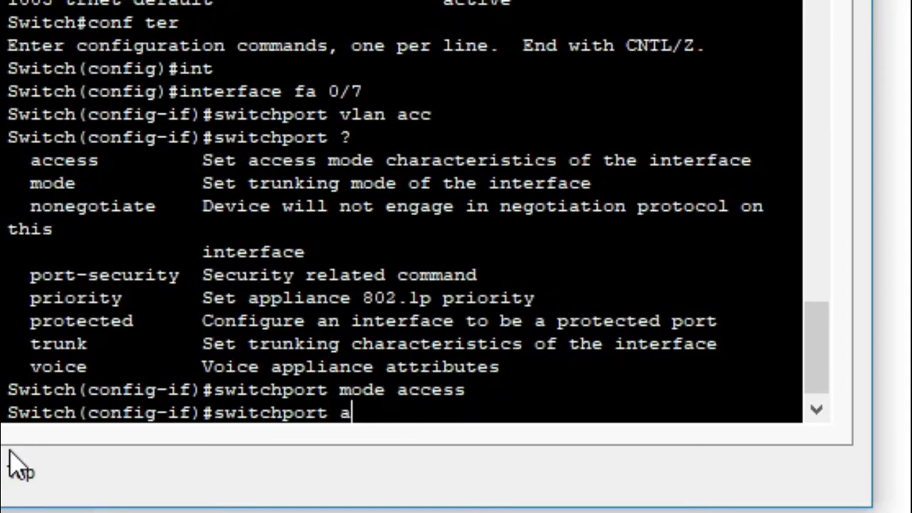
pyautogui.write('ccess vlan')
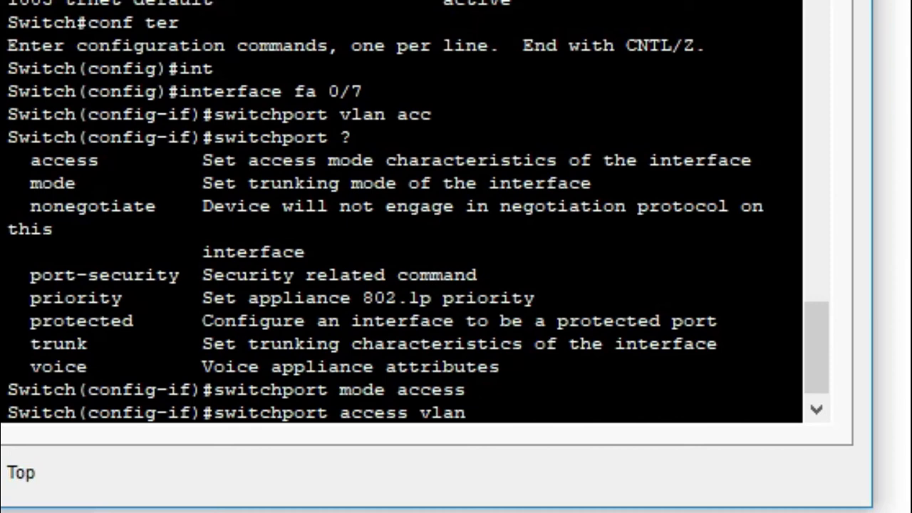
pyautogui.write(' 10')
pyautogui.press('Return')
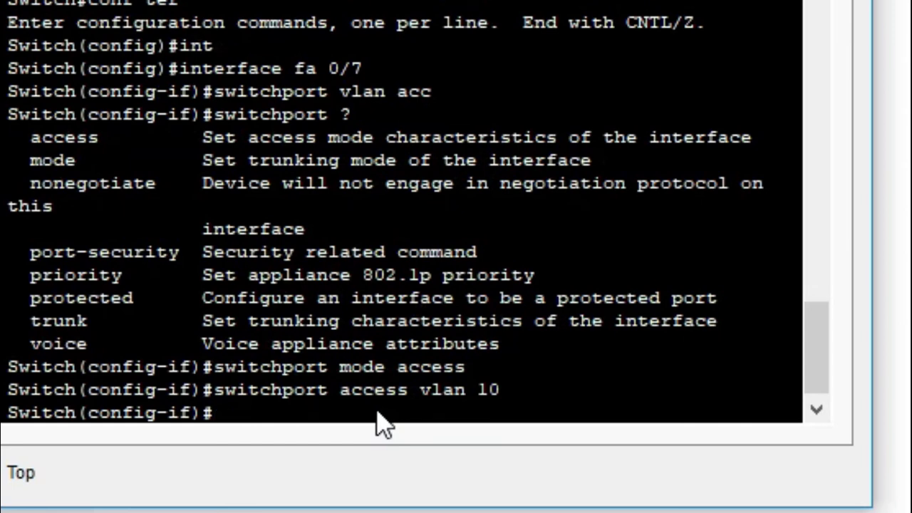
# Step: Switch to interface fa 0/13 and set it to access mode with switchport mode access
pyautogui.press('Up')
pyautogui.press('Up')
pyautogui.press('Up')
pyautogui.press('BackSpace')
pyautogui.write('13')
pyautogui.press('Return')
pyautogui.press('Up')
pyautogui.press('Up')
pyautogui.press('Up')
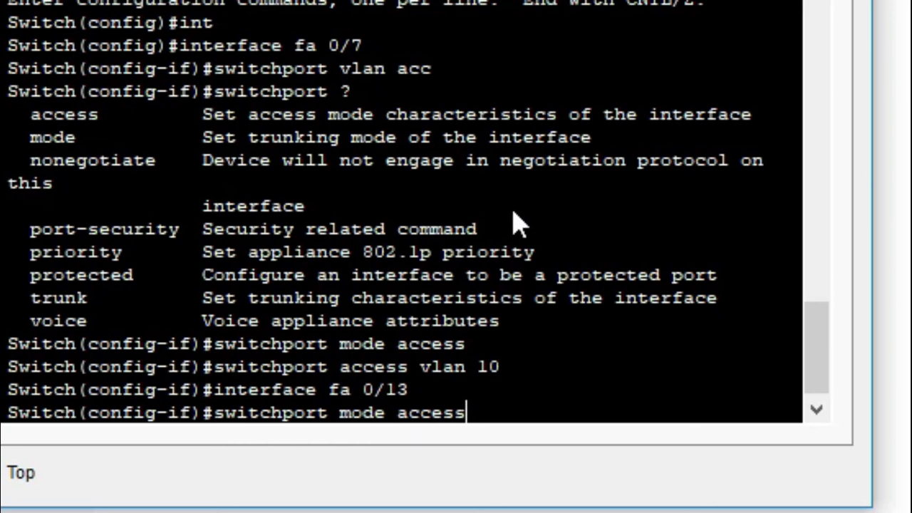
pyautogui.press('Return')
# Step: Assign interface fa 0/13 to VLAN 10 with switchport access vlan 10 and exit to global configuration mode
pyautogui.press('Up')
pyautogui.press('Up')
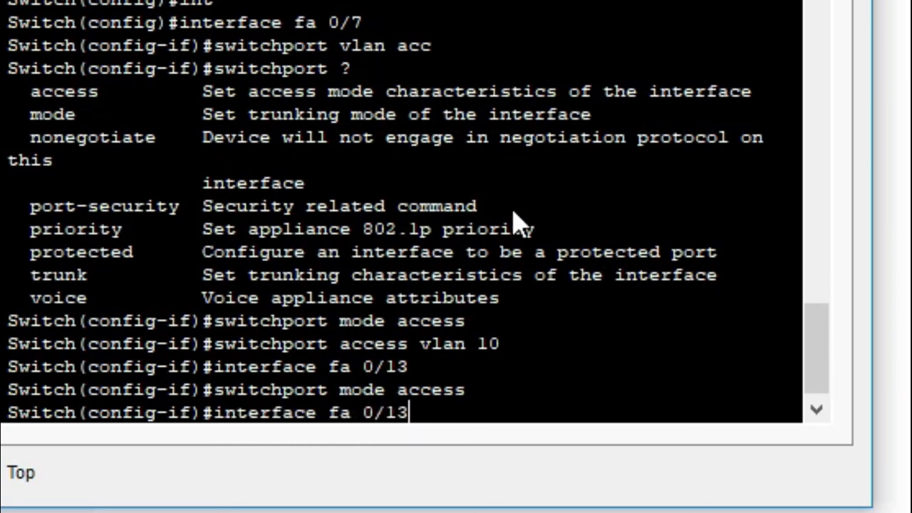
pyautogui.press('Up')
pyautogui.press('Up')
pyautogui.press('Down')
pyautogui.press('Down')
pyautogui.press('Down')
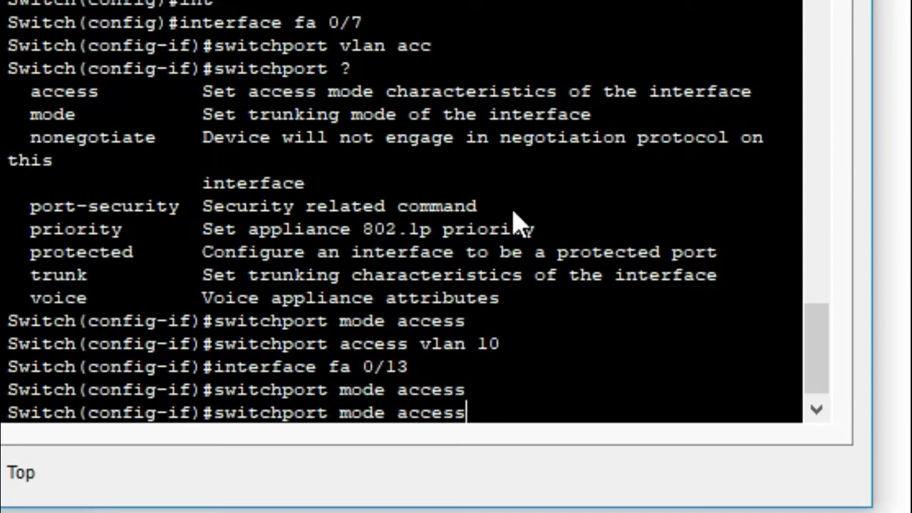
pyautogui.press('Down')
pyautogui.press('Return')
pyautogui.write('exit')
pyautogui.press('Return')
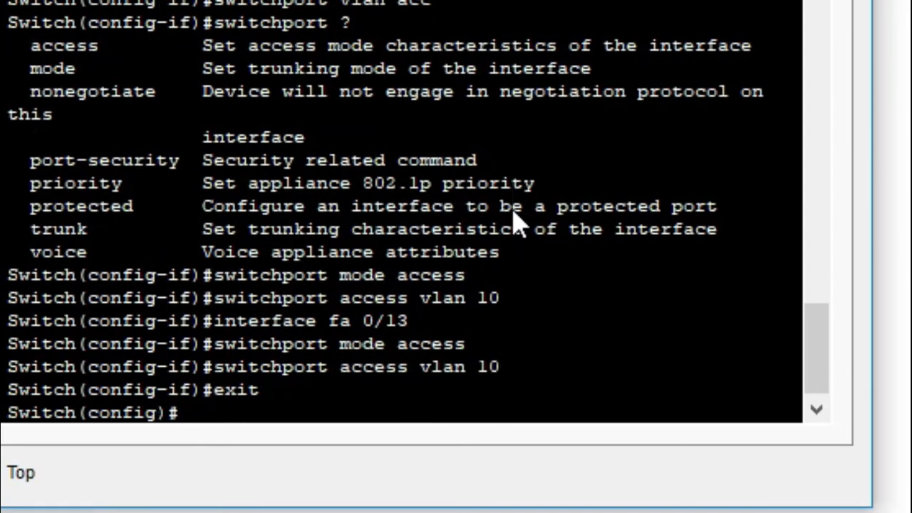
pyautogui.press('Return')
pyautogui.press('Return')
pyautogui.press('Return')
pyautogui.press('Return')
pyautogui.press('Return')
pyautogui.press('Return')
pyautogui.press('Return')
pyautogui.press('Return')
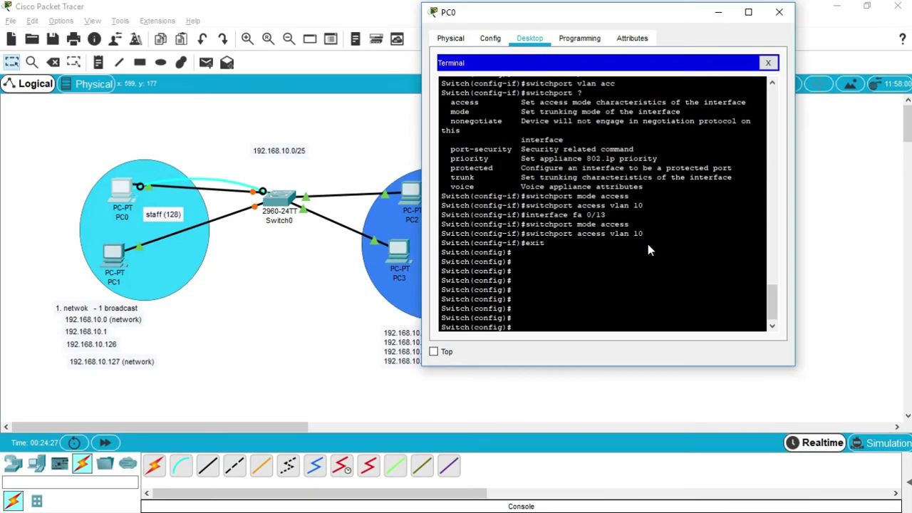
# Step: Check in the topology which Switch0 ports connect PC2 and PC3, and return to PC0's terminal
pyautogui.moveTo(536, 20); pyautogui.dragTo(632, 26)
pyautogui.click(297, 271)
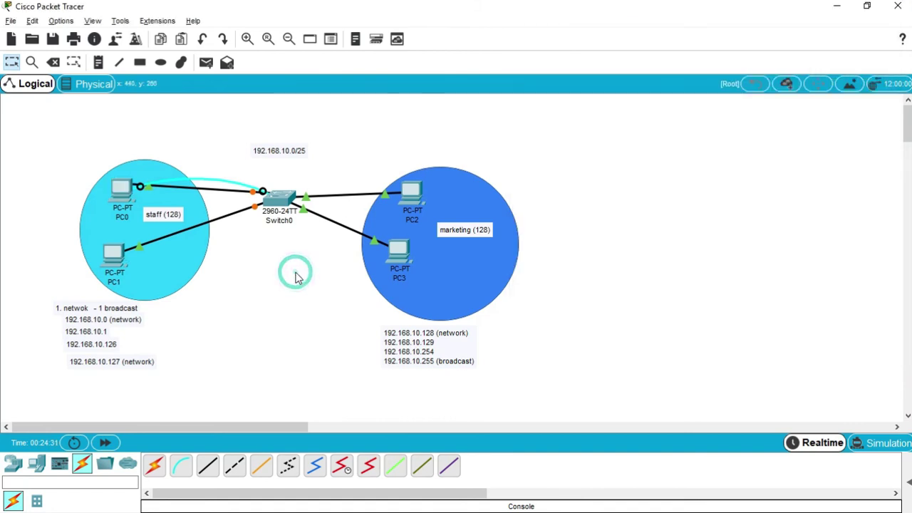
pyautogui.moveTo(307, 199)
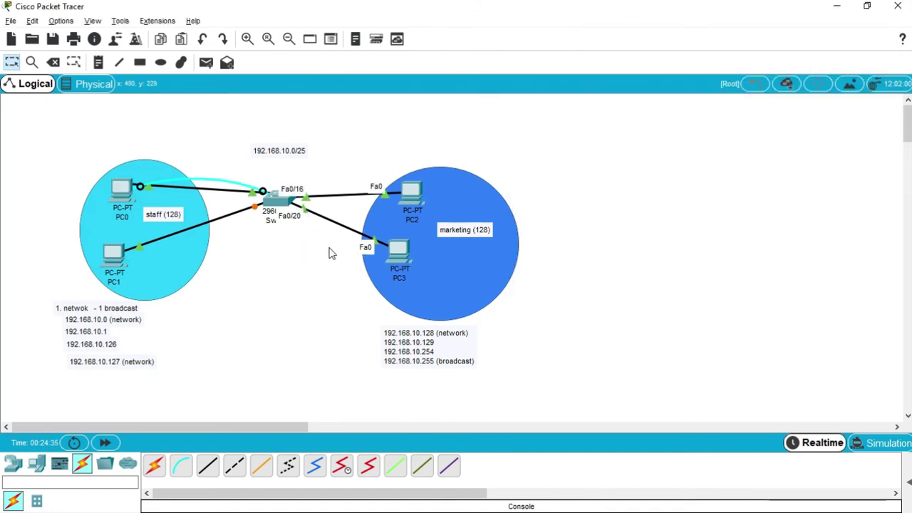
pyautogui.hotkey('alt', 'Tab')
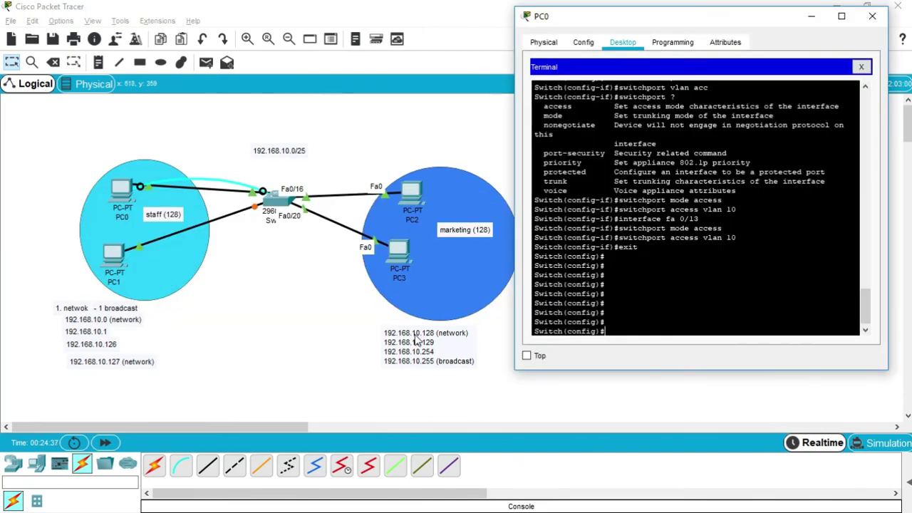
# Step: Open interface fa 0/16 for configuration and set it to access mode with switchport mode access
pyautogui.press('Up')
pyautogui.press('Up')
pyautogui.press('Up')
pyautogui.press('Up')
pyautogui.press('BackSpace')
pyautogui.press('BackSpace')
pyautogui.write('16')
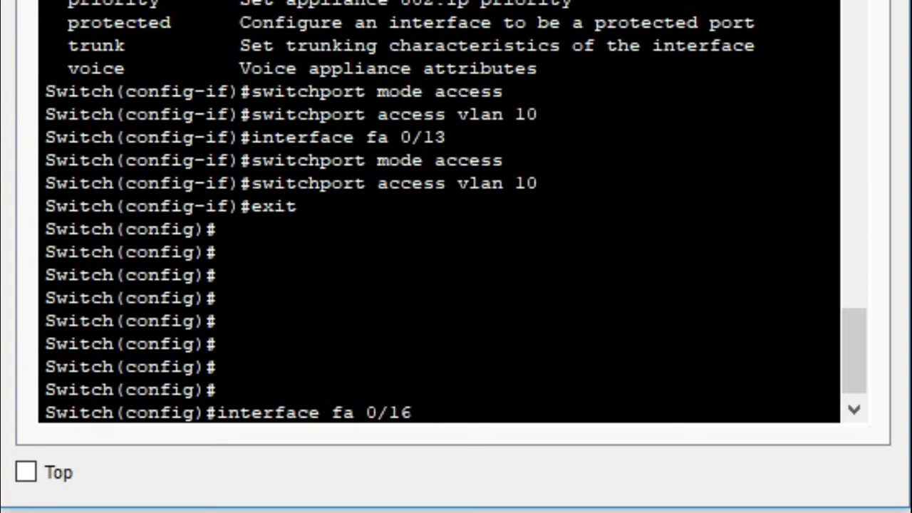
pyautogui.press('Return')
pyautogui.press('Up')
pyautogui.press('Up')
pyautogui.press('Up')
pyautogui.press('Up')
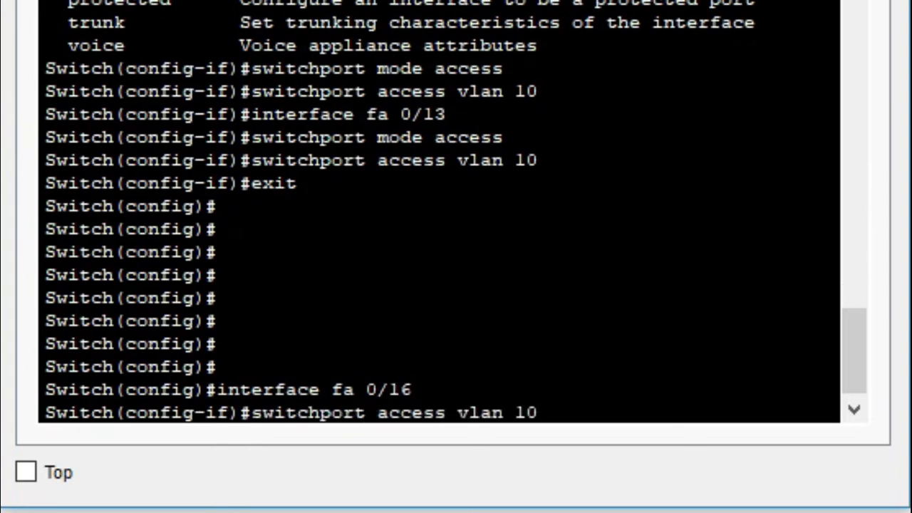
pyautogui.press('Return')
# Step: Assign interface fa 0/16 to VLAN 20 with switchport access vlan 20 and exit to global configuration mode
pyautogui.press('Up')
pyautogui.press('Up')
pyautogui.press('Up')
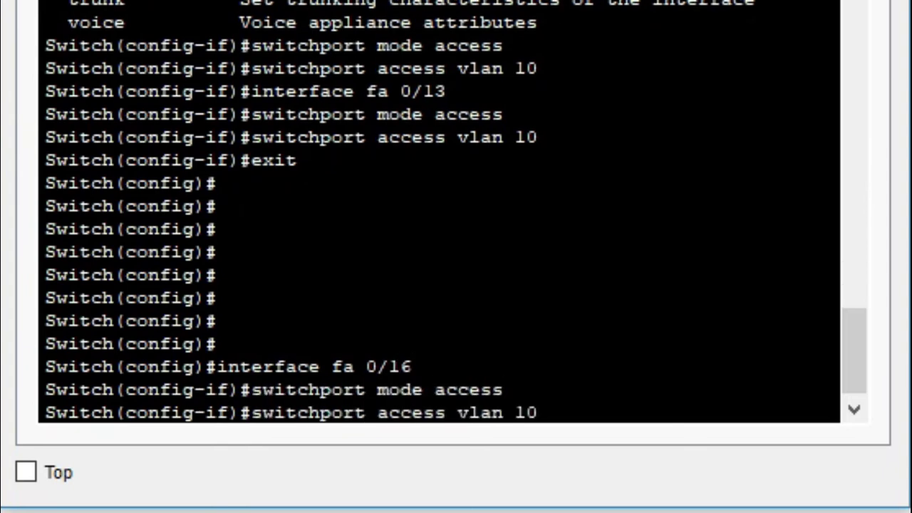
pyautogui.press('BackSpace')
pyautogui.press('BackSpace')
pyautogui.write('20')
pyautogui.press('Return')
pyautogui.write('exit')
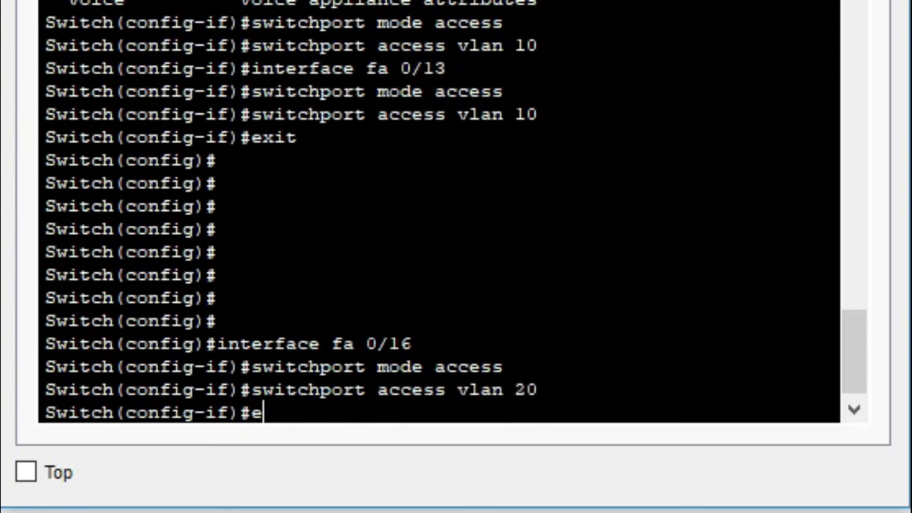
pyautogui.press('Return')
# Step: Open interface fa 0/20 for configuration with interface fa 0/20
pyautogui.press('Up')
pyautogui.press('Up')
pyautogui.press('Up')
pyautogui.press('Up')
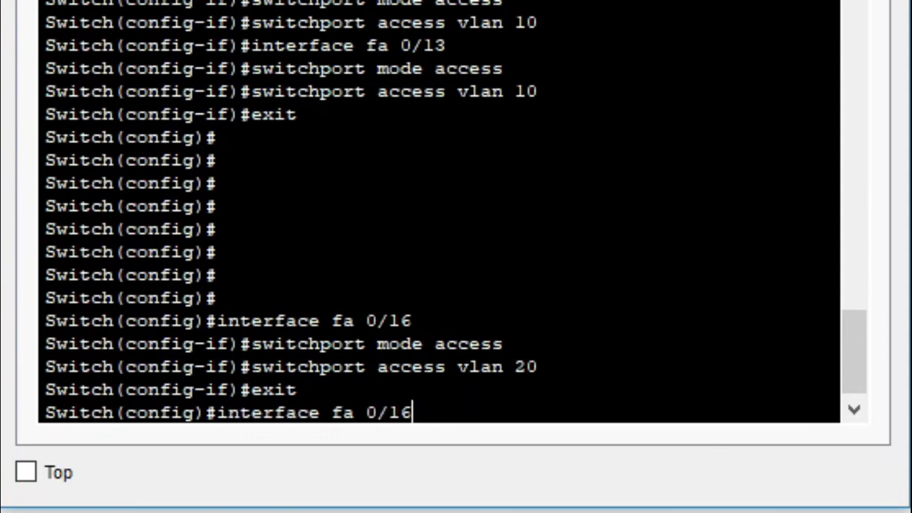
pyautogui.press('BackSpace')
pyautogui.press('BackSpace')
pyautogui.write('20')
pyautogui.press('Return')
# Step: Set interface fa 0/20 to access mode with switchport mode access
pyautogui.press('Up')
pyautogui.press('Up')
pyautogui.press('Up')
pyautogui.press('Up')
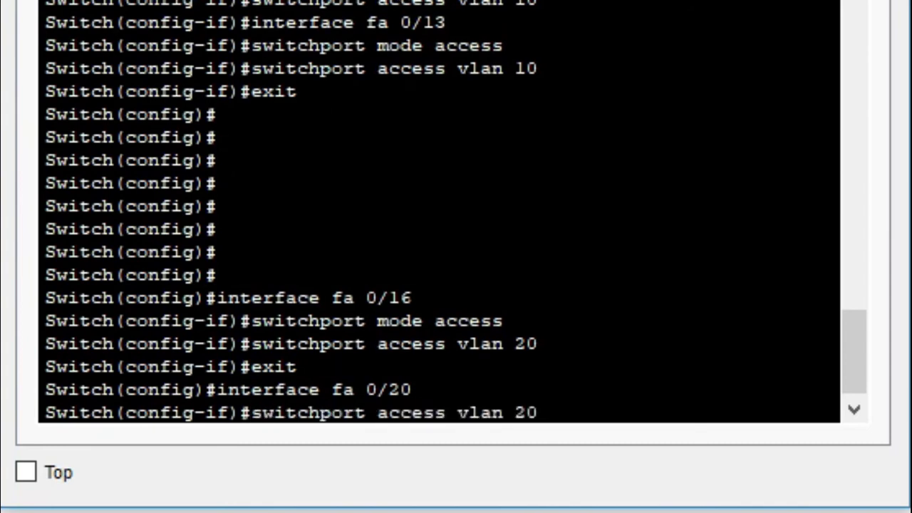
pyautogui.press('Return')
# Step: Assign interface fa 0/20 to VLAN 20 with switchport access vlan 20 and exit to global configuration mode
pyautogui.press('Up')
pyautogui.press('Up')
pyautogui.press('Up')
pyautogui.press('Up')
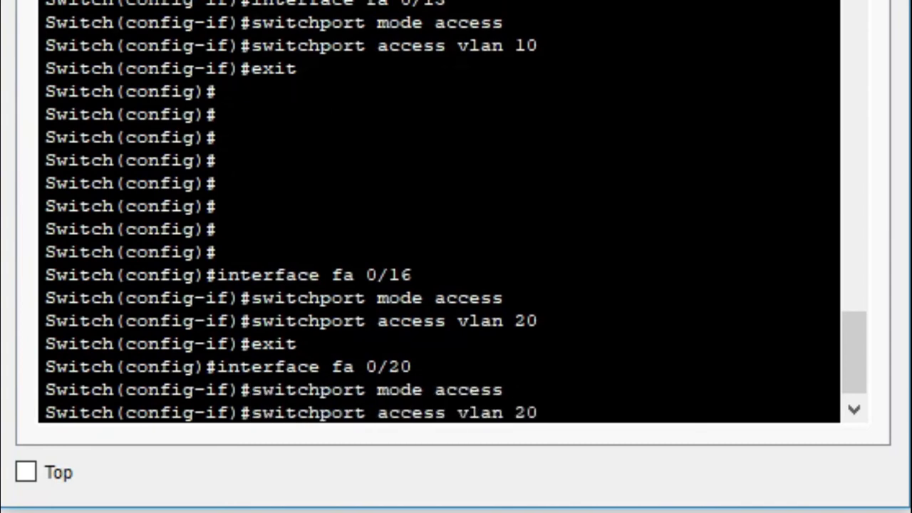
pyautogui.press('Return')
pyautogui.write('exit')
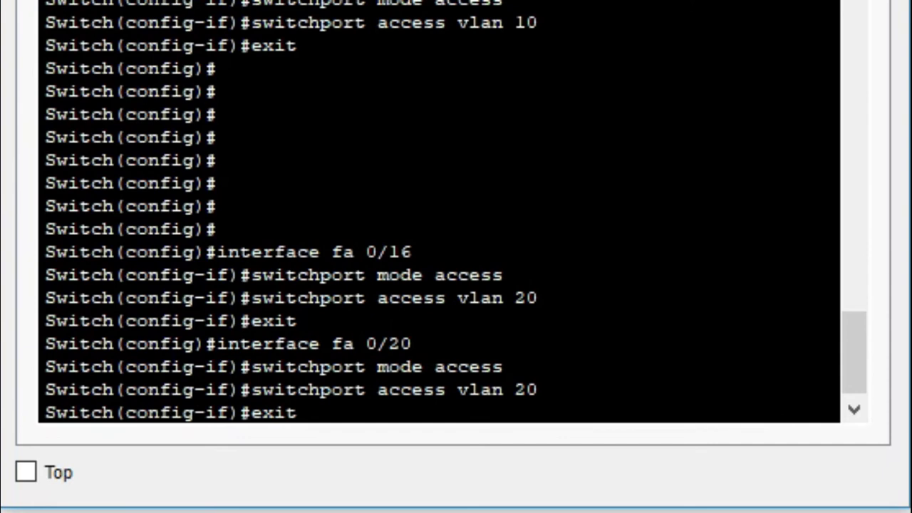
pyautogui.press('Return')
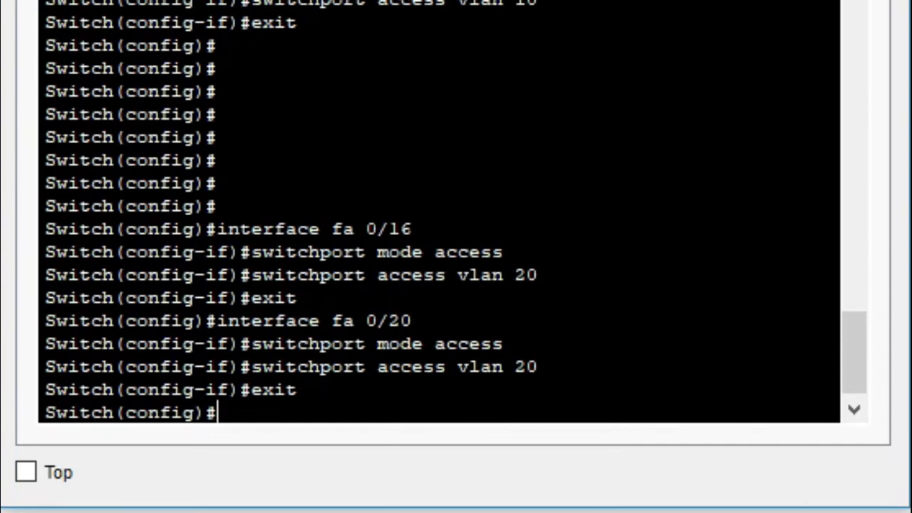
# Step: Exit configuration mode, review the port assignments with show vlan brief, and close the PC0 window
pyautogui.write('exi')
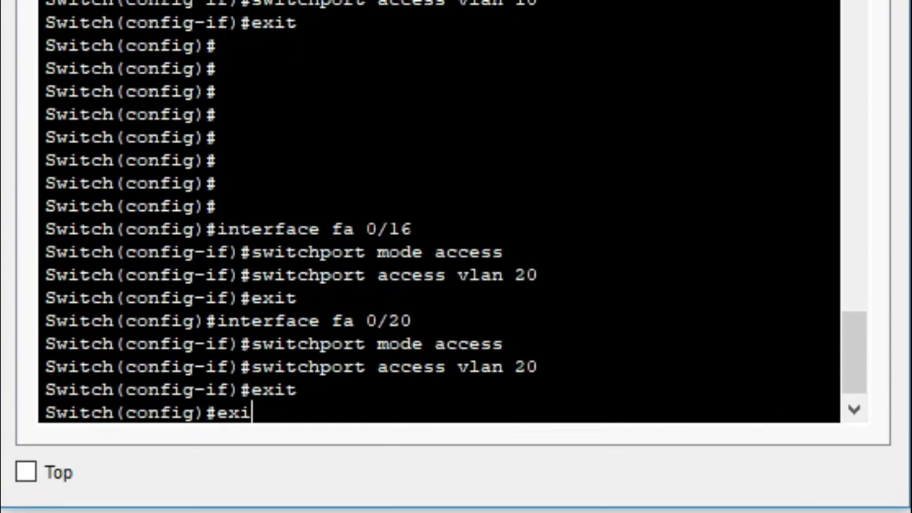
pyautogui.write('t')
pyautogui.press('Return')
pyautogui.press('Return')
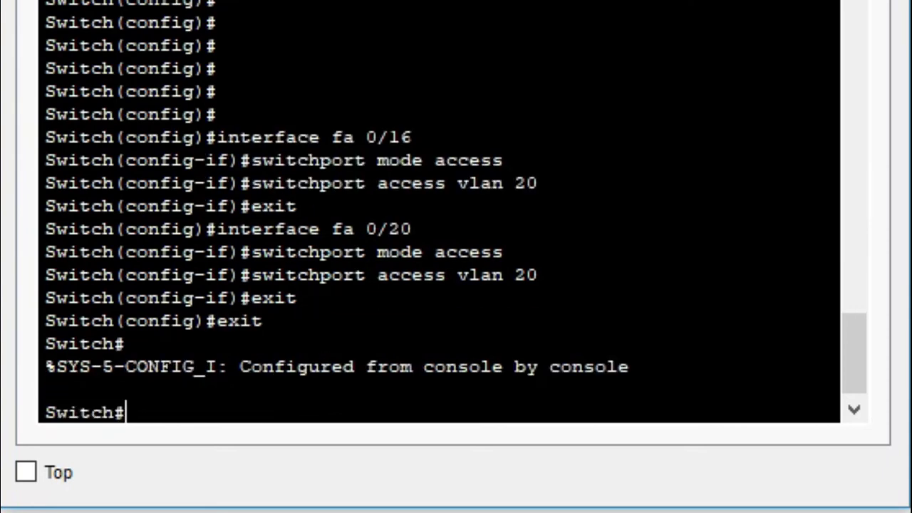
pyautogui.press('Return')
pyautogui.write('show vlan brief')
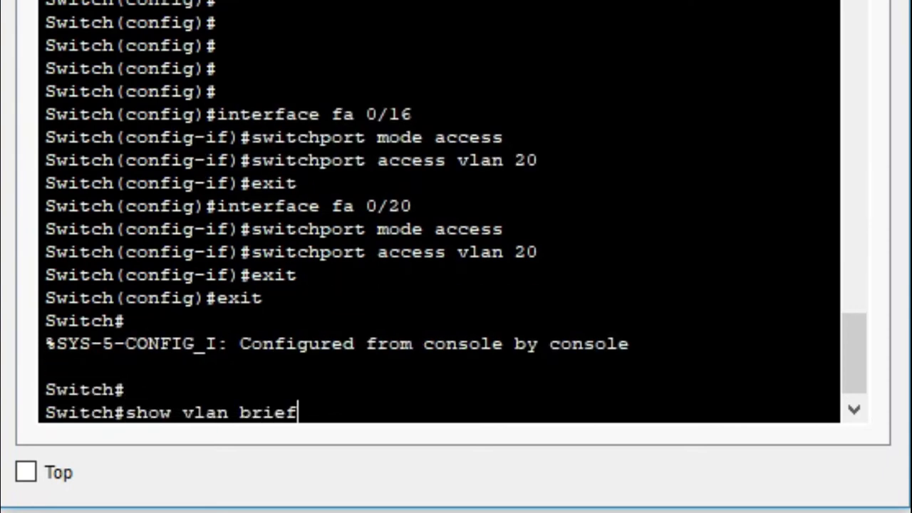
pyautogui.press('Return')
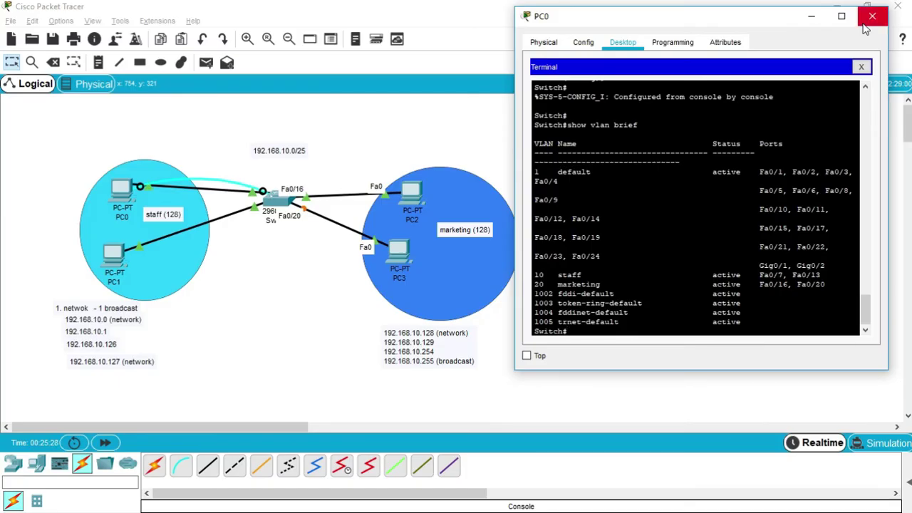
pyautogui.click(864, 24)
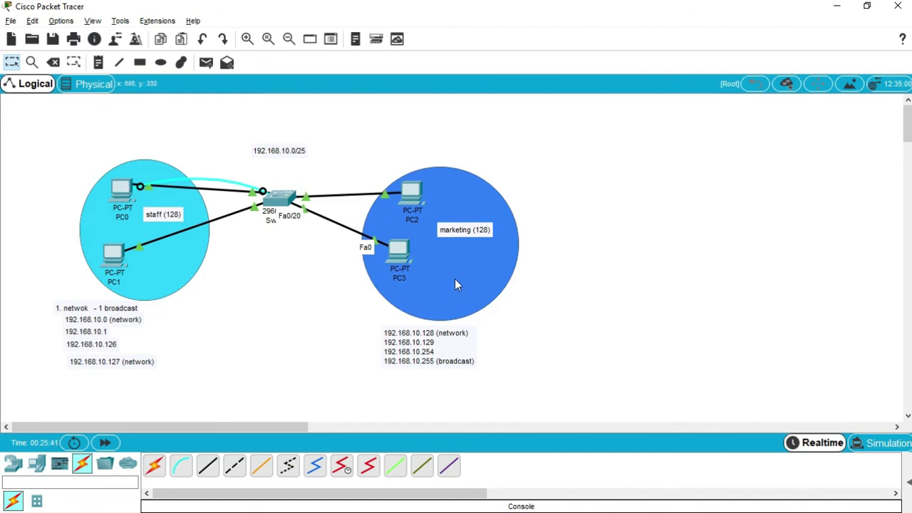
# Step: Look up the subnet mask for /25 in the browser's subnetting table and return to Packet Tracer
pyautogui.hotkey('alt', 'Tab')
pyautogui.click(396, 312)
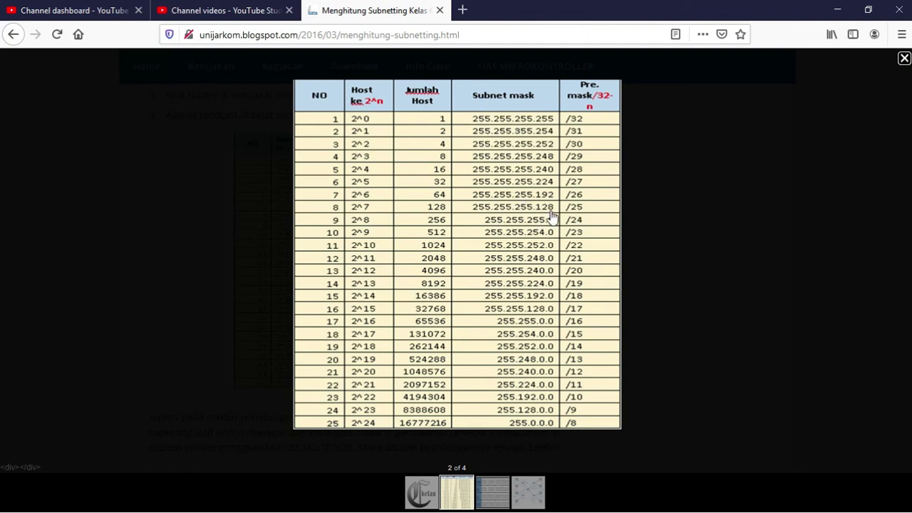
pyautogui.hotkey('alt', 'Tab')
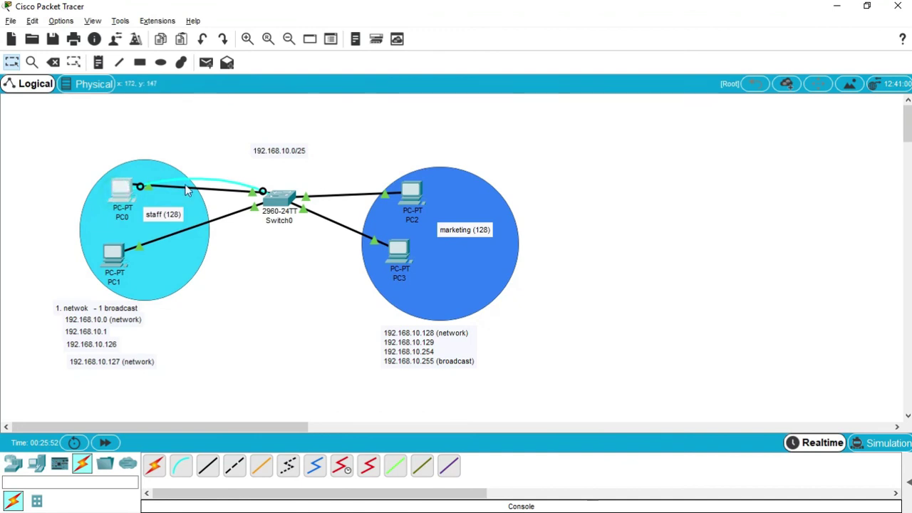
# Step: Open PC0's IP configuration and set its static IP address to 192.168.10.1
pyautogui.click(121, 190)
pyautogui.click(353, 153)
pyautogui.click(436, 192)
pyautogui.write('192.168')
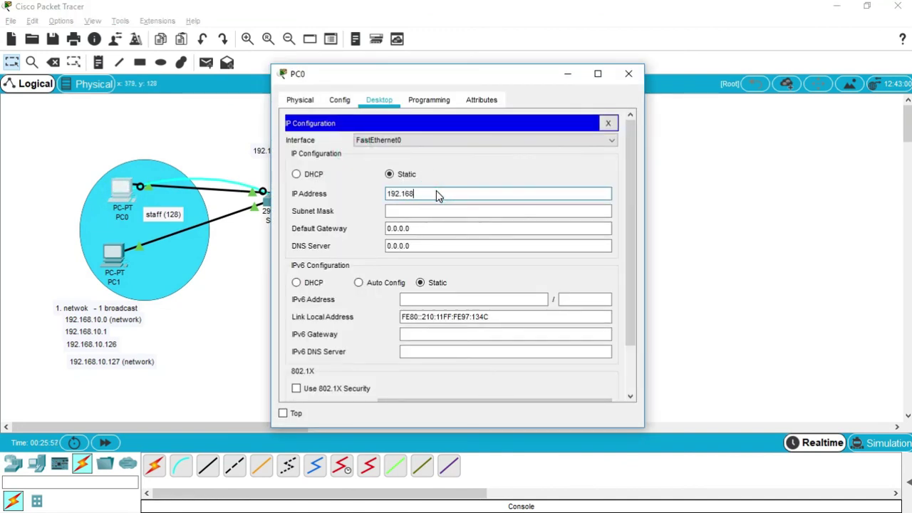
pyautogui.write('.10.1')
# Step: Set PC0's subnet mask to 255.255.255.128 and close its window
pyautogui.press('Tab')
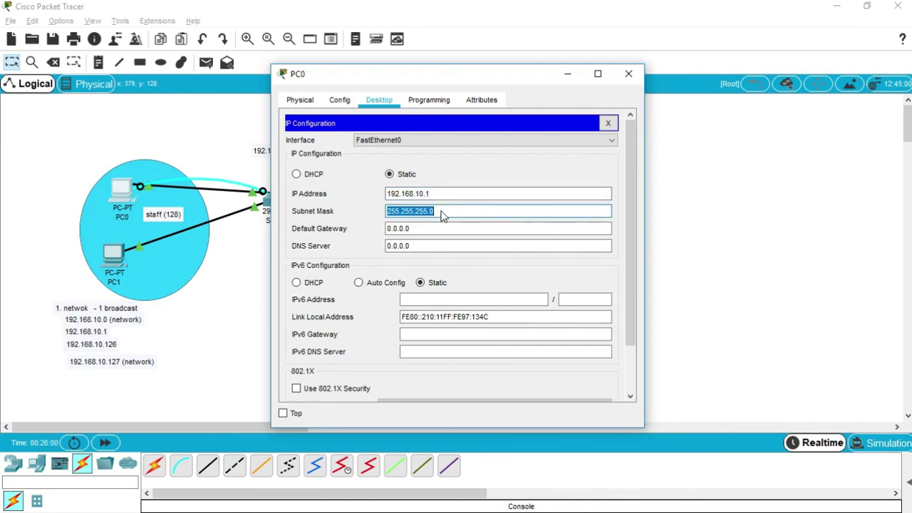
pyautogui.click(441, 212)
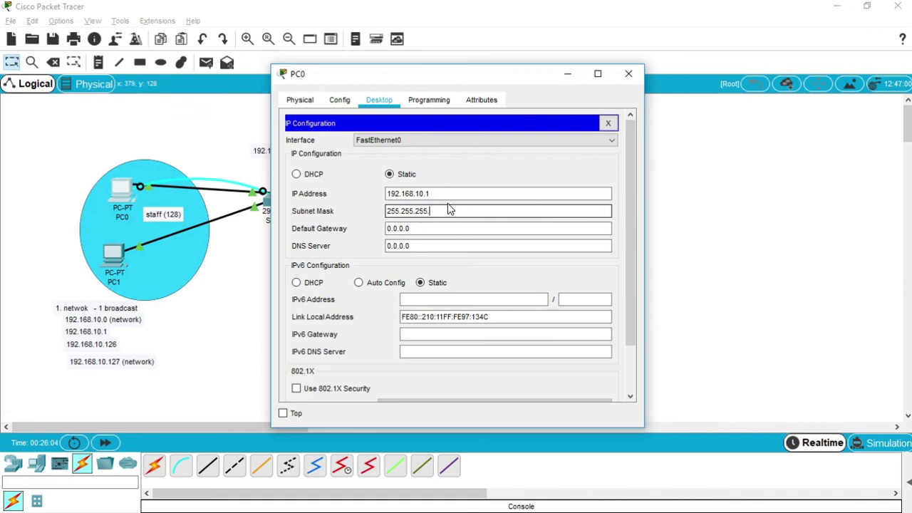
pyautogui.write('128')
pyautogui.press('Tab')
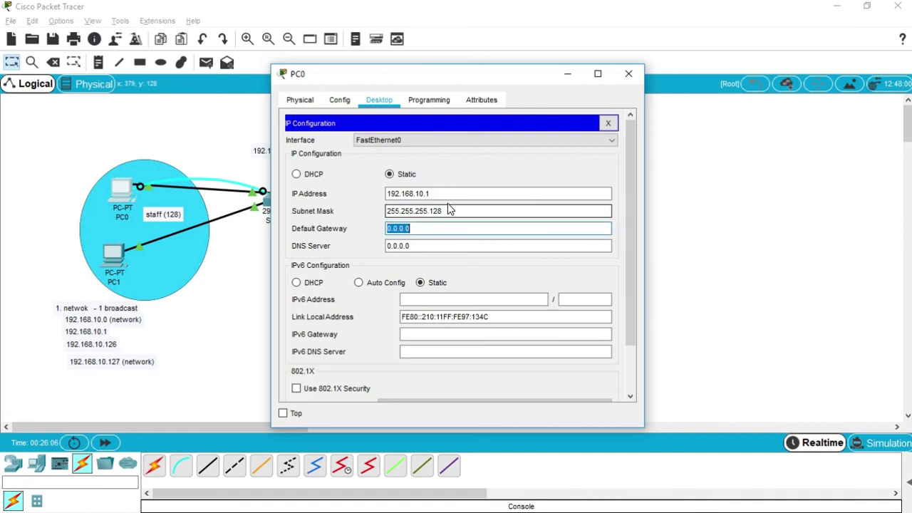
pyautogui.click(609, 125)
pyautogui.click(630, 74)
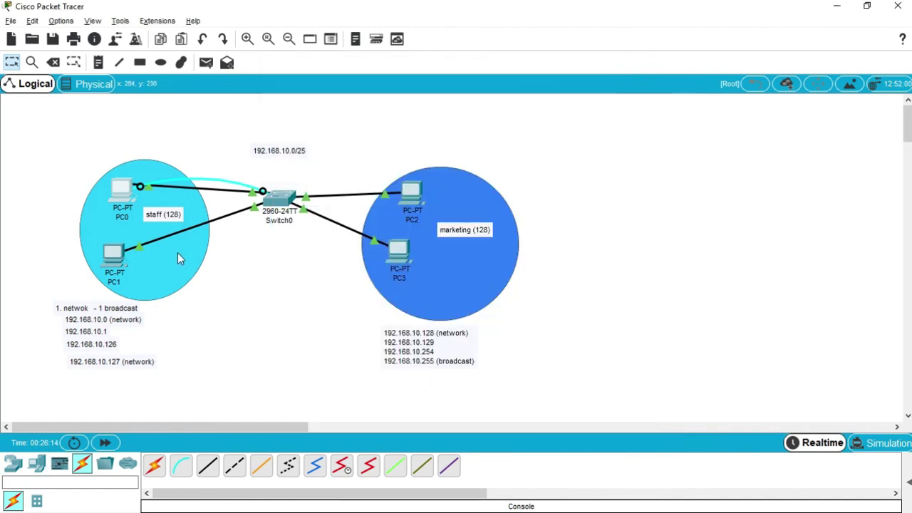
# Step: Give PC1 the static IP address 192.168.10.126 with subnet mask 255.255.255.128 and close its window
pyautogui.click(115, 261)
pyautogui.click(383, 101)
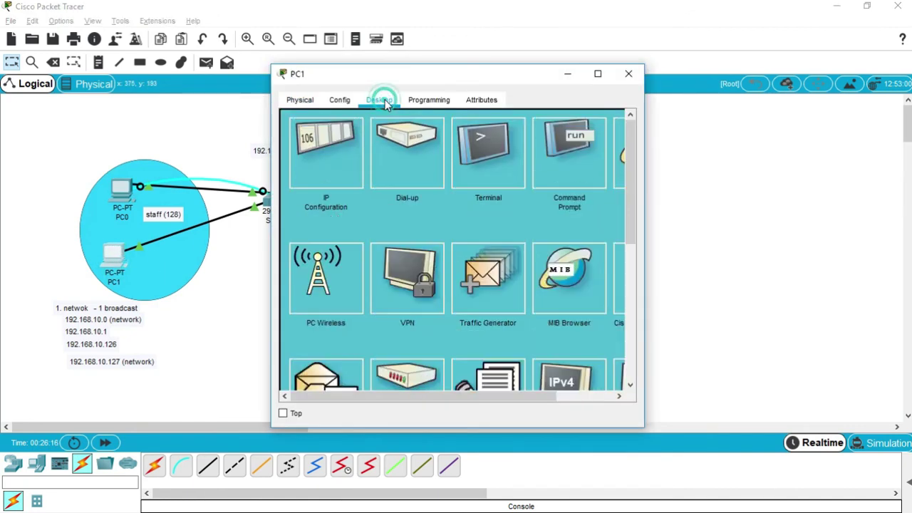
pyautogui.click(322, 153)
pyautogui.click(426, 199)
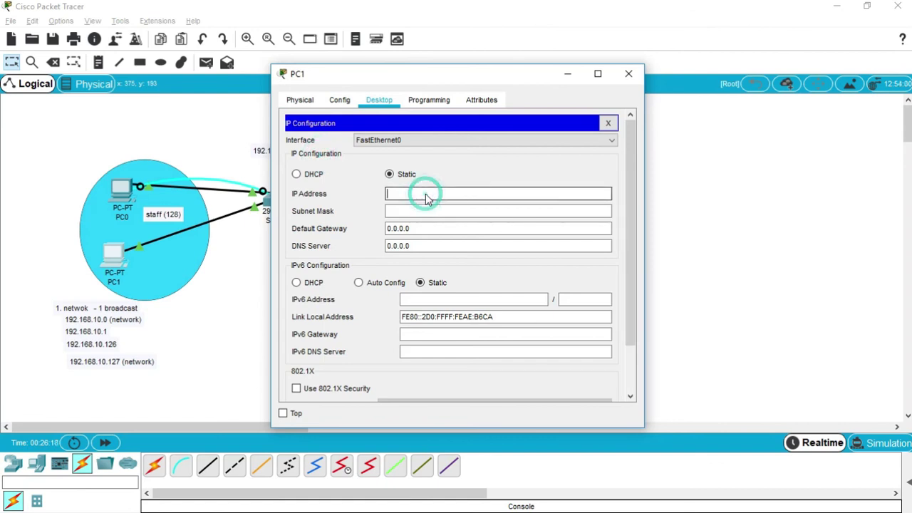
pyautogui.write('192.168.10.126')
pyautogui.click(457, 213)
pyautogui.click(456, 215)
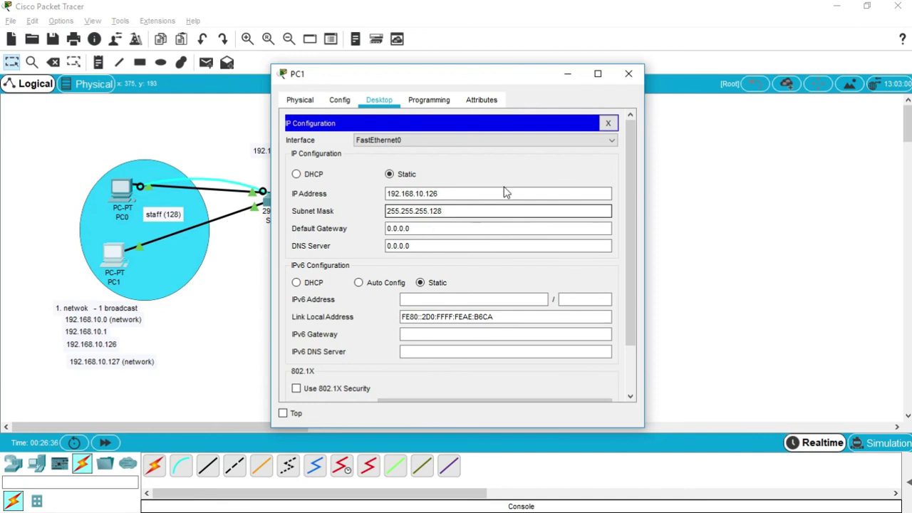
pyautogui.click(629, 75)
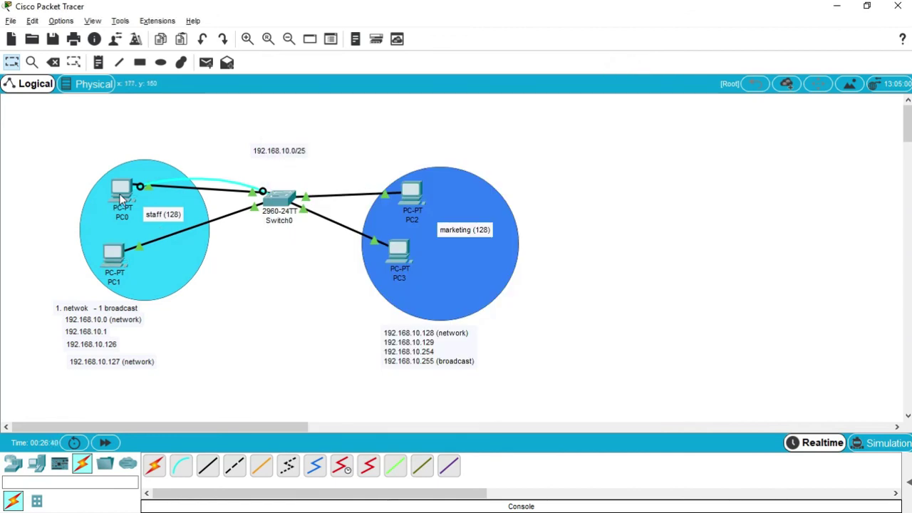
# Step: Open PC2's IP configuration and set its static IP address to 192.168.10.129
pyautogui.moveTo(121, 200)
pyautogui.click(413, 205)
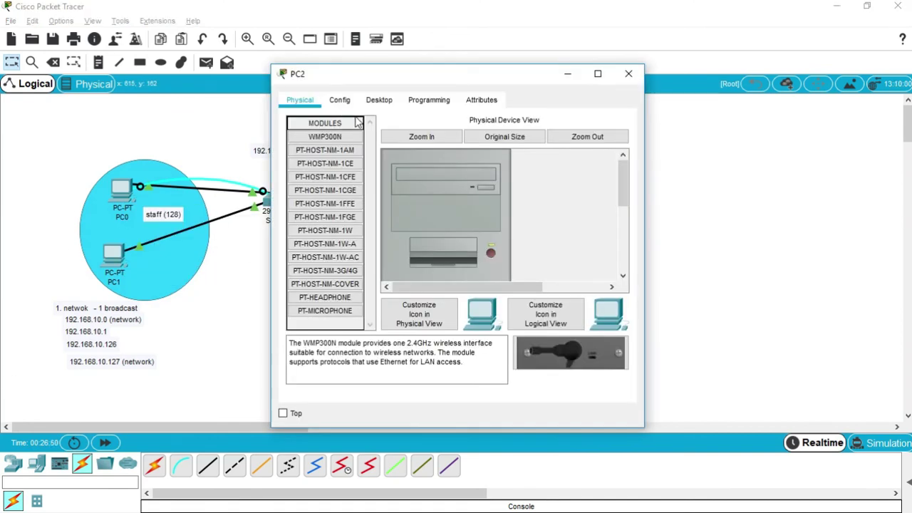
pyautogui.click(379, 100)
pyautogui.click(346, 134)
pyautogui.moveTo(405, 71); pyautogui.dragTo(712, 59)
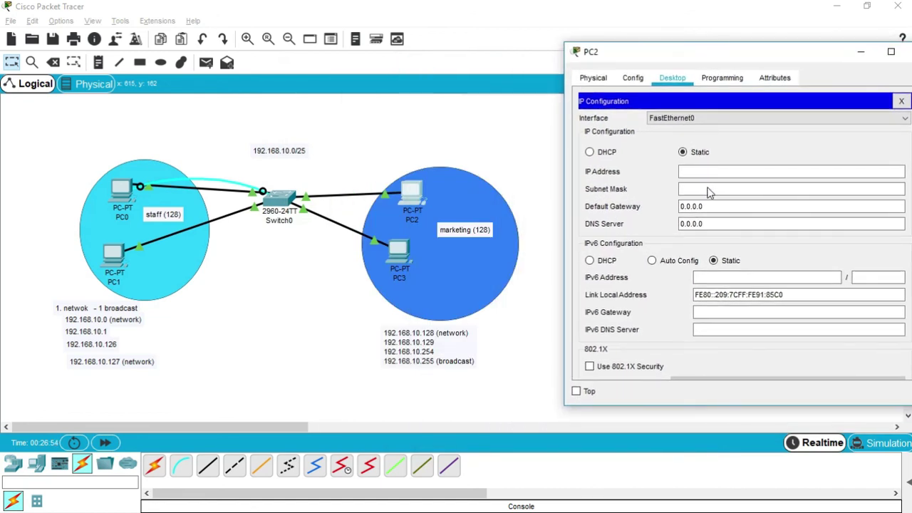
pyautogui.click(706, 173)
pyautogui.write('192.168')
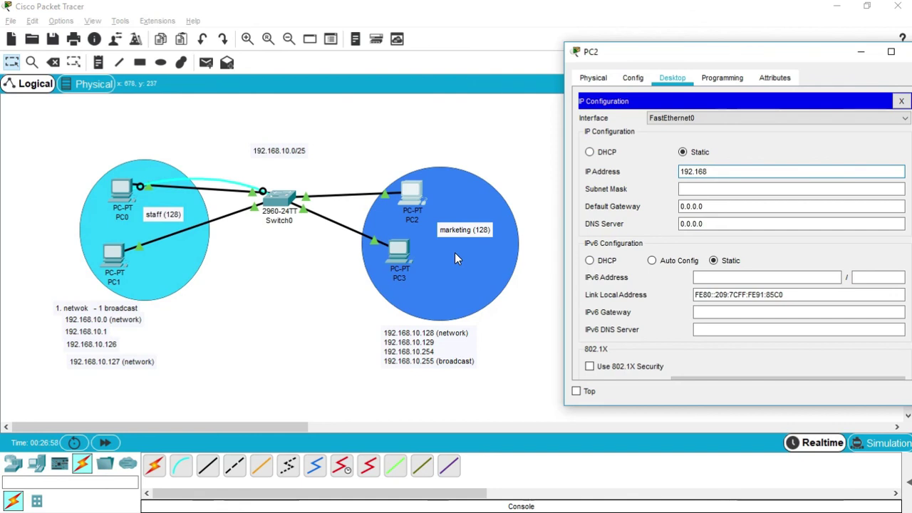
pyautogui.write('.10.129')
# Step: Set PC2's subnet mask to 255.255.255.128 and close its window
pyautogui.press('Tab')
pyautogui.press('End')
pyautogui.write('128')
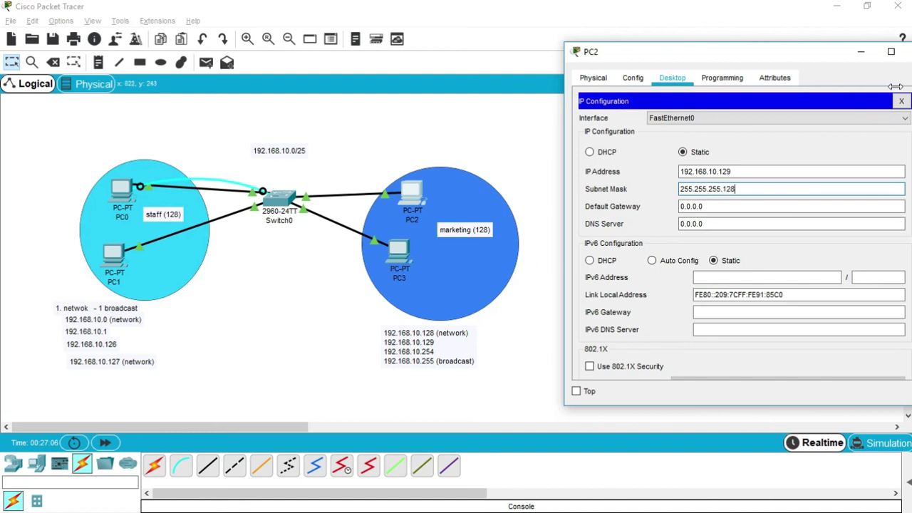
pyautogui.moveTo(825, 57); pyautogui.dragTo(784, 61)
pyautogui.click(866, 57)
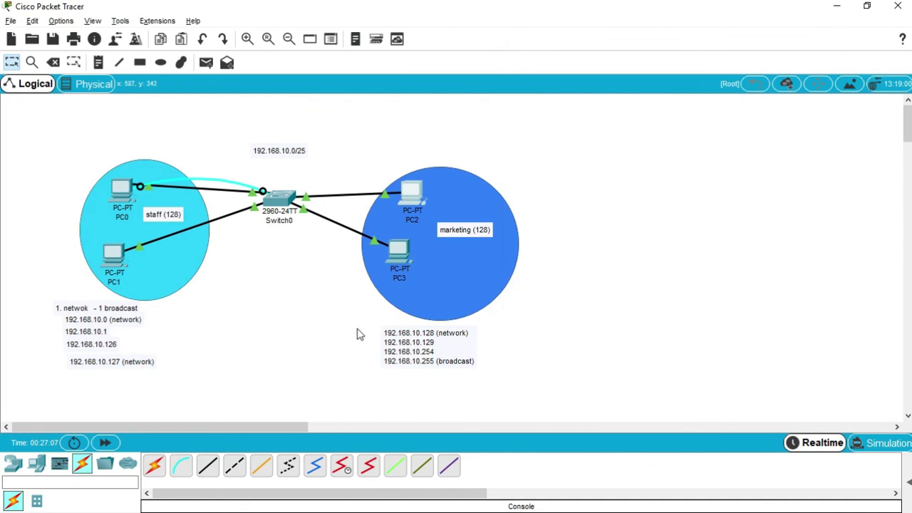
# Step: Give PC3 the static IP address 192.168.10.254 with subnet mask 255.255.255.128 and close its window
pyautogui.click(397, 251)
pyautogui.click(383, 107)
pyautogui.click(327, 184)
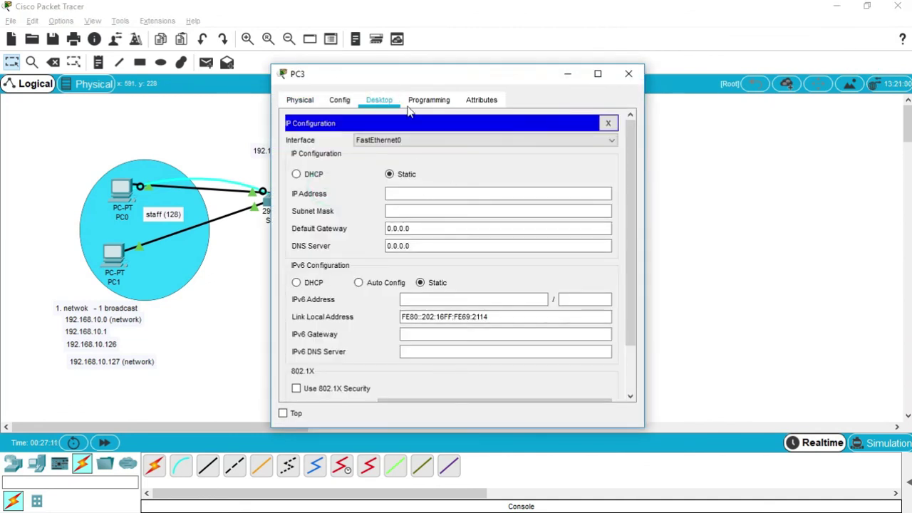
pyautogui.moveTo(391, 77); pyautogui.dragTo(657, 82)
pyautogui.click(665, 204)
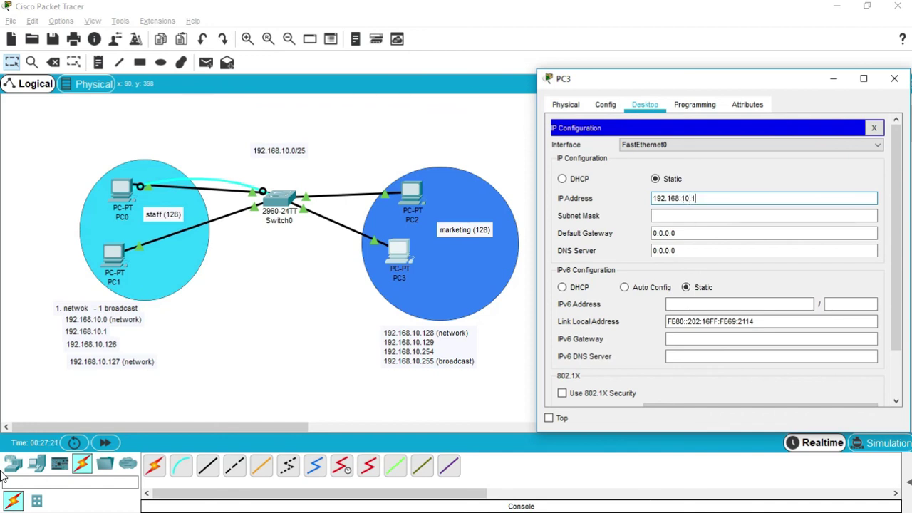
pyautogui.press('Tab')
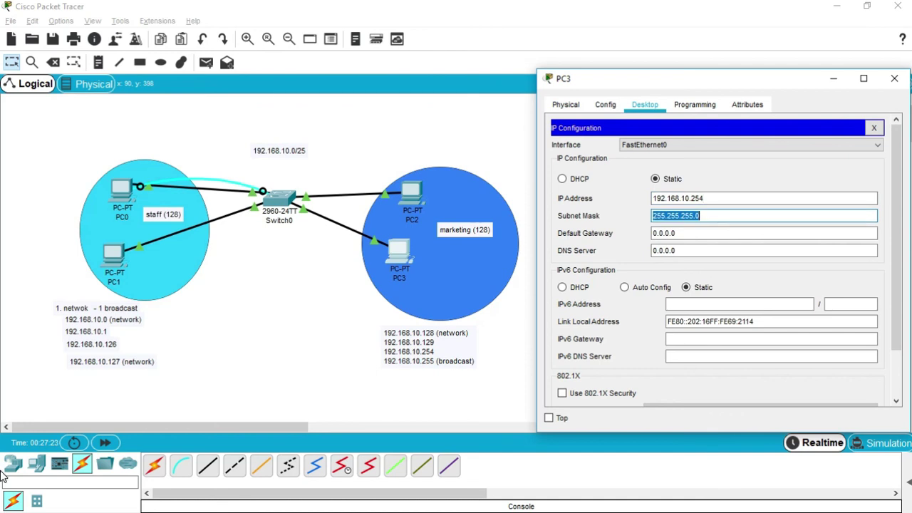
pyautogui.press('Right')
pyautogui.press('BackSpace')
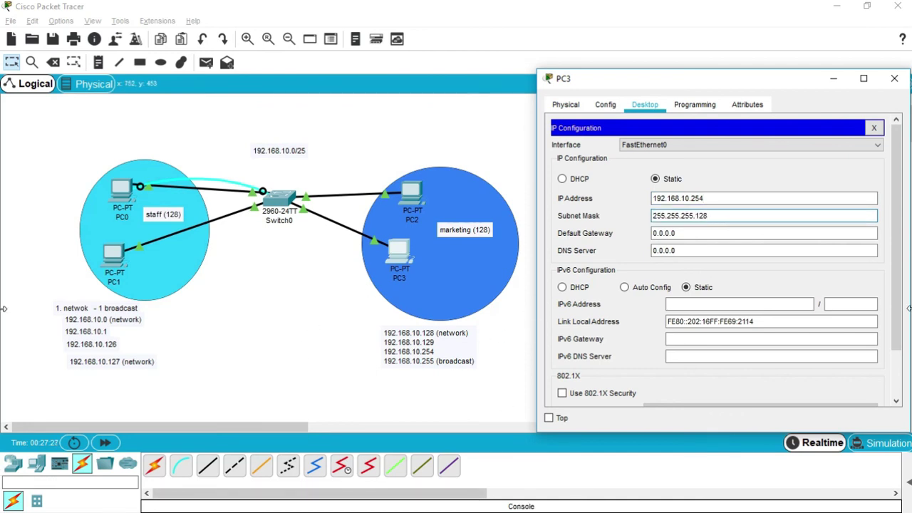
pyautogui.click(894, 78)
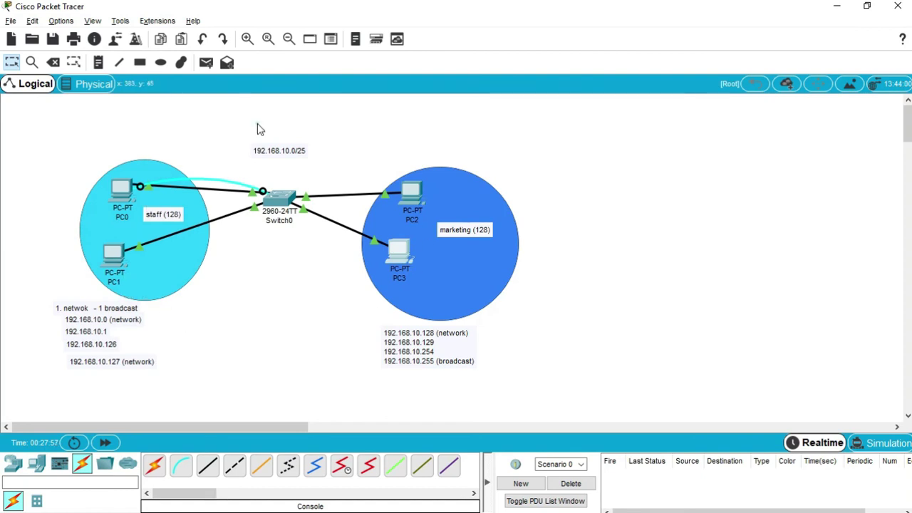
# Step: Send a simple PDU from PC2 to PC3 to test connectivity within the marketing VLAN
pyautogui.click(213, 64)
pyautogui.click(408, 191)
pyautogui.click(398, 251)
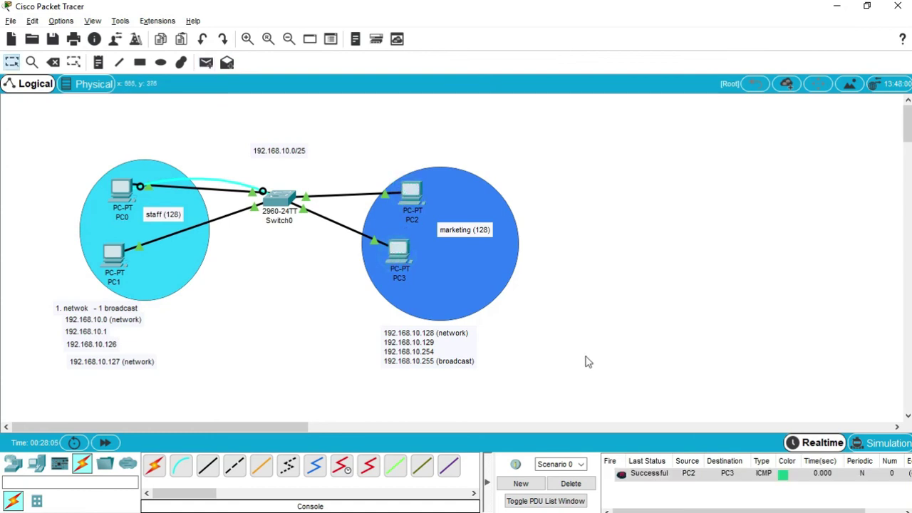
pyautogui.click(229, 63)
pyautogui.click(234, 62)
pyautogui.press('Escape')
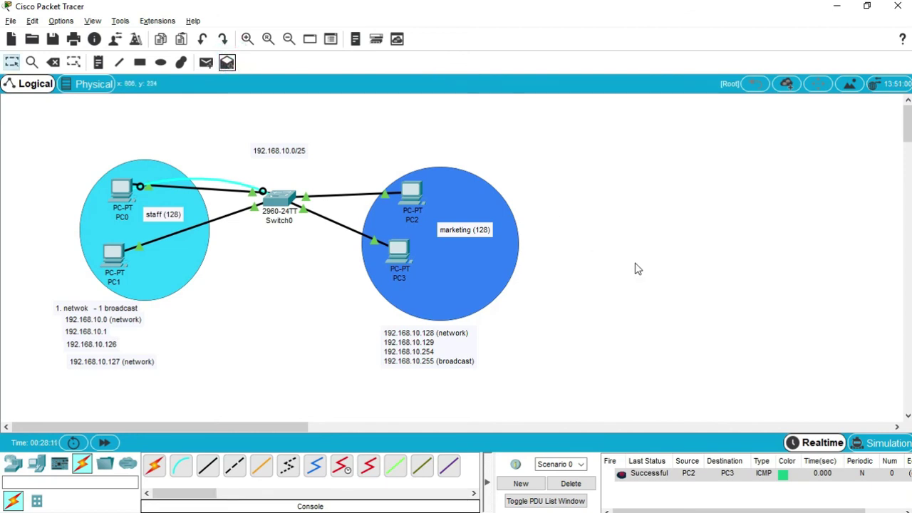
# Step: Play back the PC2-to-PC3 ICMP packet in simulation mode to examine its path, and return to realtime mode
pyautogui.click(879, 444)
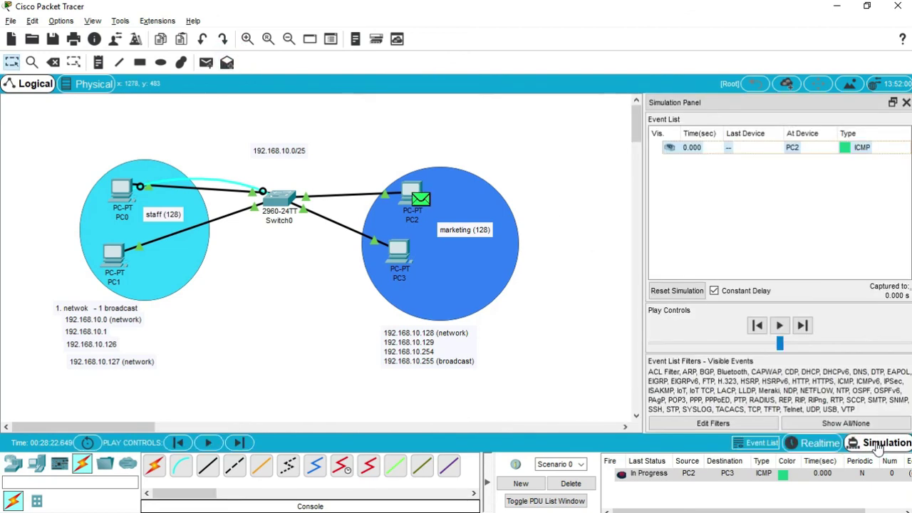
pyautogui.click(781, 326)
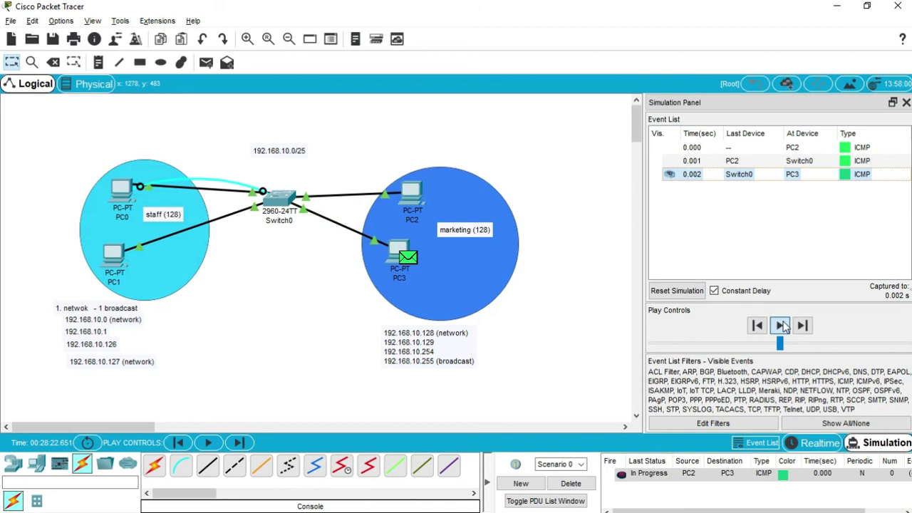
pyautogui.click(782, 326)
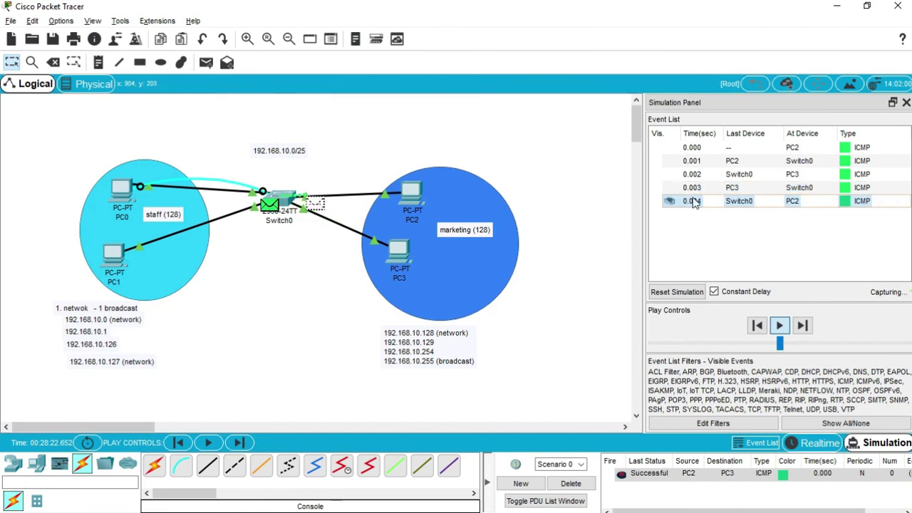
pyautogui.click(907, 101)
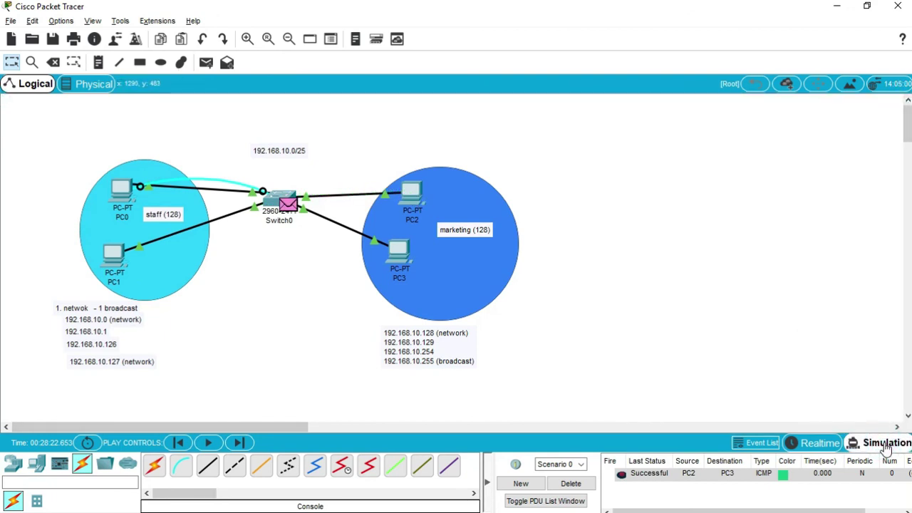
pyautogui.click(887, 447)
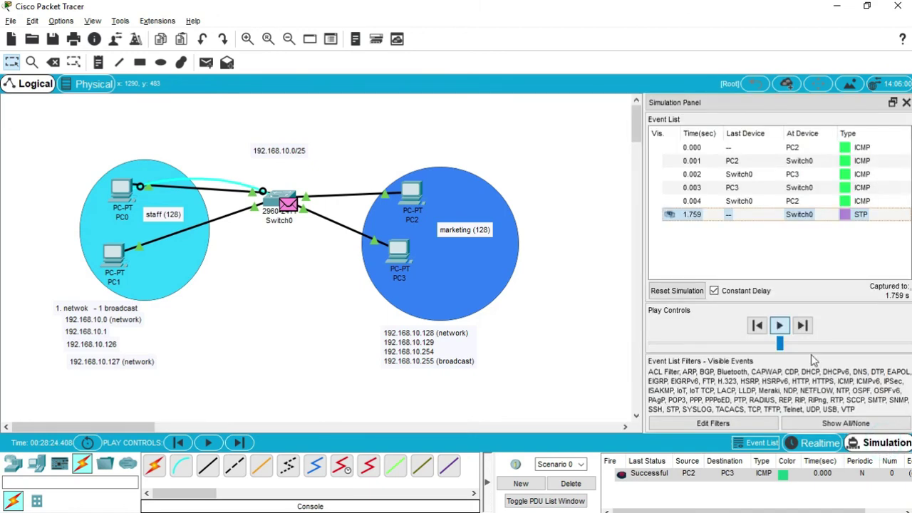
pyautogui.click(819, 442)
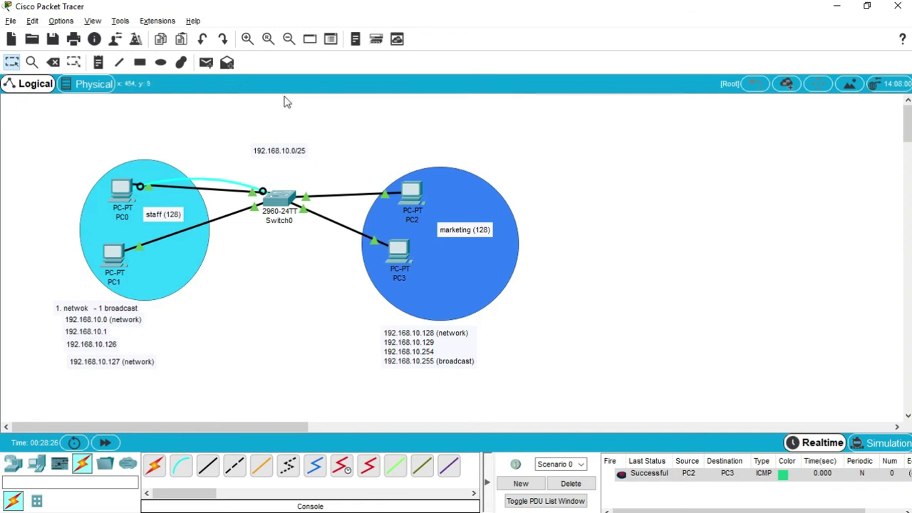
# Step: Send a simple PDU from PC2 to PC0 to test connectivity between the marketing and staff VLANs
pyautogui.click(205, 64)
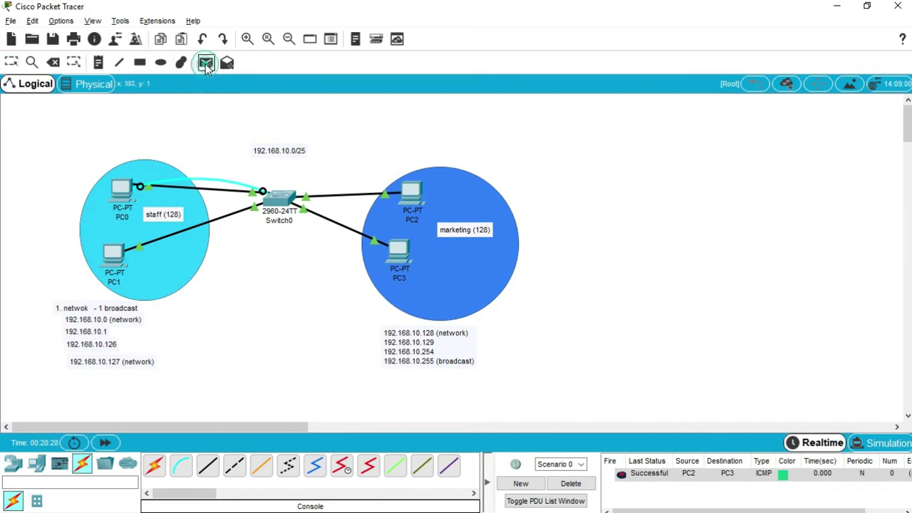
pyautogui.click(411, 191)
pyautogui.click(125, 190)
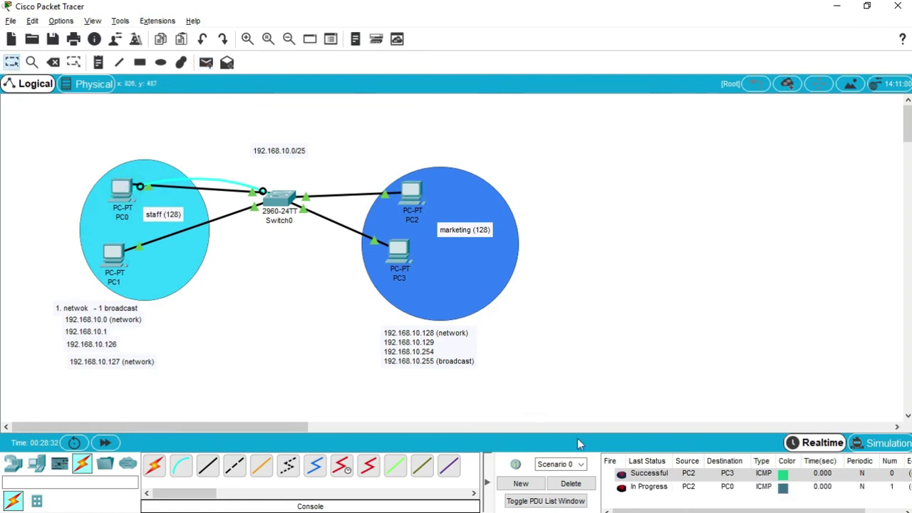
pyautogui.click(226, 64)
pyautogui.click(127, 191)
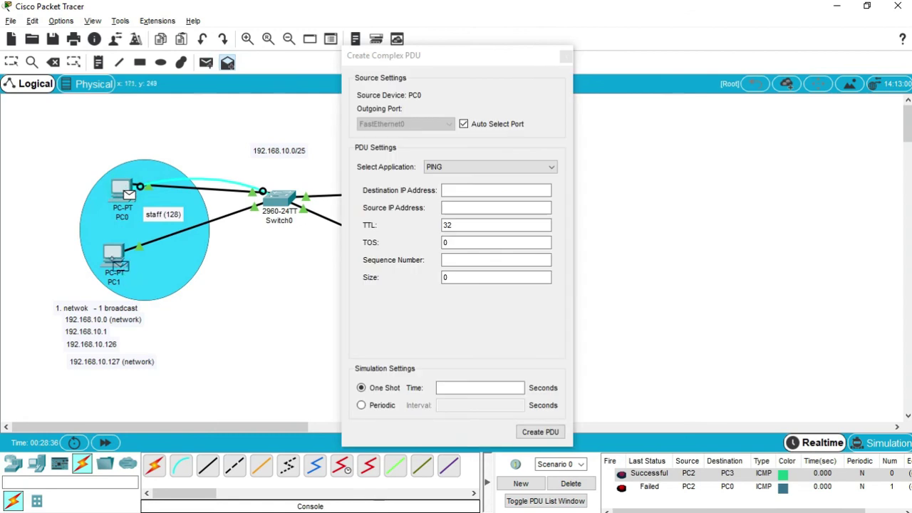
pyautogui.click(114, 257)
pyautogui.click(564, 57)
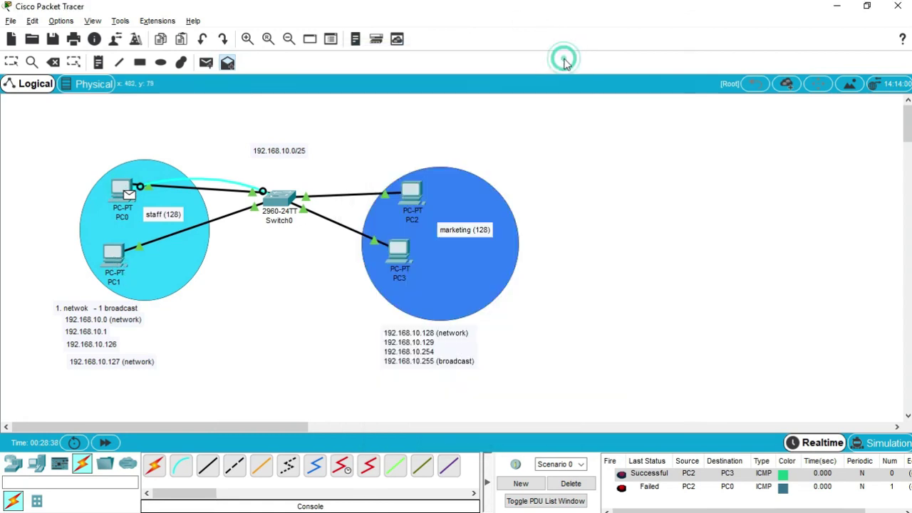
# Step: Send a simple PDU from PC0 to PC1 to test connectivity within the staff VLAN
pyautogui.click(206, 62)
pyautogui.click(123, 189)
pyautogui.click(120, 265)
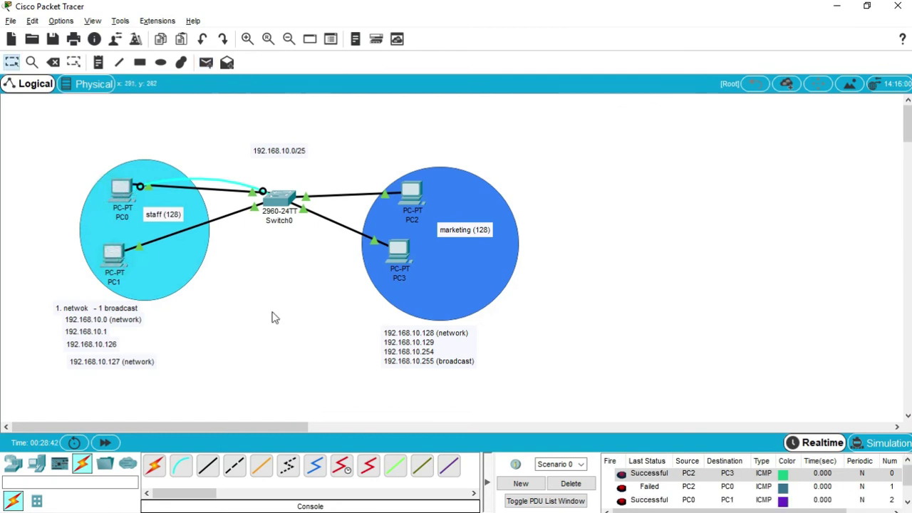